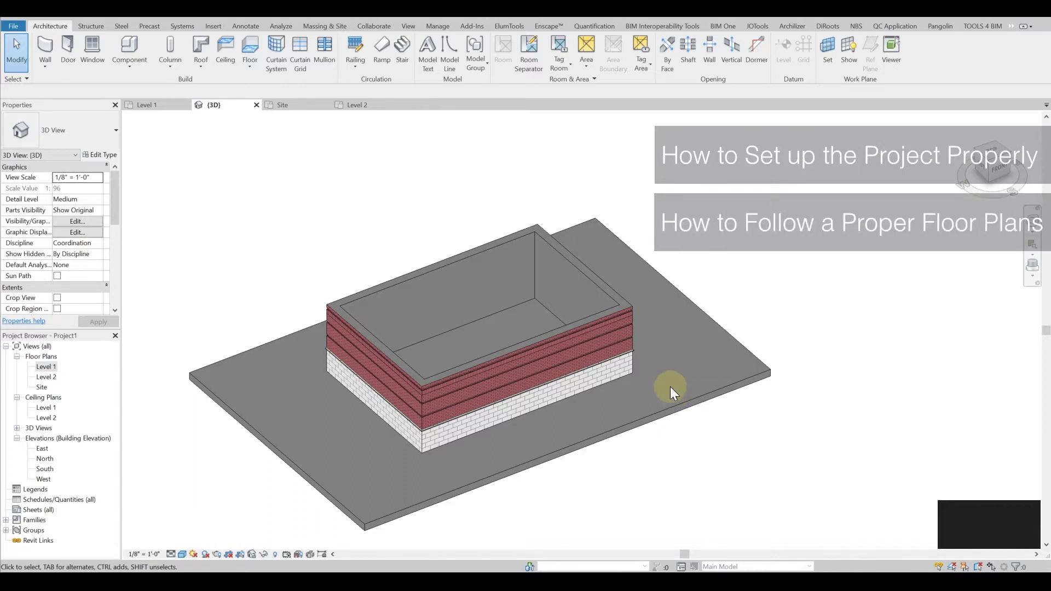
shift+middle_drag(659, 375, 687, 322)
scroll(686, 322, up, 4)
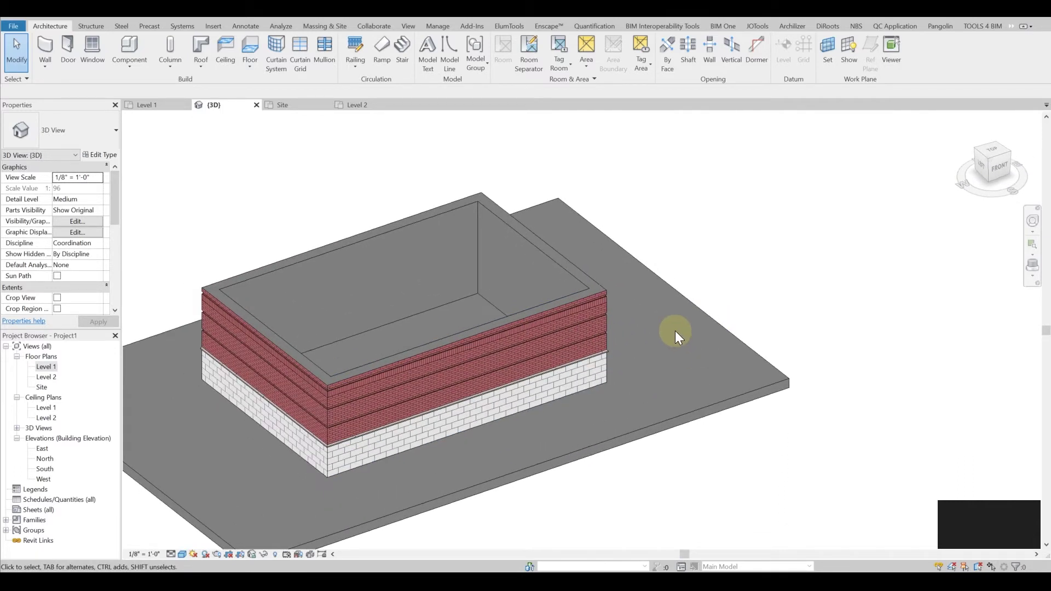
shift+middle_drag(665, 347, 625, 358)
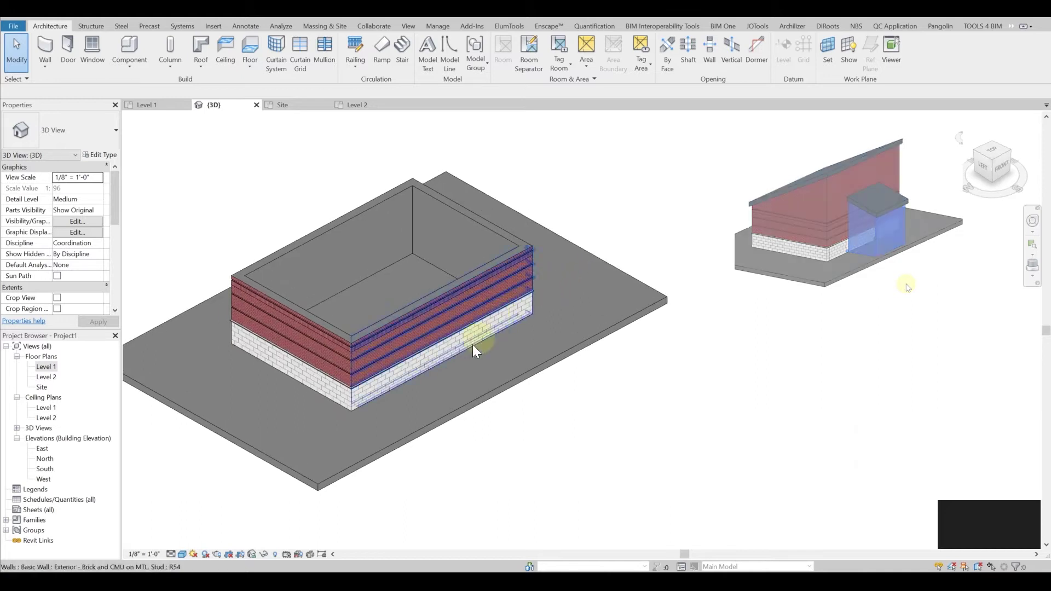
On Level 1, draw three Generic - 8" walls forming a porch 12' wide and about 8' deep against the front wall.
double_click(46, 367)
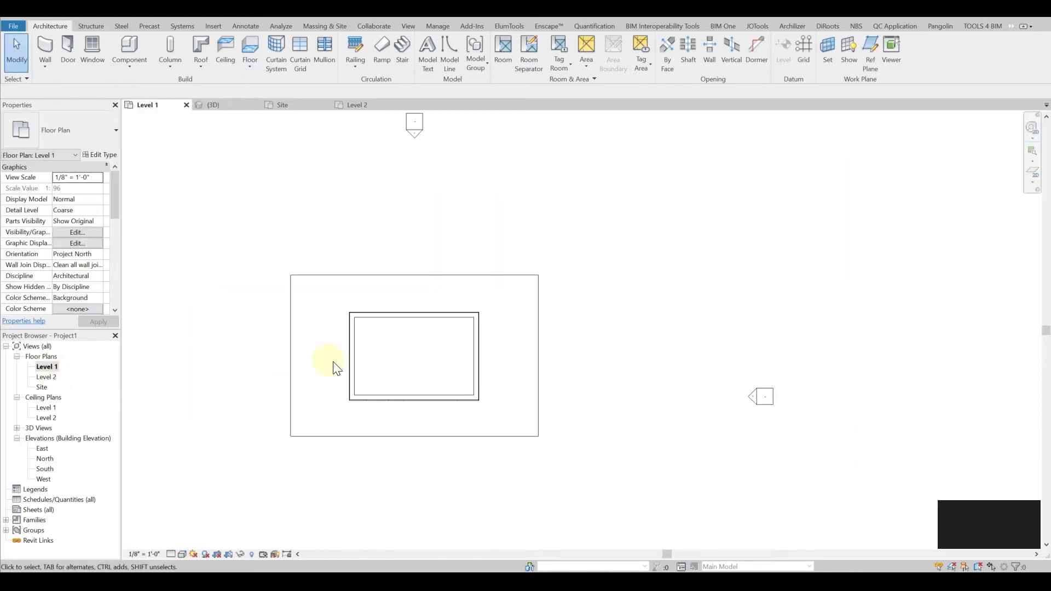
key(w)
key(a)
click(389, 398)
click(390, 431)
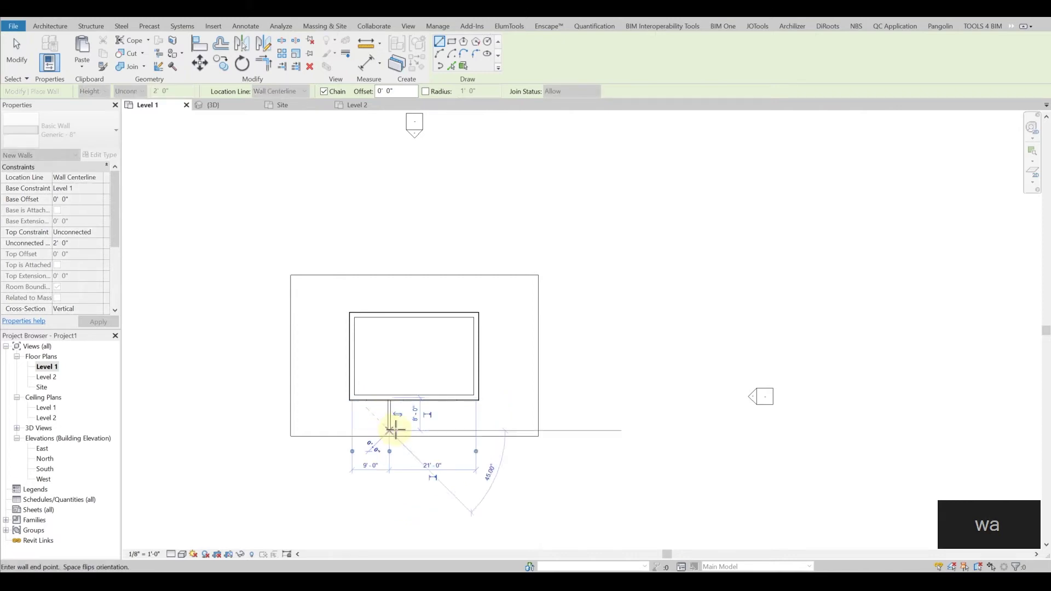
click(439, 432)
click(439, 398)
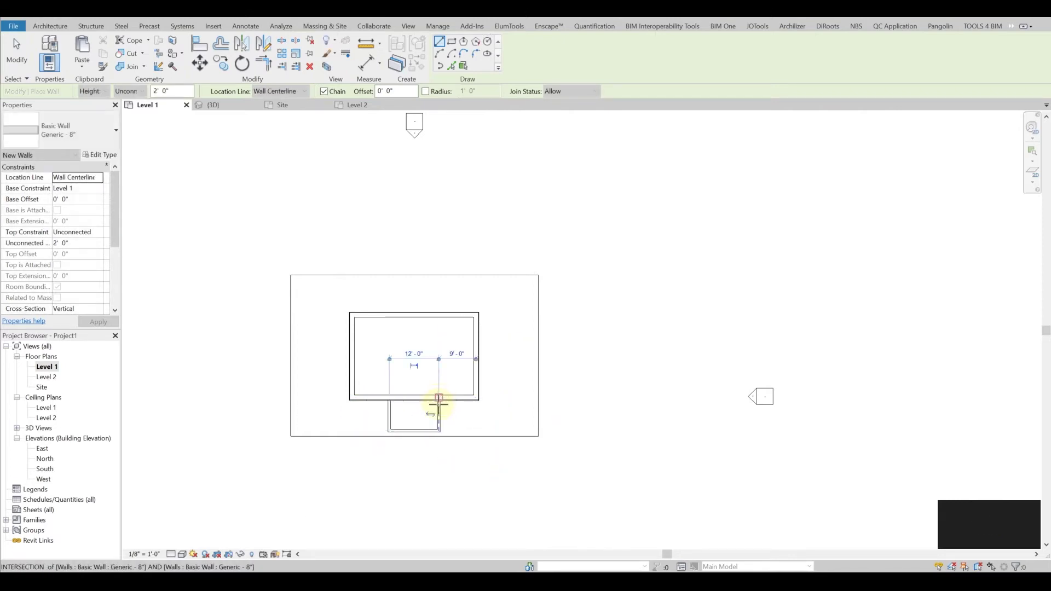
key(Escape)
key(Escape)
In the 3D view, set the top constraint of the three connected porch walls up to Level 2.
key(3)
key(d)
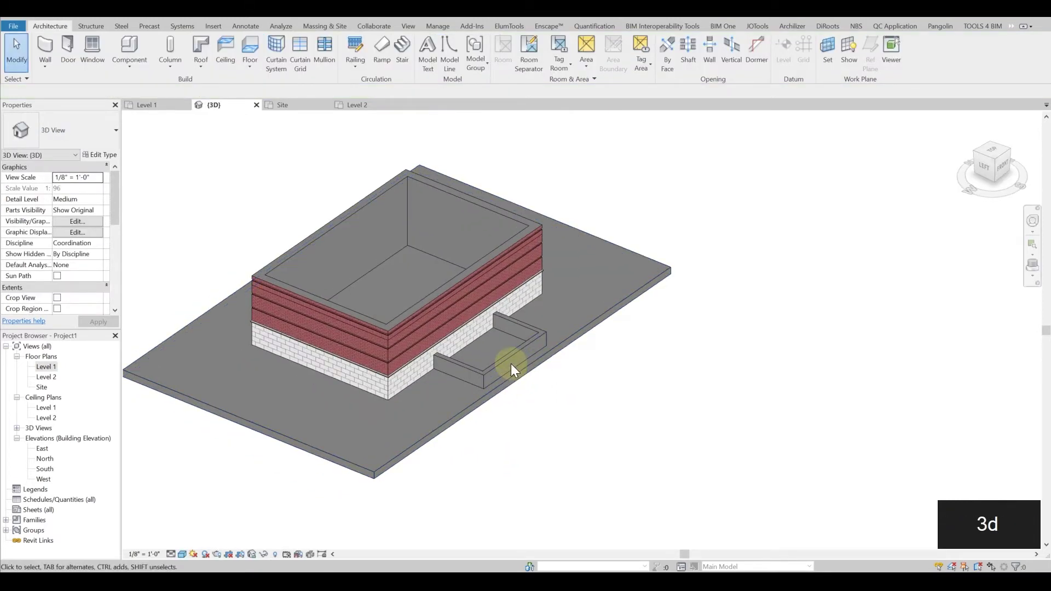
key(Tab)
click(511, 359)
click(100, 232)
click(95, 262)
click(564, 383)
shift+middle_drag(563, 383, 499, 399)
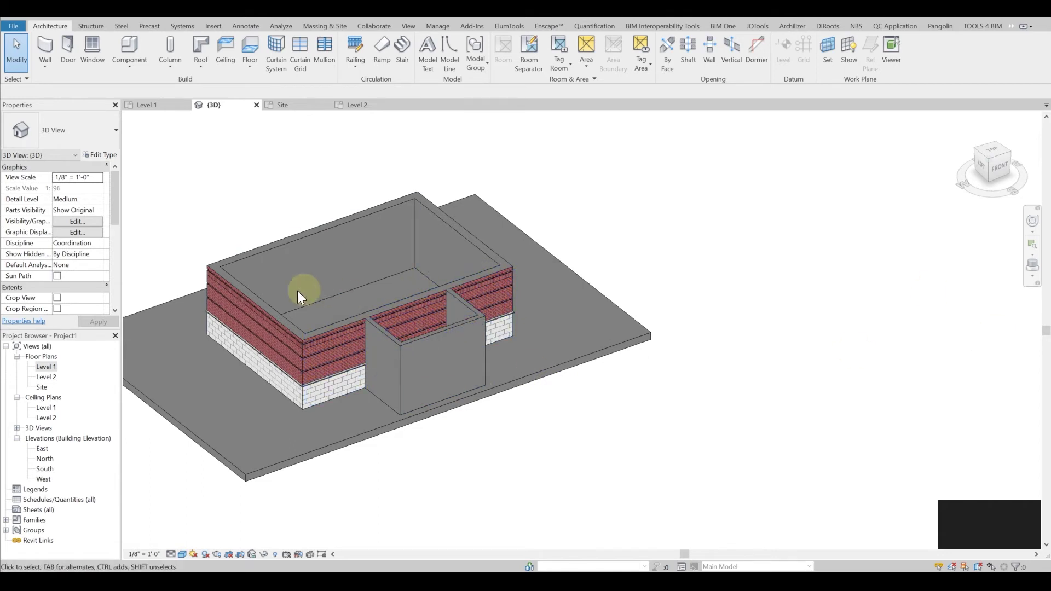
On Level 2, start a footprint roof and draw a rectangular boundary around the main building's walls with a 6" offset.
double_click(52, 376)
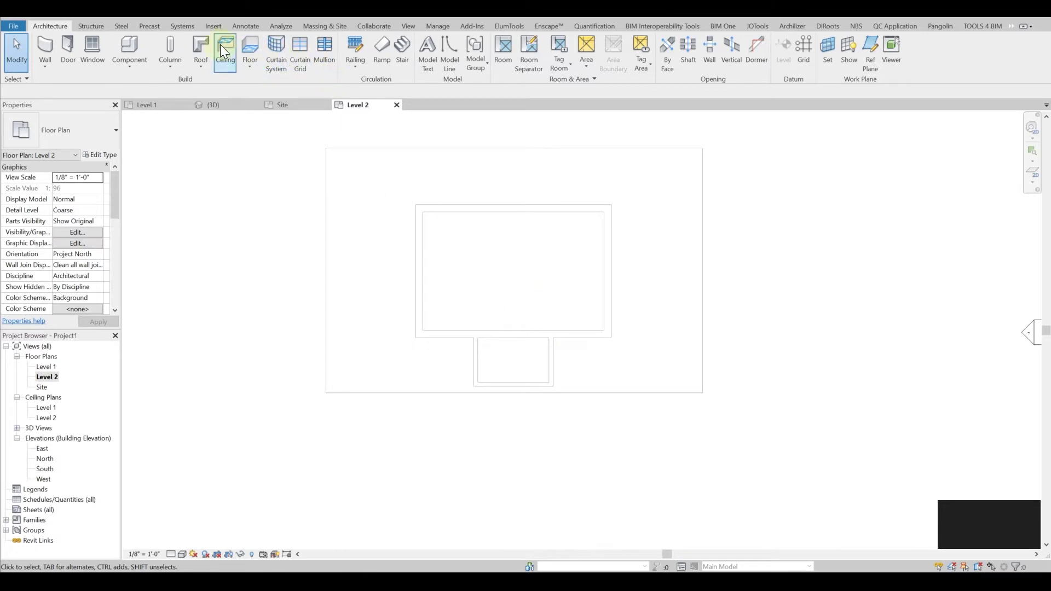
click(202, 44)
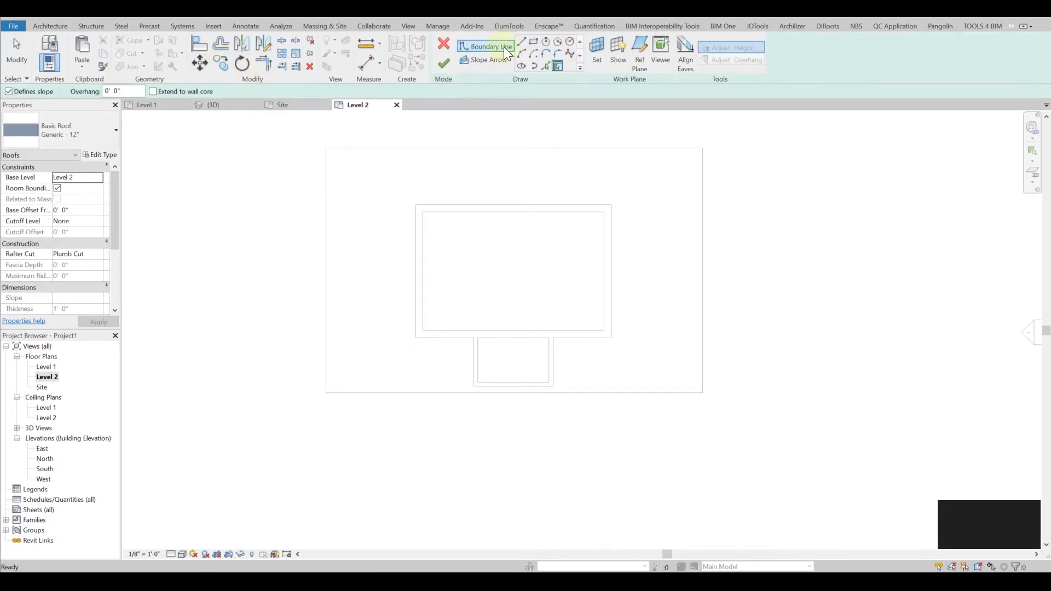
click(533, 44)
double_click(134, 91)
text(6)
click(413, 204)
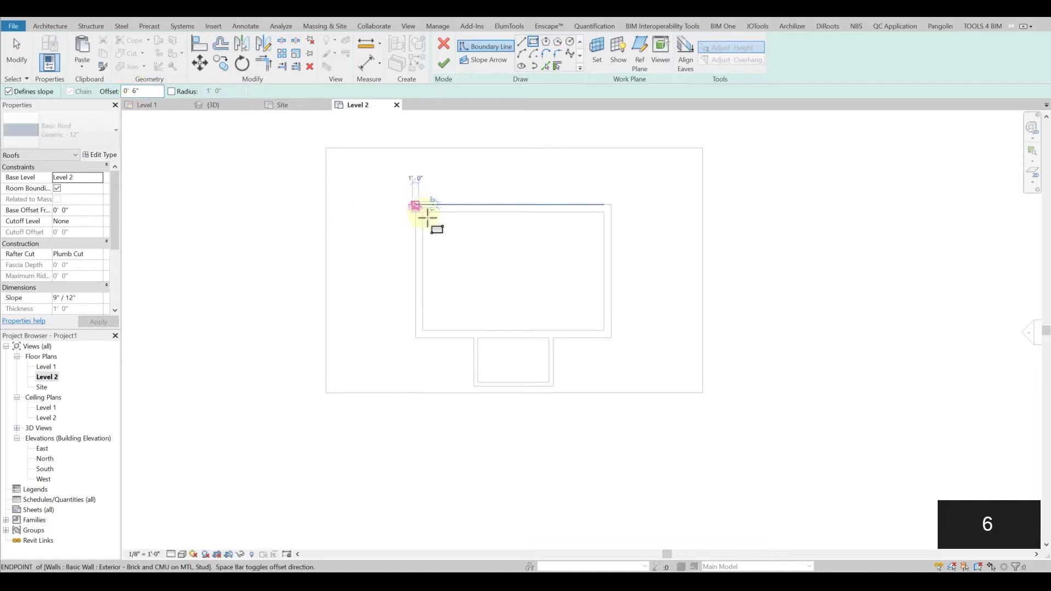
click(610, 338)
key(Escape)
key(Escape)
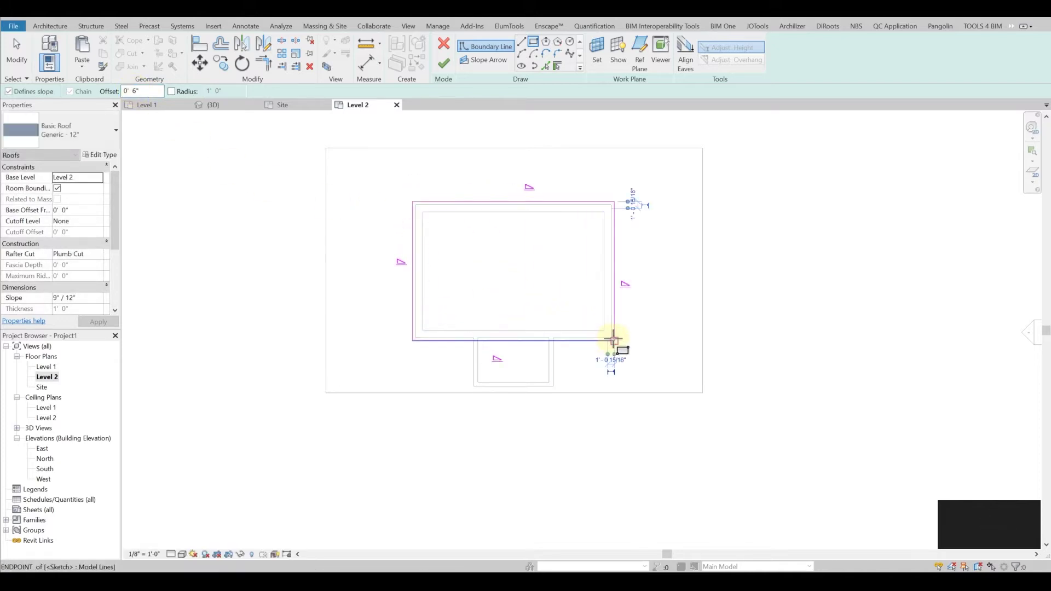
Turn off the defined slope for the front and both side edges of the main roof boundary.
mouse_move(655, 395)
mouse_down()
mouse_move(462, 328)
mouse_move(384, 282)
mouse_up()
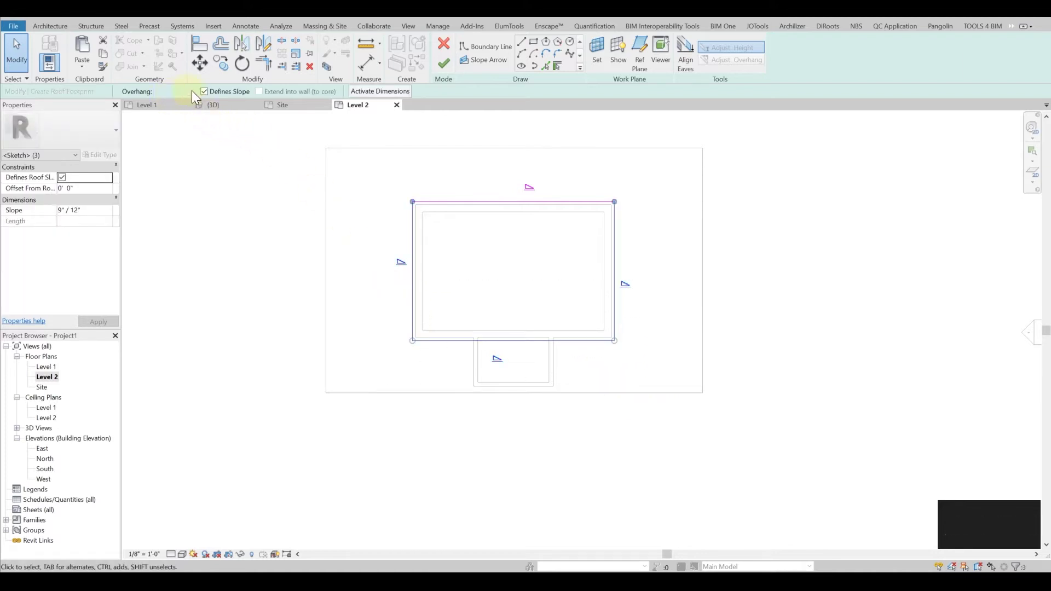
click(221, 92)
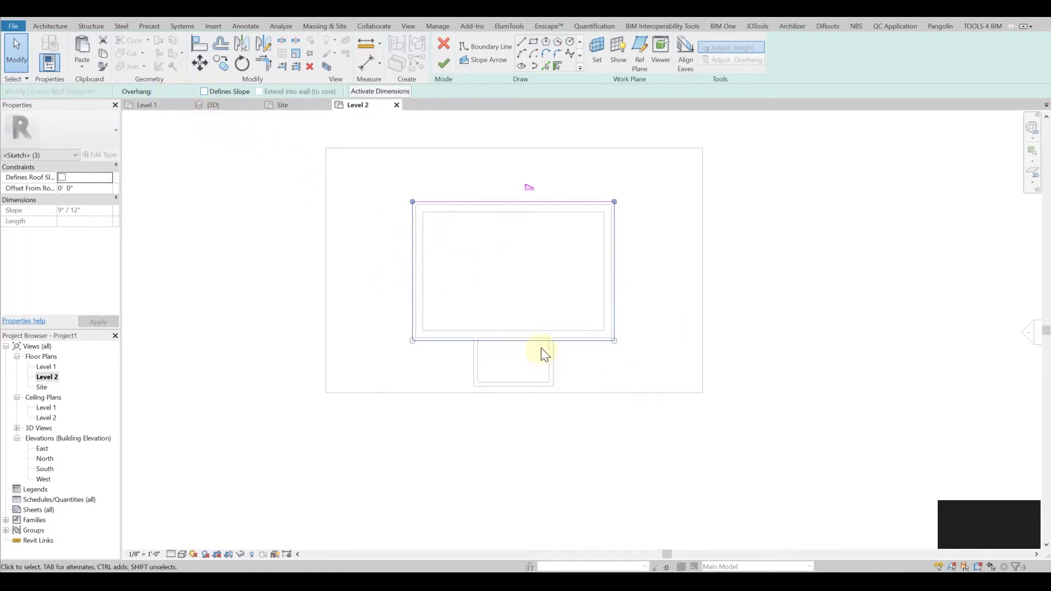
click(674, 309)
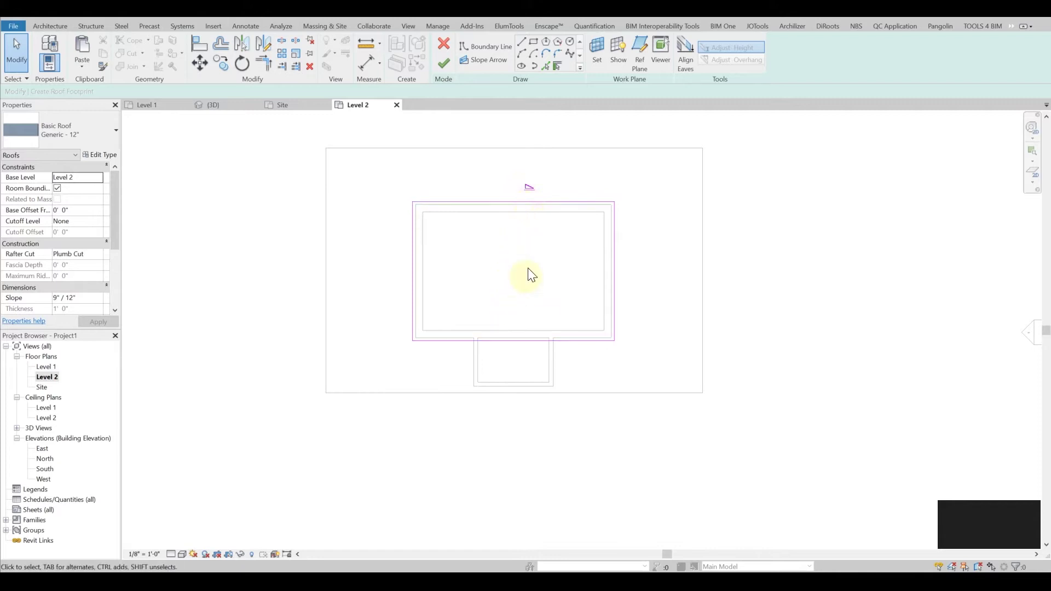
Set the slope of the main roof's rear edge to 6" / 12" and finish the roof sketch.
click(528, 202)
click(547, 186)
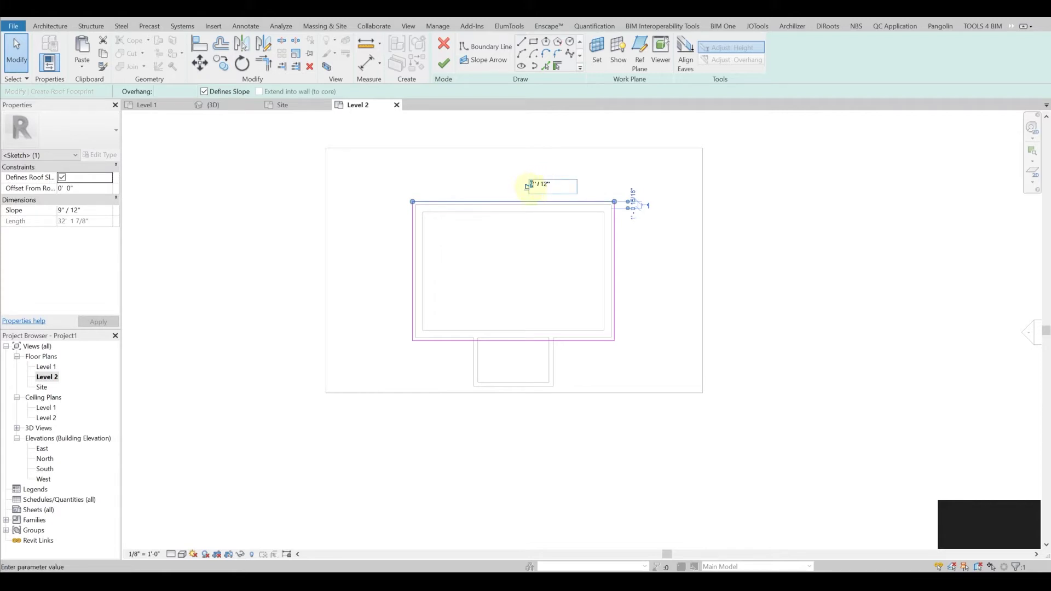
text(6)
key(Return)
click(443, 65)
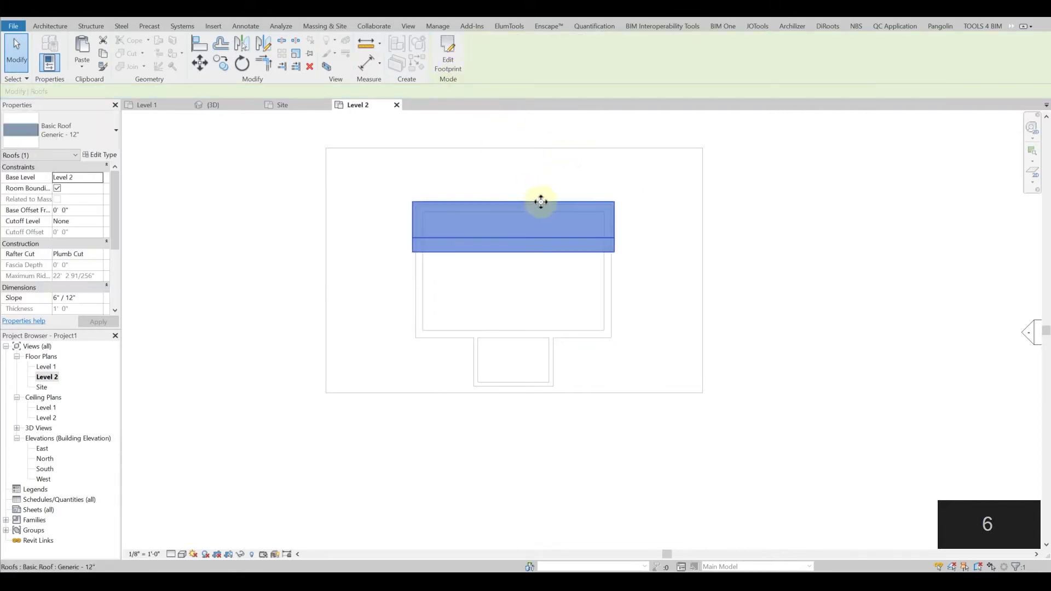
click(687, 253)
Close the inactive views and tile the Level 2 plan beside the 3D view.
key(3)
key(d)
shift+middle_drag(675, 278, 673, 219)
shift+middle_drag(542, 160, 496, 206)
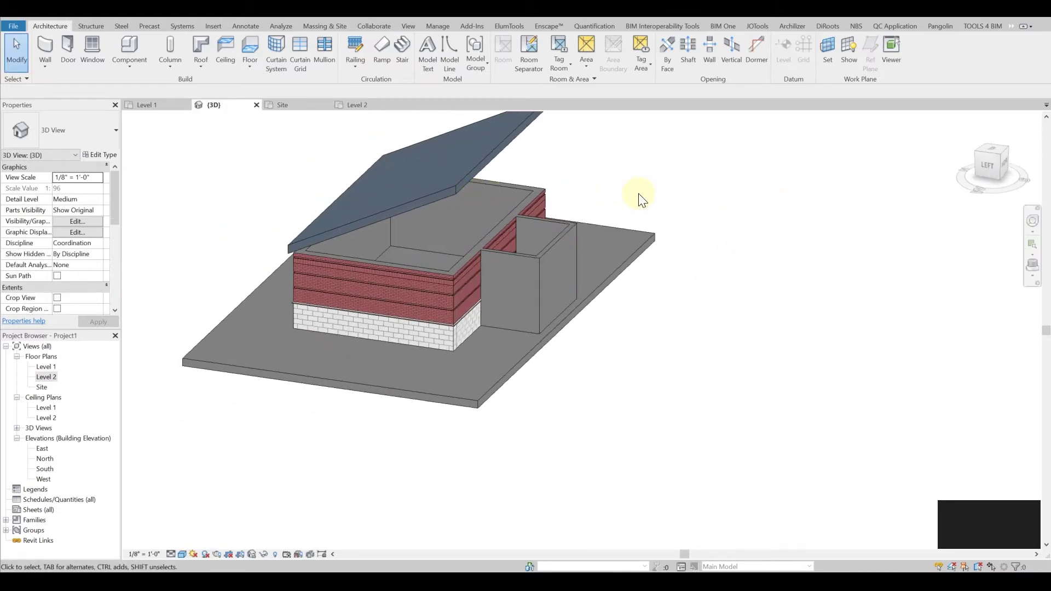
click(248, 16)
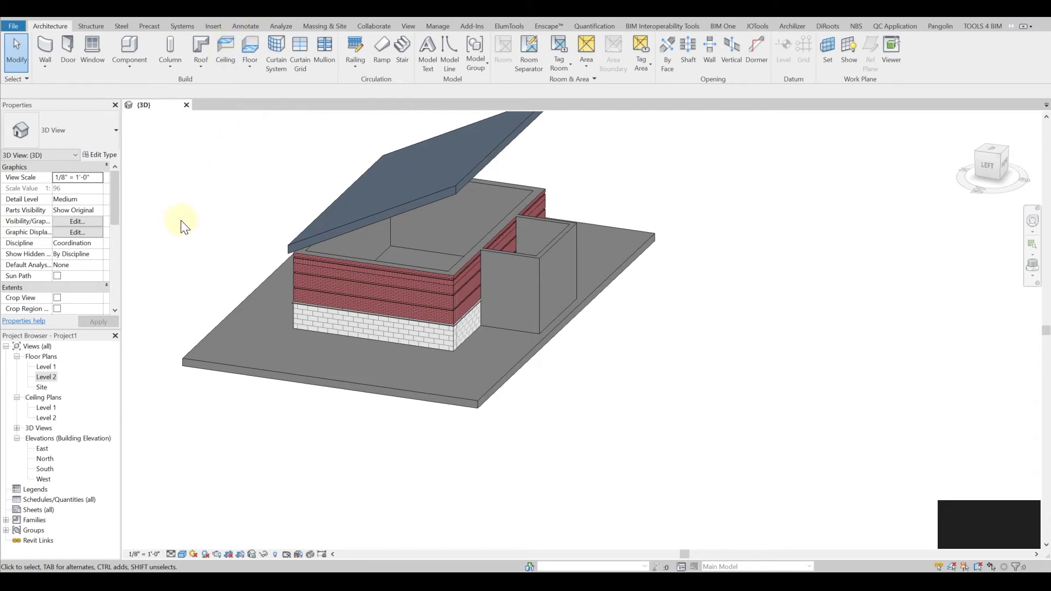
double_click(45, 375)
key(w)
key(t)
middle_drag(539, 352, 305, 337)
scroll(355, 325, down, 1)
scroll(386, 324, up, 2)
scroll(332, 315, up, 1)
middle_drag(394, 324, 296, 310)
scroll(232, 276, up, 2)
scroll(253, 276, up, 1)
scroll(783, 411, down, 2)
shift+middle_drag(850, 408, 726, 388)
scroll(738, 250, up, 3)
middle_drag(716, 270, 736, 280)
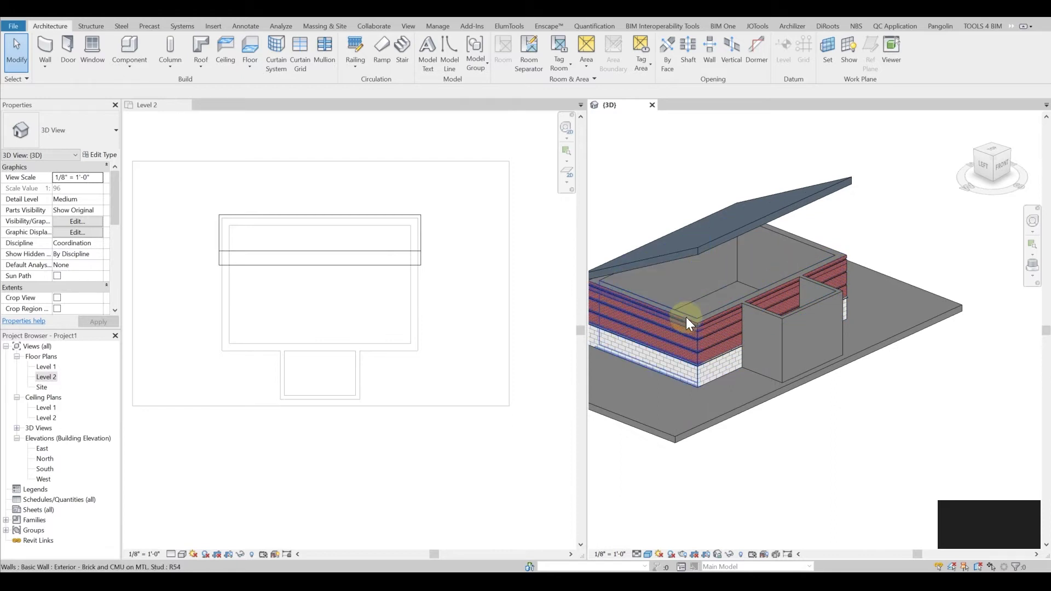
Attach the tops of the four connected brick walls to the sloped main roof.
middle_drag(700, 330, 718, 320)
key(Tab)
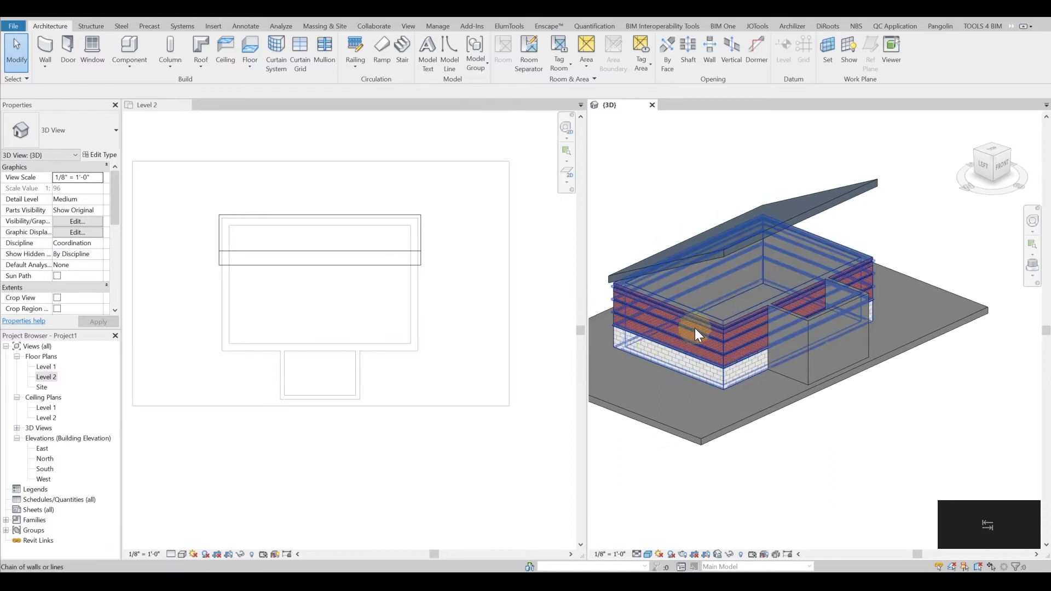
click(695, 327)
click(524, 51)
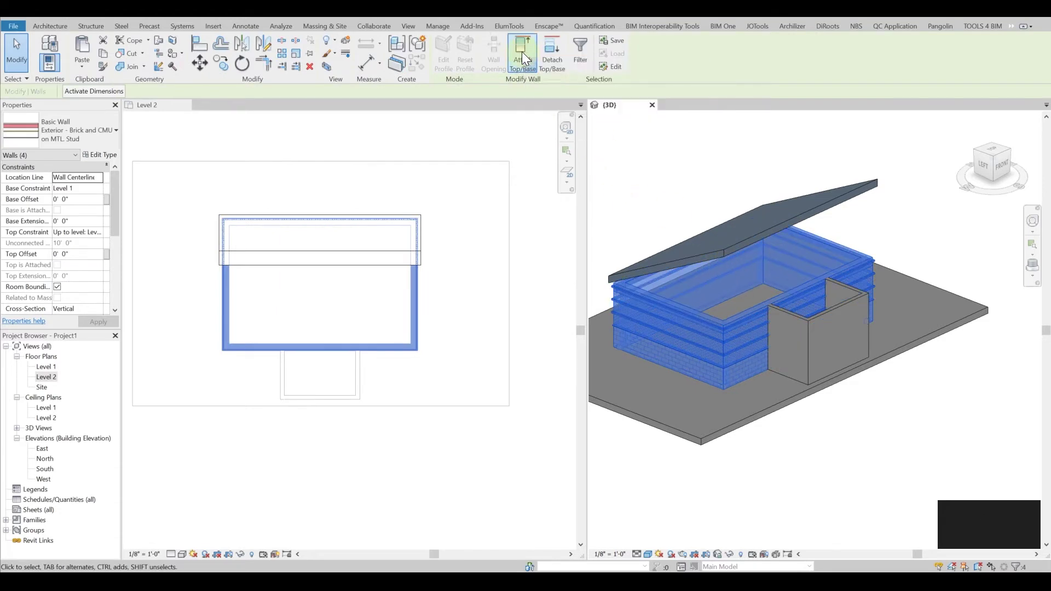
click(771, 226)
click(946, 253)
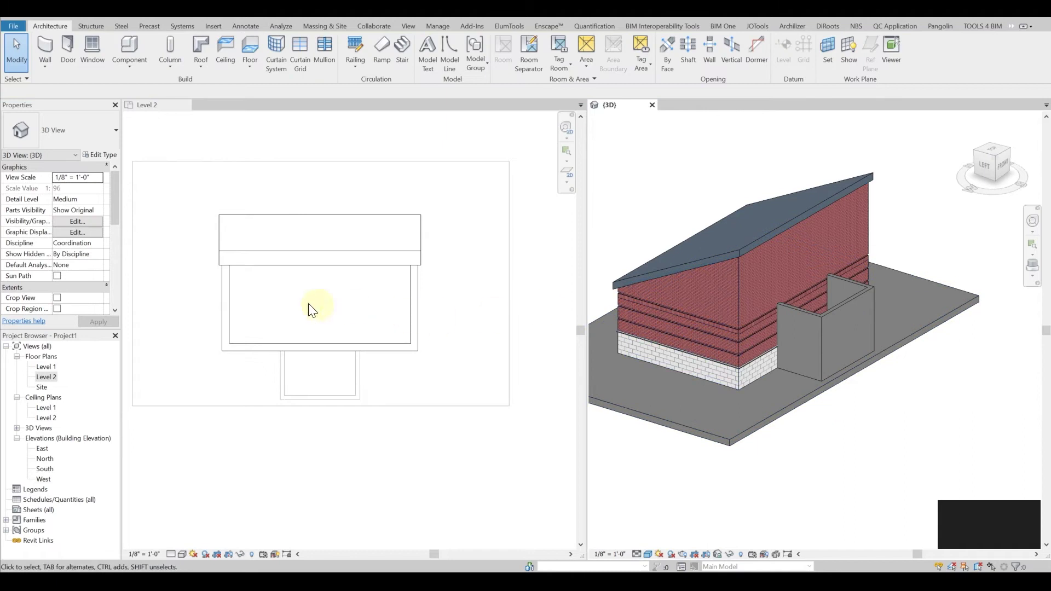
Start a second footprint roof on Level 2 by picking the main front wall's face and the three porch walls with 6" offset.
click(233, 405)
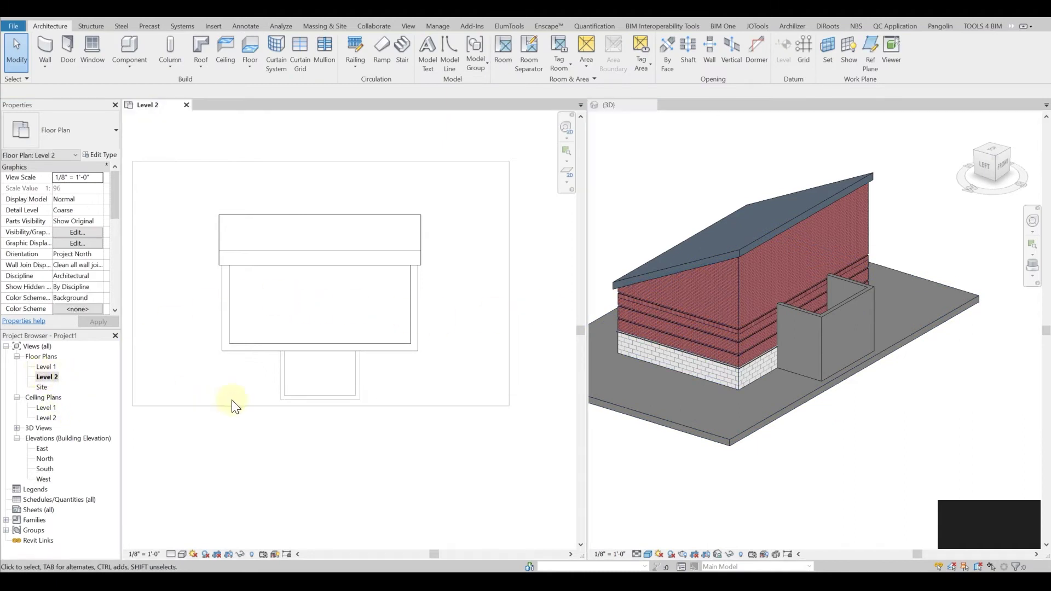
click(207, 48)
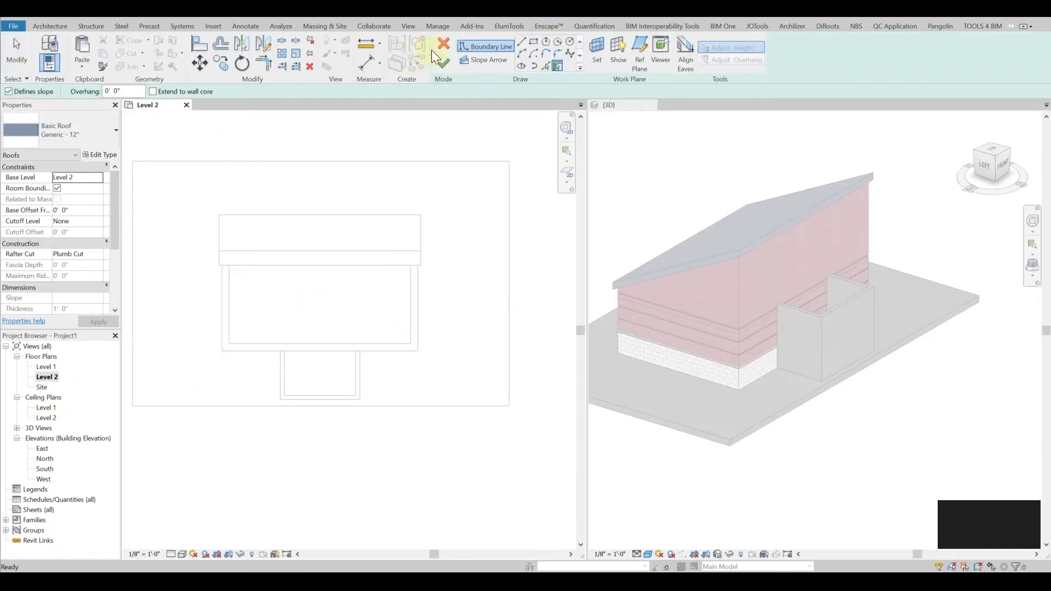
click(542, 63)
scroll(340, 356, up, 2)
click(333, 349)
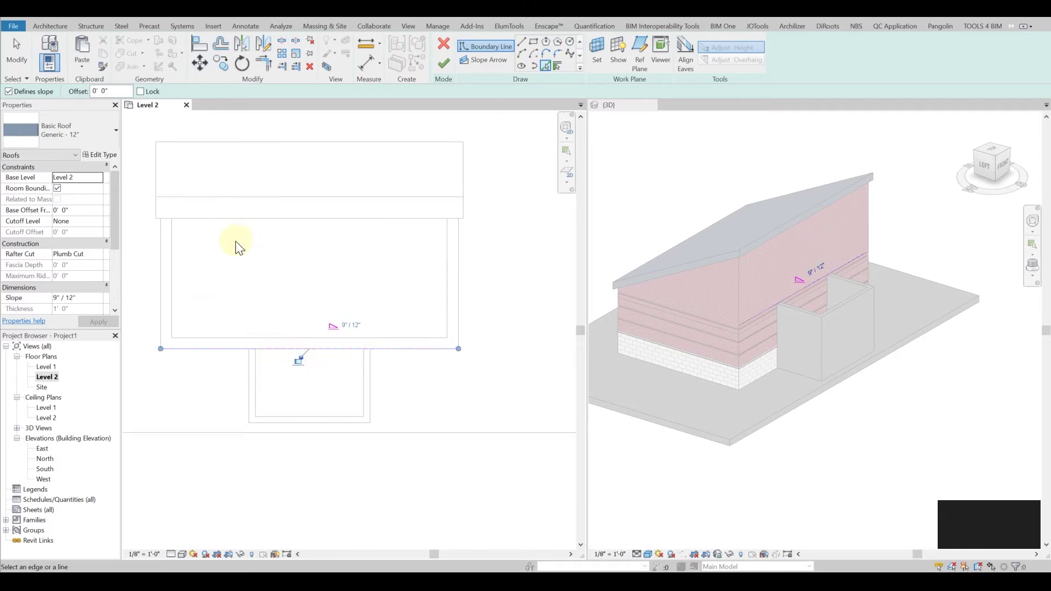
drag(111, 91, 102, 92)
text(6)
click(247, 399)
click(283, 429)
click(371, 388)
key(Escape)
key(Escape)
Trim the boundary line along the main wall to both side lines to close the porch roof outline.
key(t)
key(r)
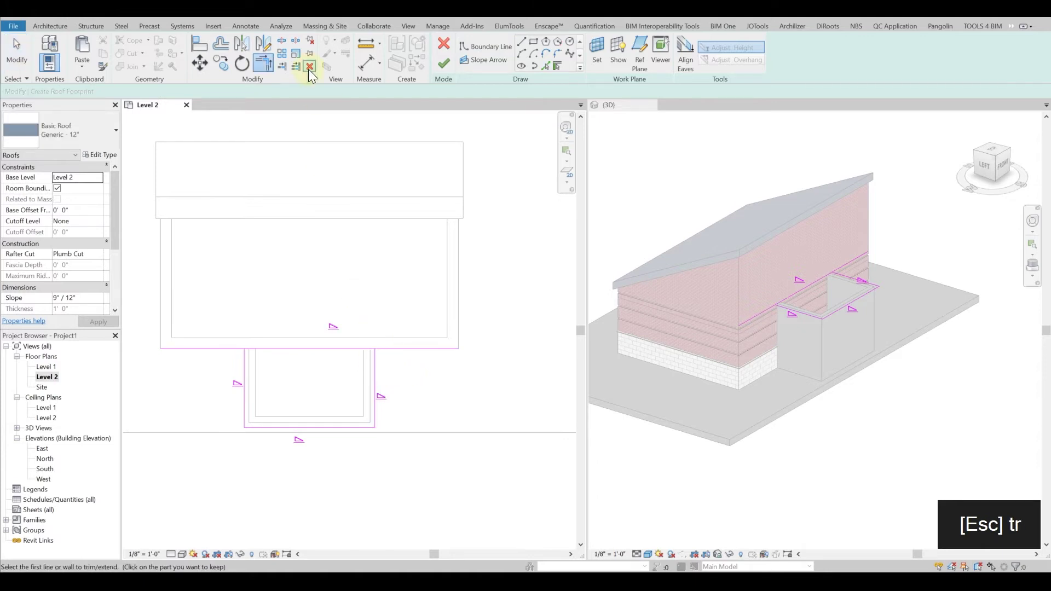
click(377, 386)
click(353, 351)
click(306, 350)
click(245, 374)
key(Escape)
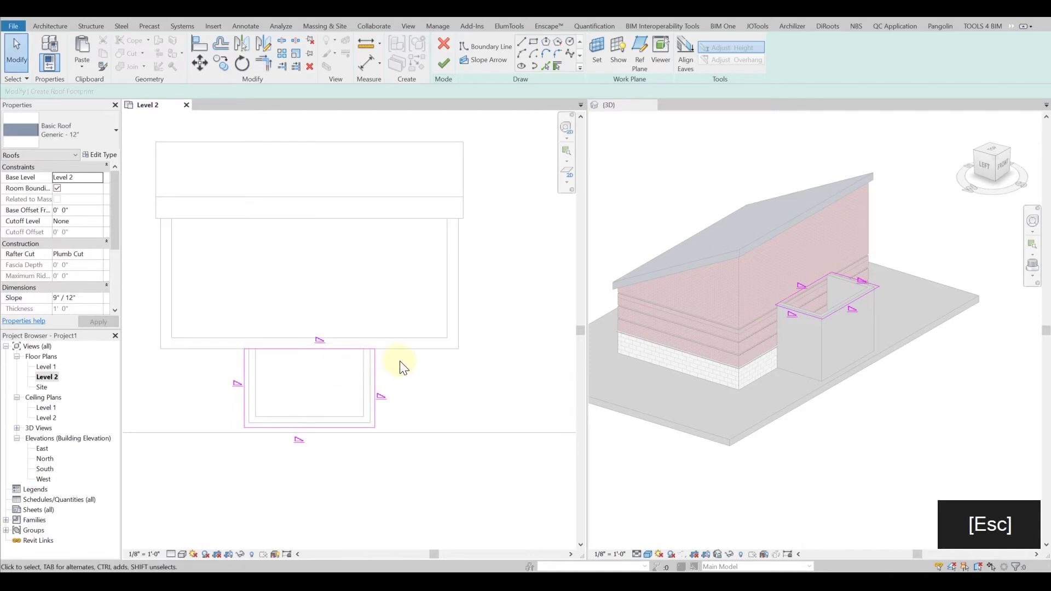
Finish the porch roof with only its front edge defining slope, and set that slope to 4" / 12".
drag(438, 392, 236, 335)
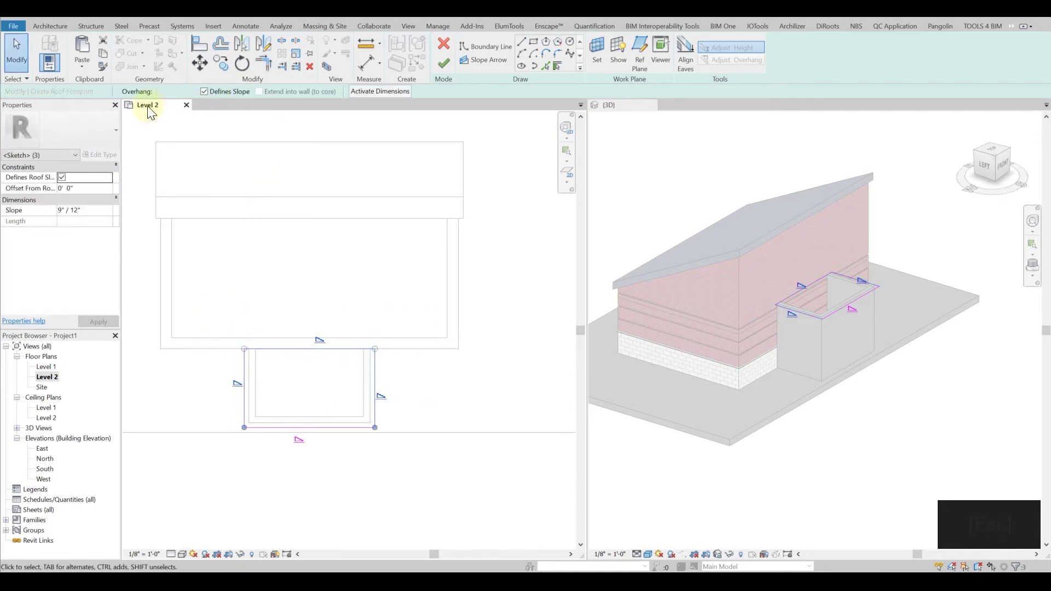
click(445, 65)
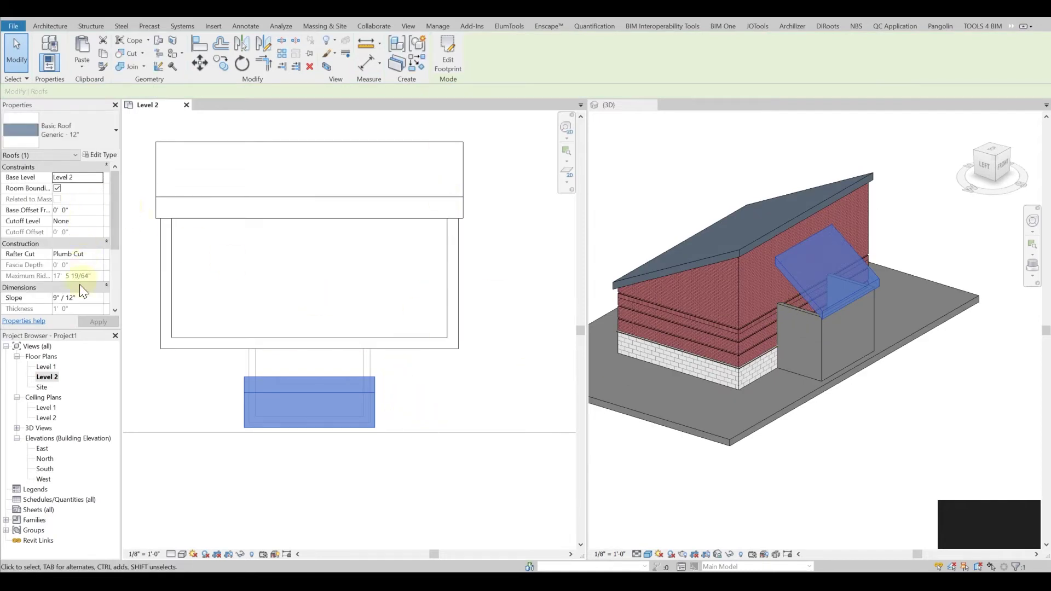
text(4)
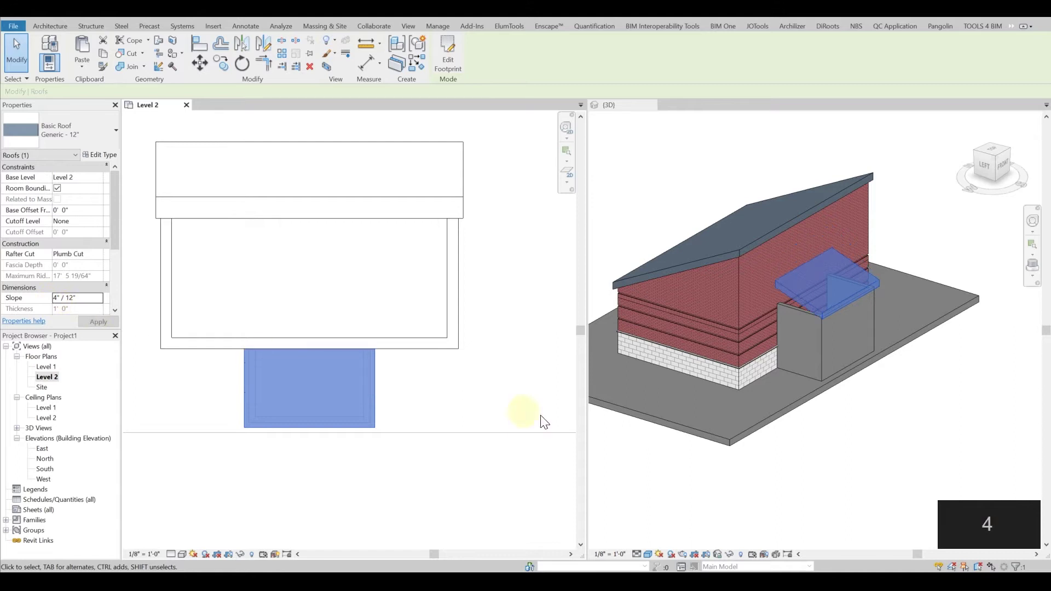
Attach the tops of the three connected porch walls to the porch roof.
key(Tab)
click(824, 343)
click(526, 47)
click(812, 307)
mouse_move(855, 436)
shift+middle_down()
mouse_move(739, 427)
mouse_move(874, 429)
shift+middle_up()
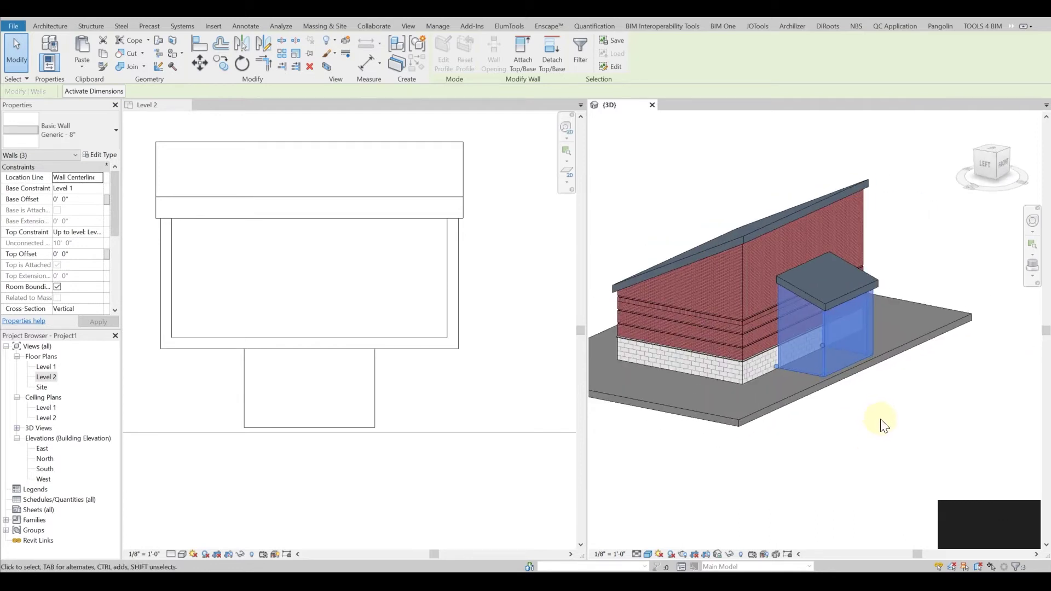
click(880, 418)
shift+middle_drag(780, 346, 703, 348)
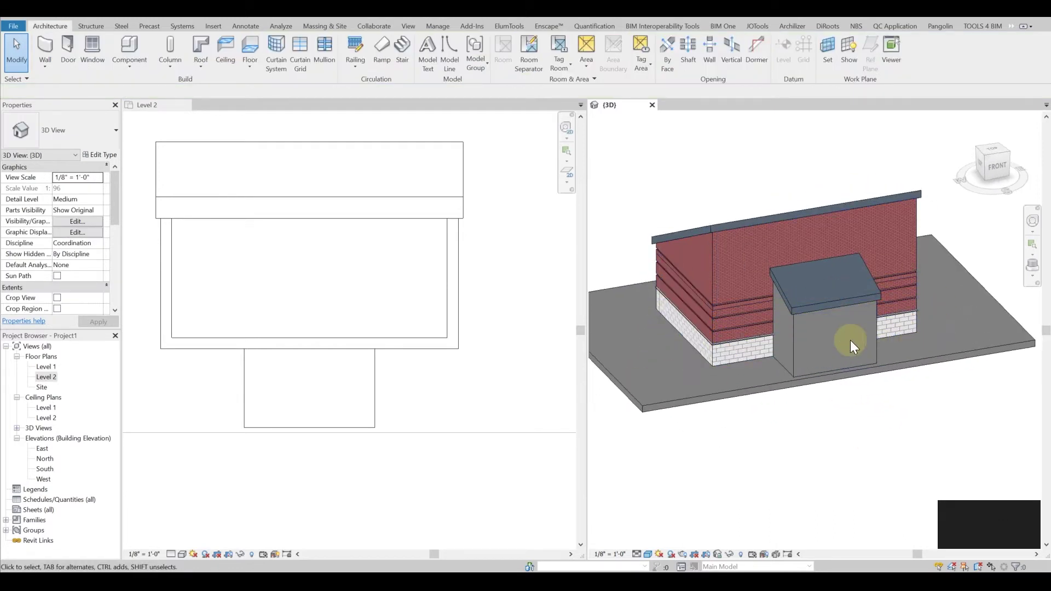
shift+middle_drag(827, 350, 912, 370)
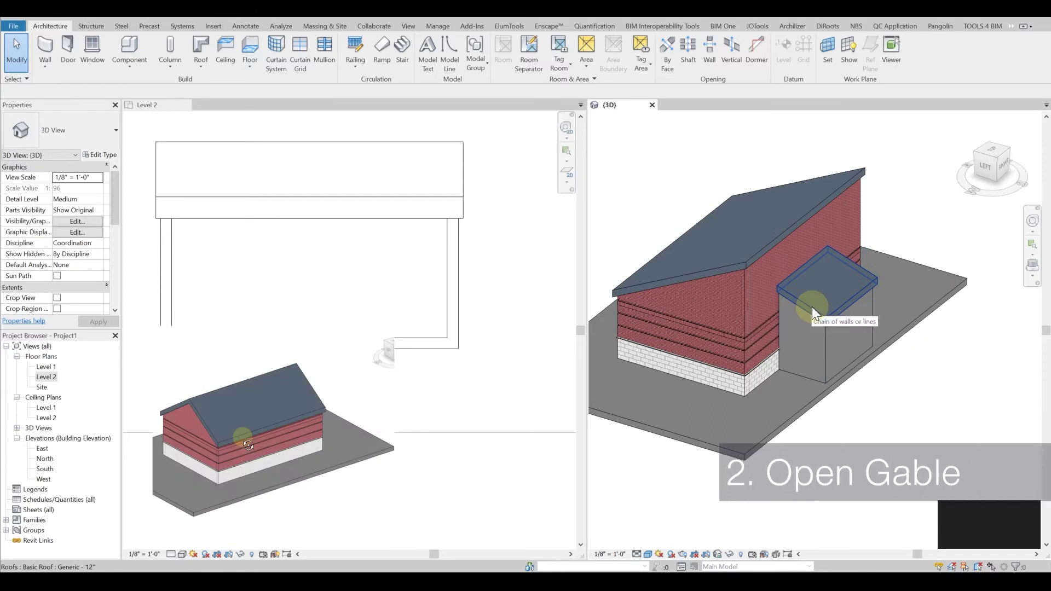
Delete the porch roof and the porch walls from the front of the building.
click(826, 339)
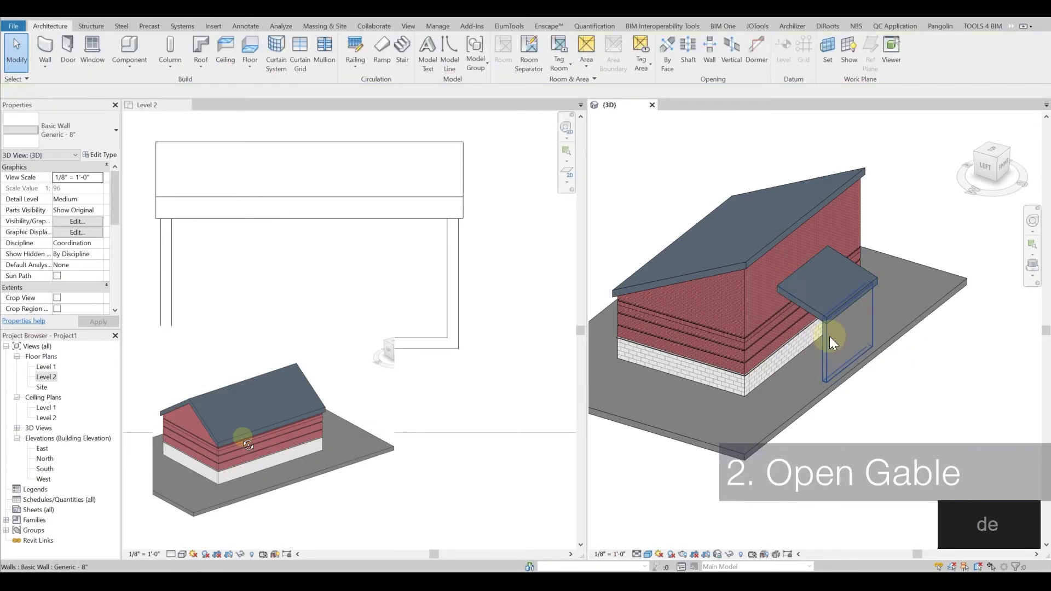
click(836, 304)
key(d)
key(e)
click(862, 306)
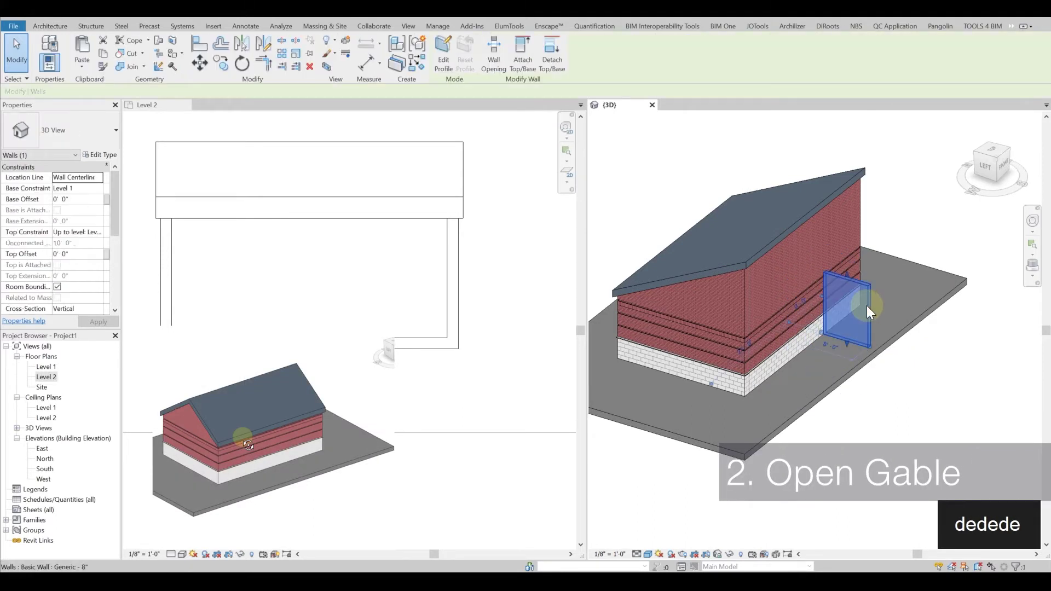
key(d)
key(e)
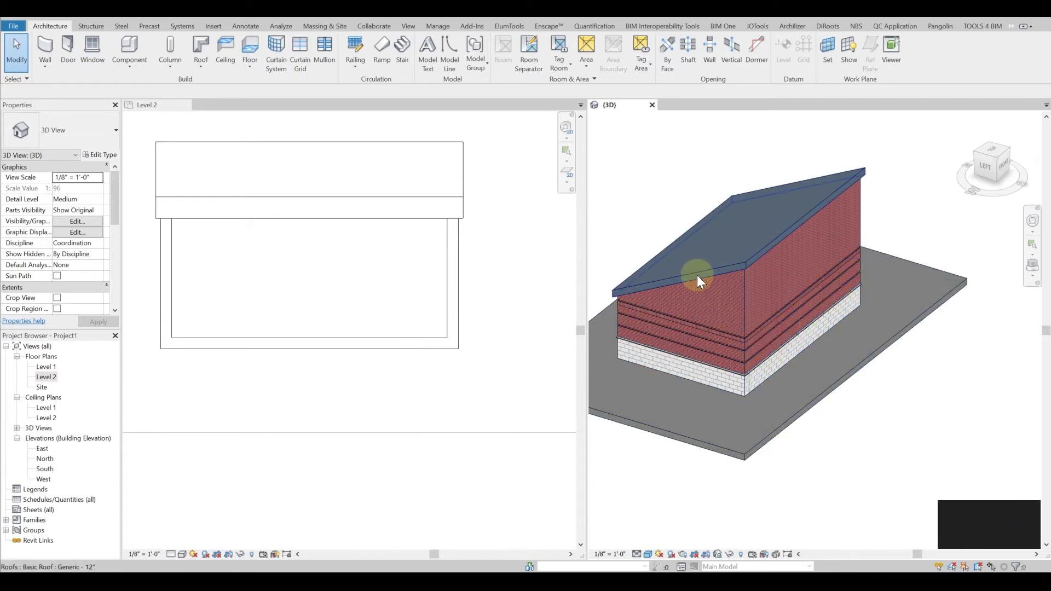
Edit the main roof's footprint so both long edges define slope at 8" / 12", and finish it as an open gable.
click(404, 204)
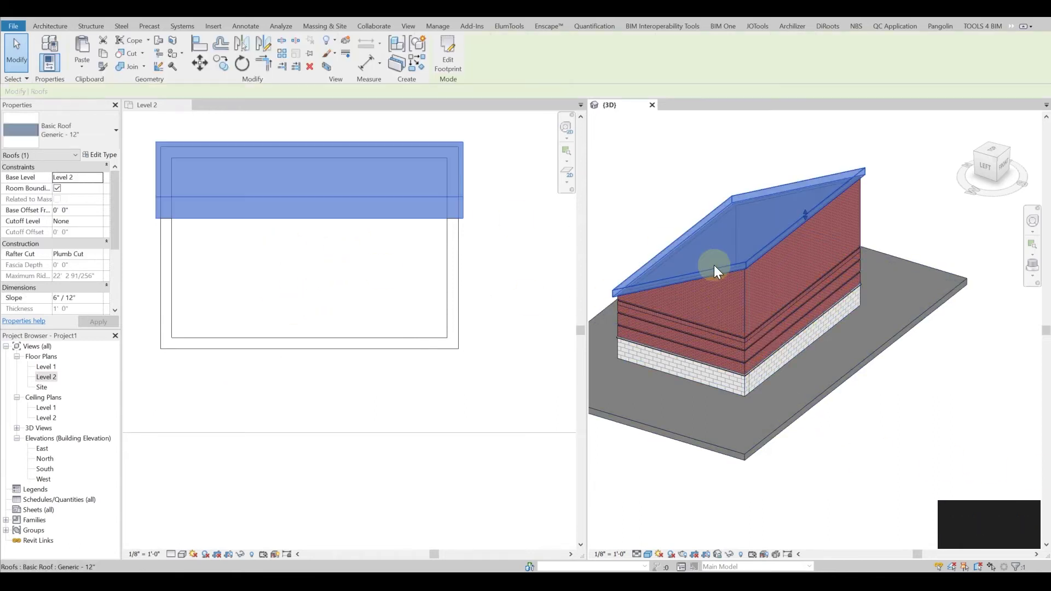
click(451, 51)
scroll(375, 265, down, 2)
click(342, 337)
click(221, 90)
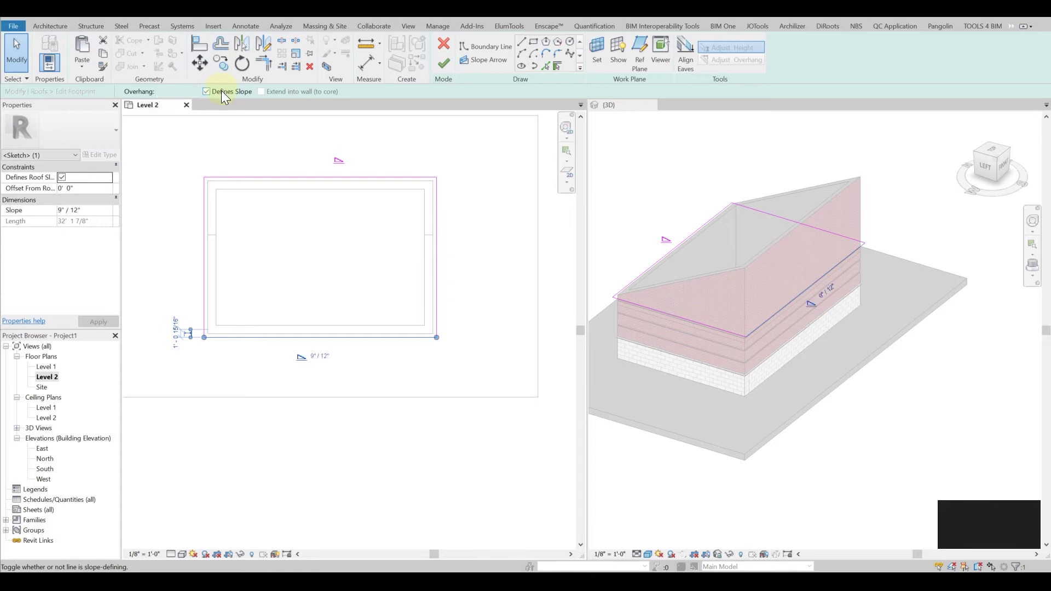
drag(374, 380, 344, 158)
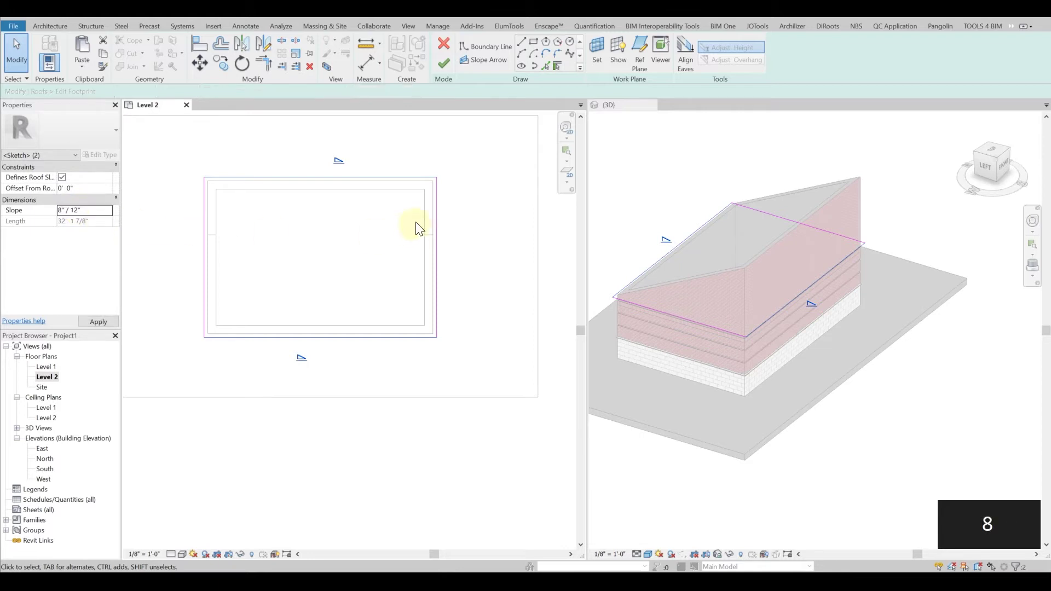
click(442, 64)
shift+middle_drag(847, 293, 730, 311)
click(910, 246)
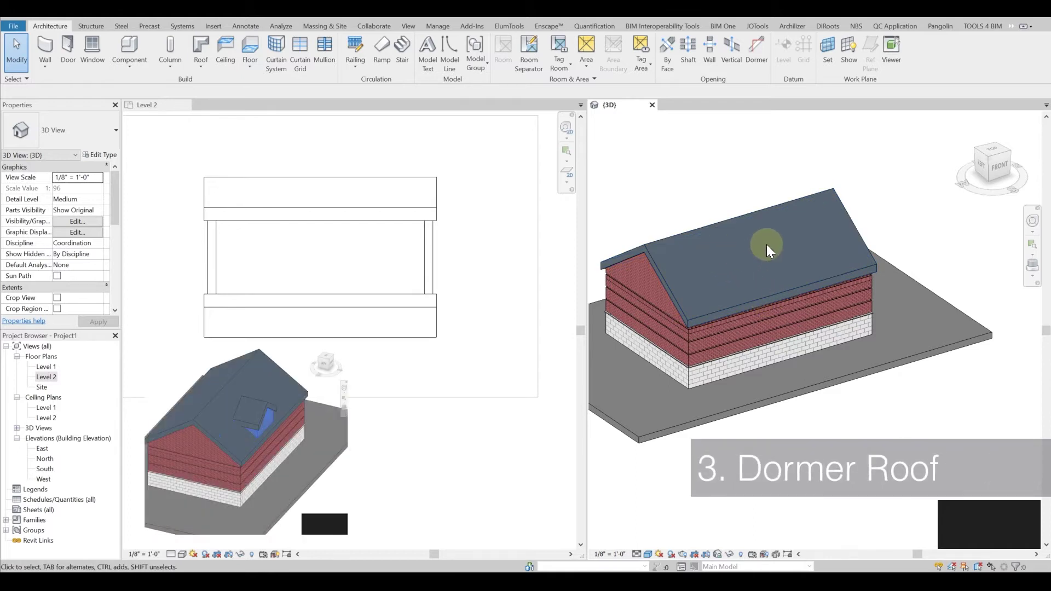
Set up a Generic - 8" architectural wall on base constraint Level 2 with 3' 0" base offset and 2' 0" unconnected height.
shift+middle_drag(768, 250, 783, 311)
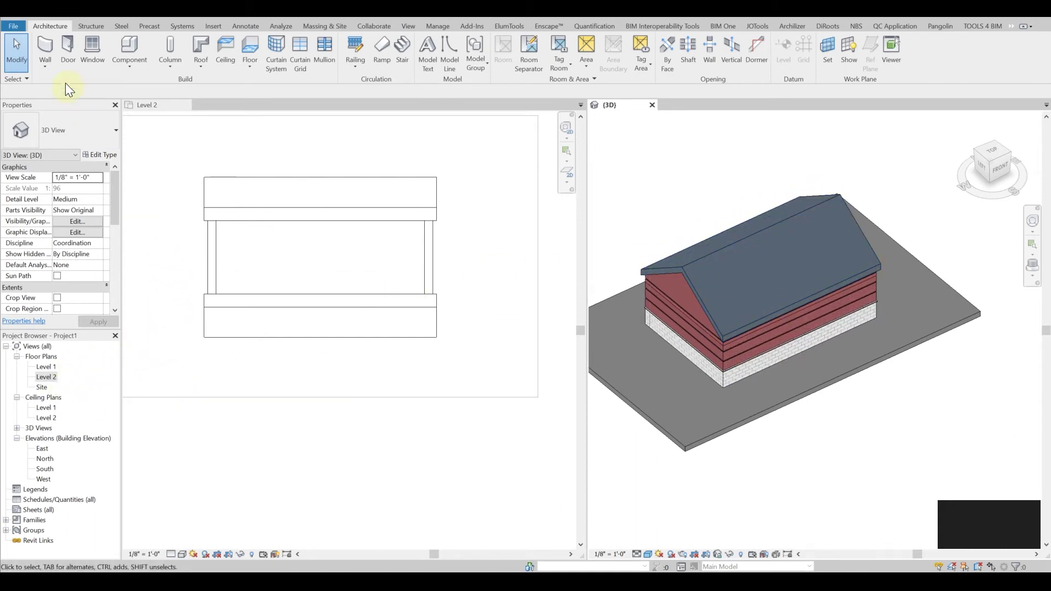
click(47, 66)
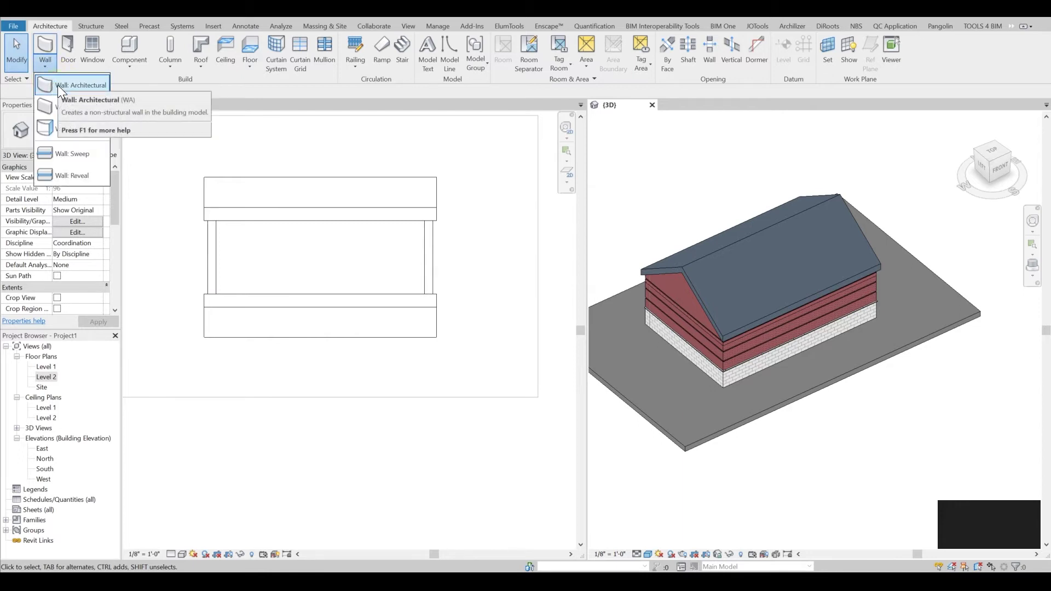
click(60, 84)
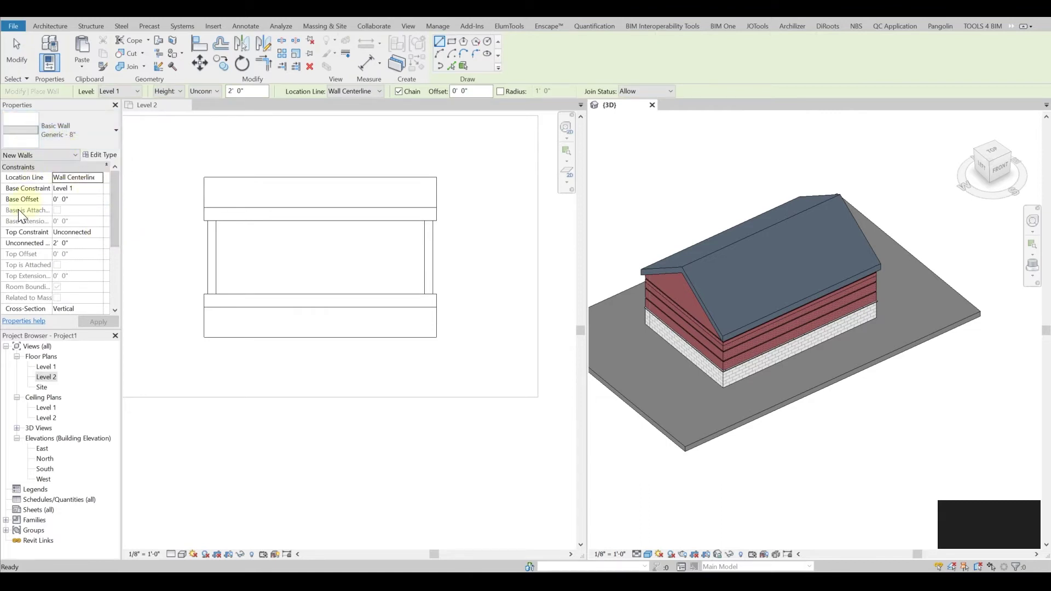
click(97, 234)
click(96, 234)
click(78, 241)
click(77, 240)
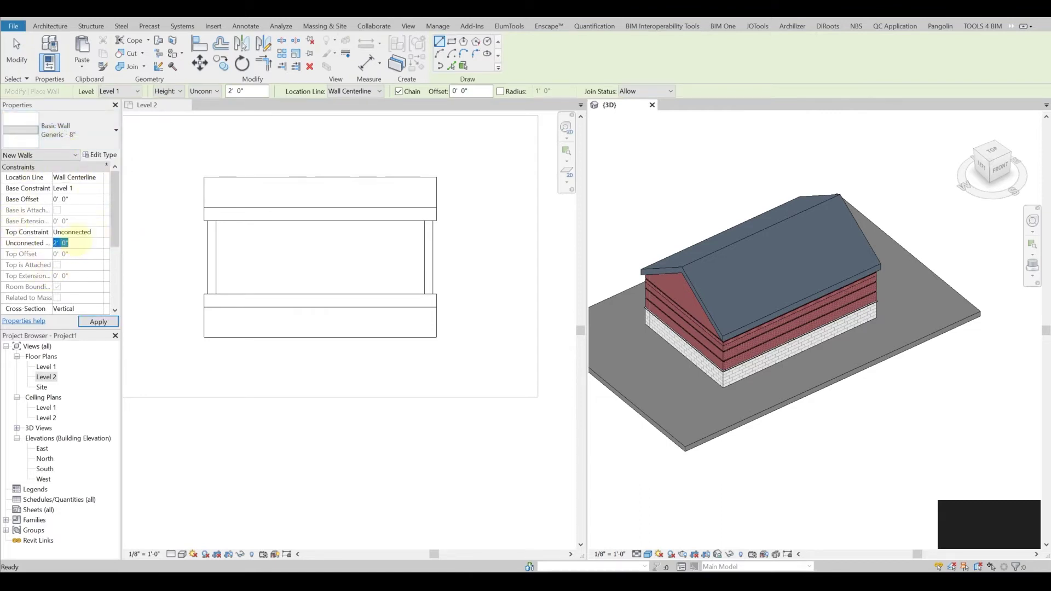
click(98, 189)
click(85, 200)
text(3)
Draw three connected dormer walls in a U shape, about 7' wide, on the front roof slope in the Level 2 plan.
scroll(286, 310, up, 4)
click(261, 282)
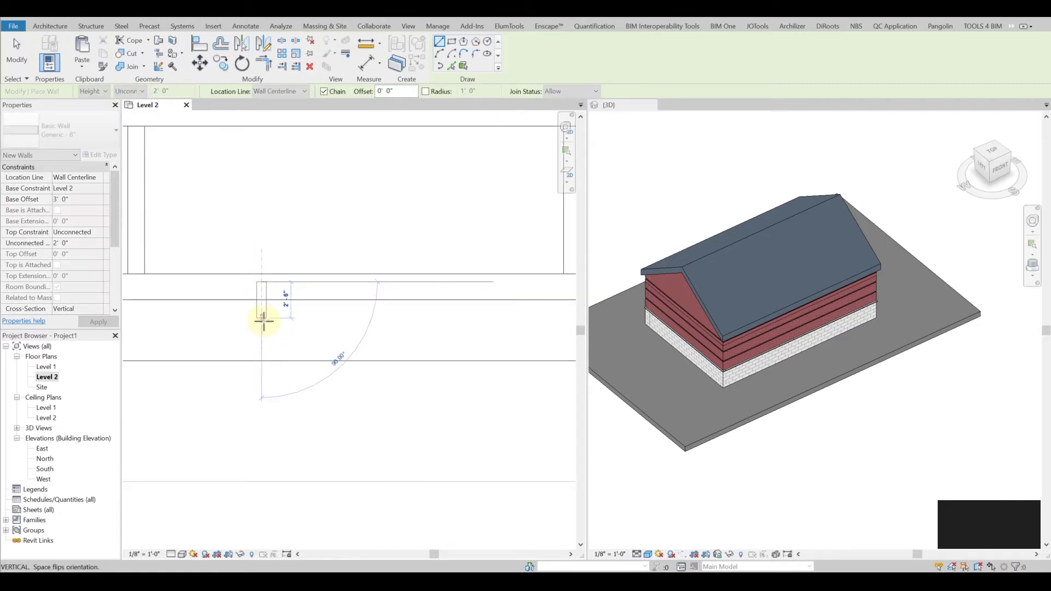
click(262, 344)
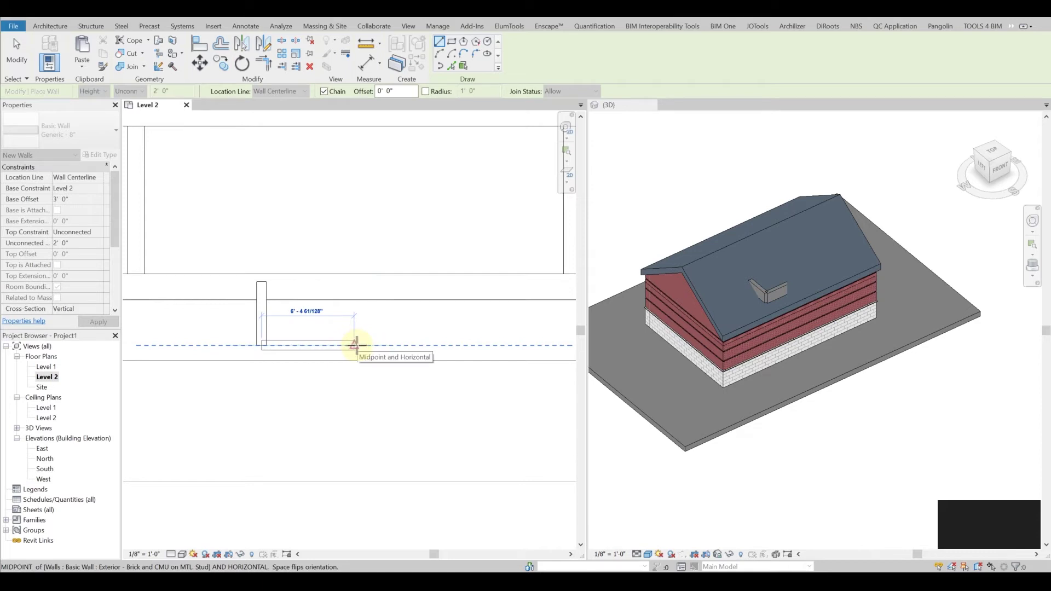
click(363, 346)
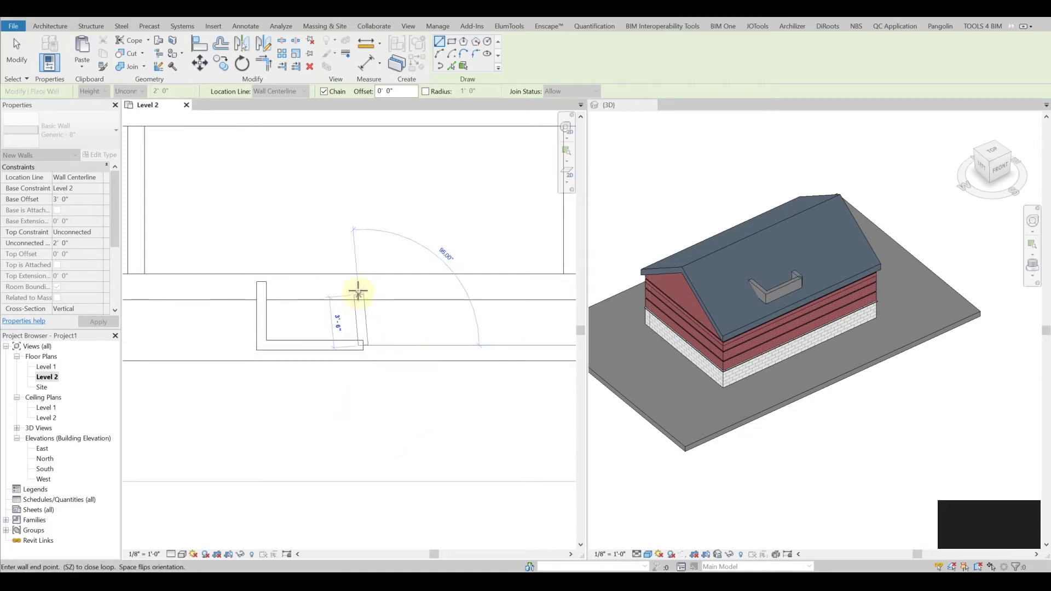
click(363, 284)
key(Escape)
key(Escape)
Stretch both dormer side walls back towards the ridge to about 8' 6" long.
click(261, 295)
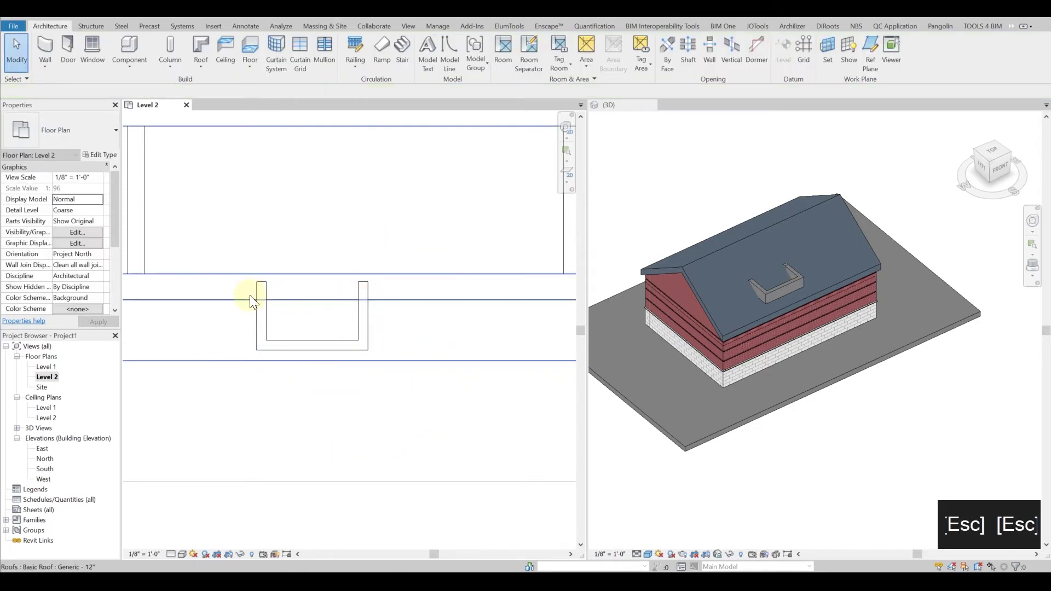
drag(262, 283, 261, 223)
click(364, 290)
drag(364, 285, 364, 223)
Attach the bases of the three dormer walls to the main roof.
click(747, 219)
click(746, 218)
scroll(742, 251, up, 5)
scroll(793, 247, up, 4)
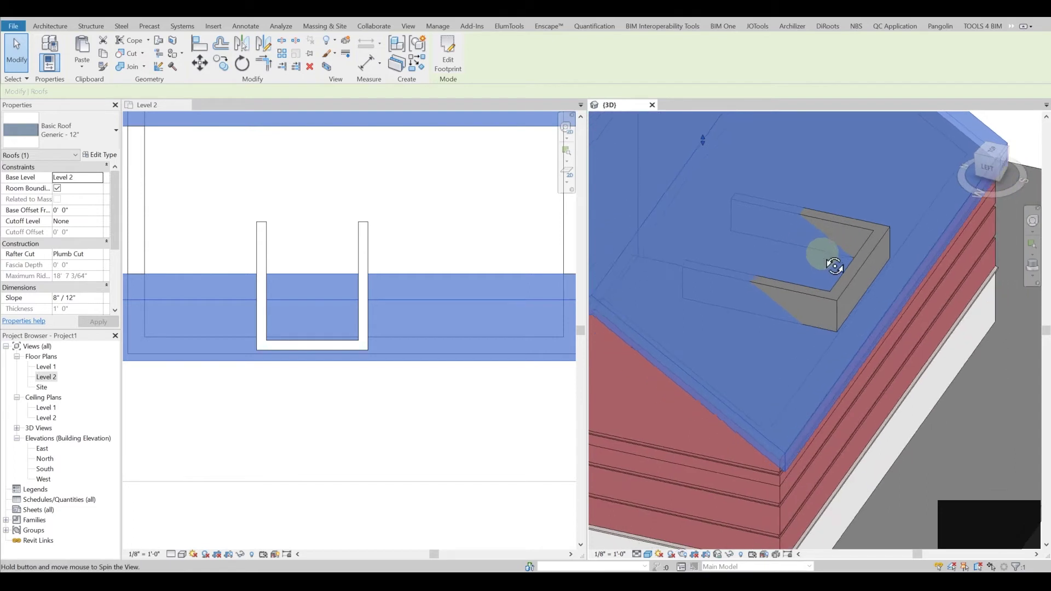
shift+middle_drag(824, 246, 790, 281)
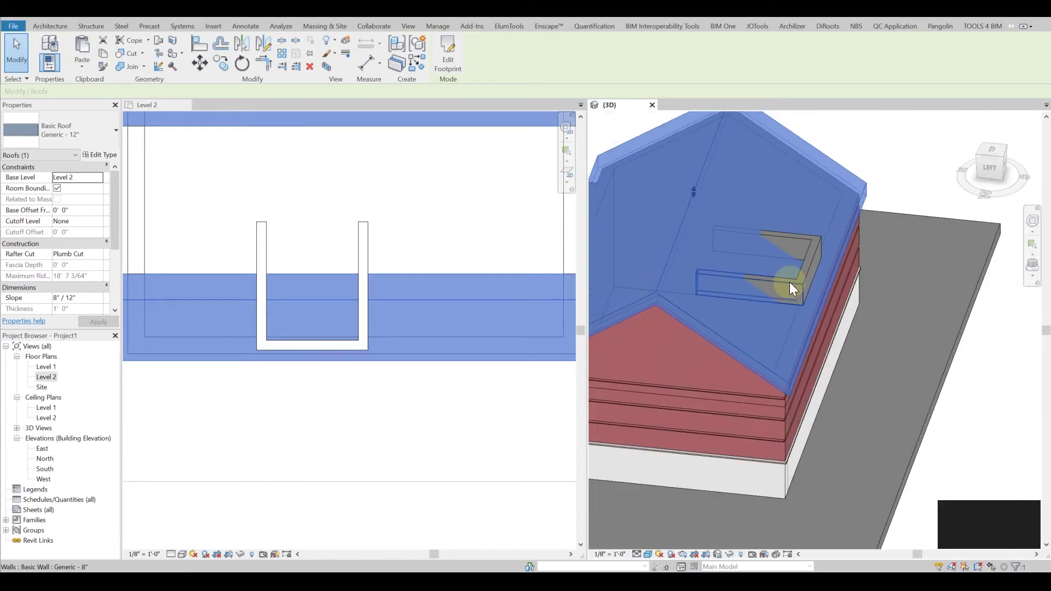
click(788, 282)
ctrl+click(811, 262)
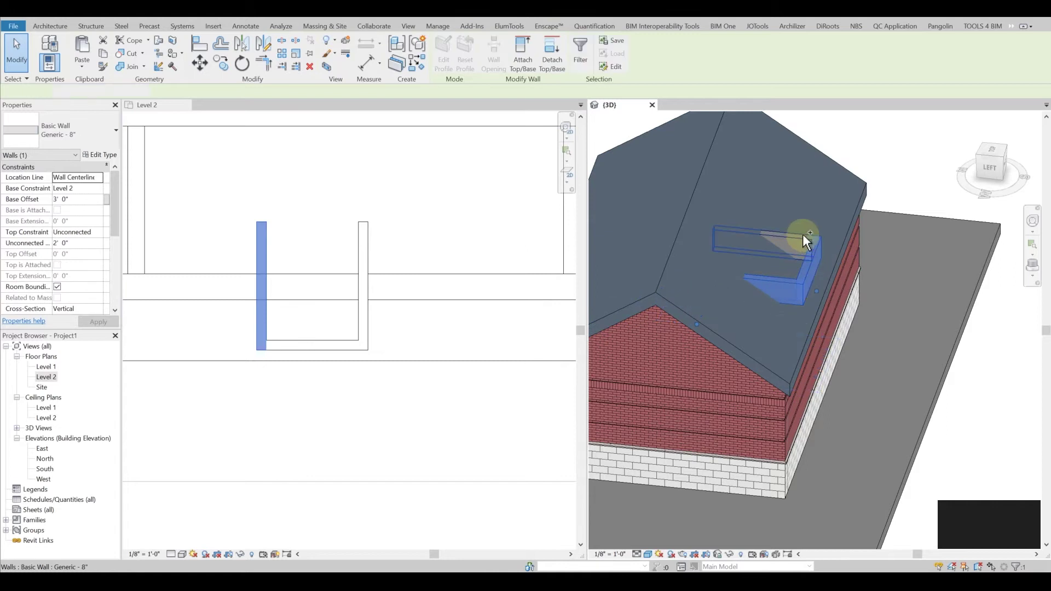
ctrl+click(802, 234)
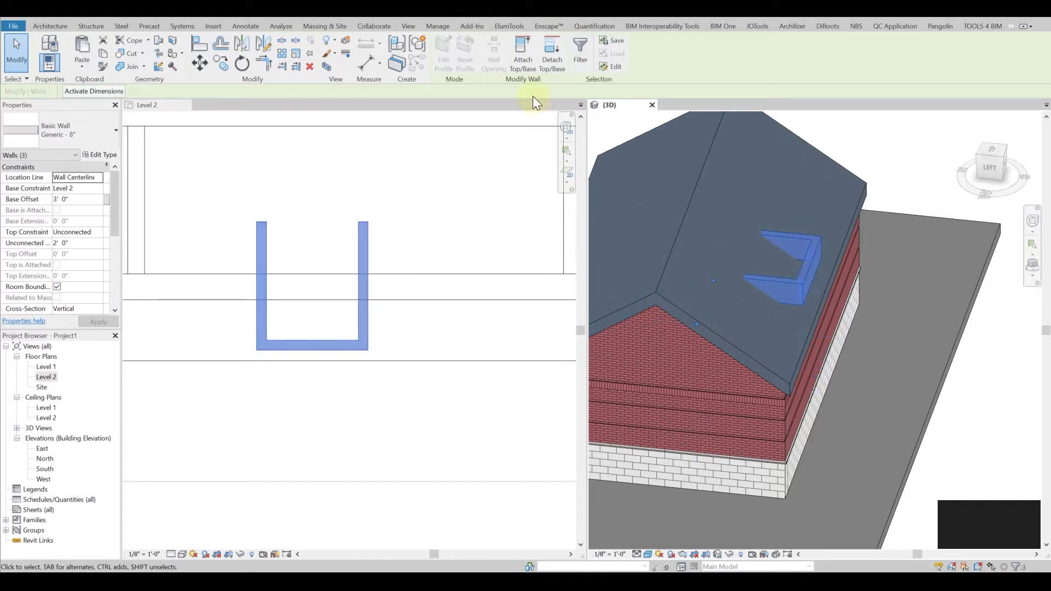
click(524, 55)
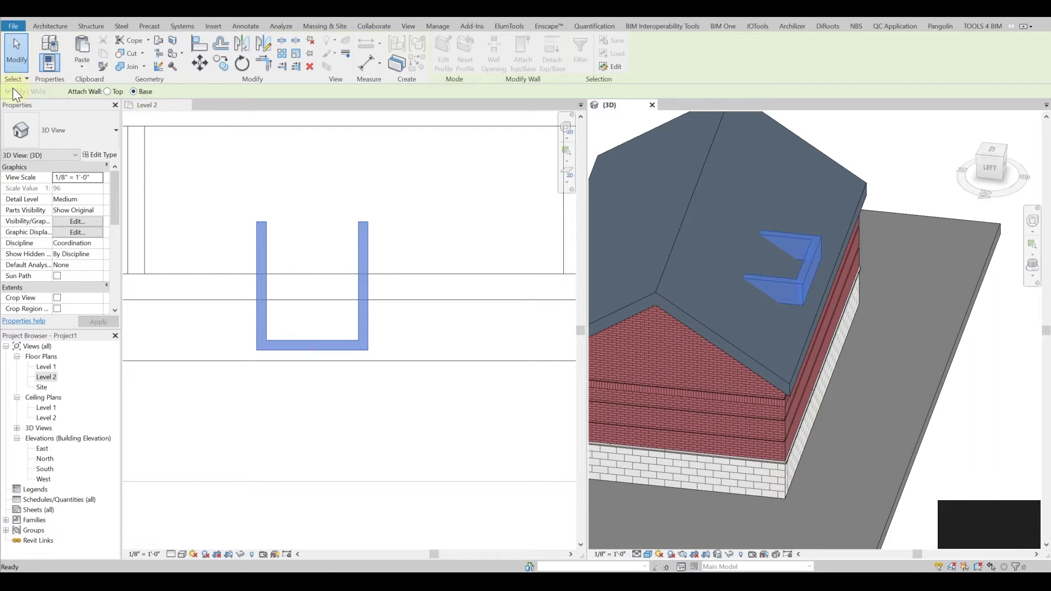
click(710, 327)
Examine from above and from the front how the dormer walls meet the main roof.
shift+middle_drag(806, 313, 700, 275)
scroll(751, 282, up, 3)
key(Escape)
key(Escape)
scroll(772, 288, down, 3)
click(769, 286)
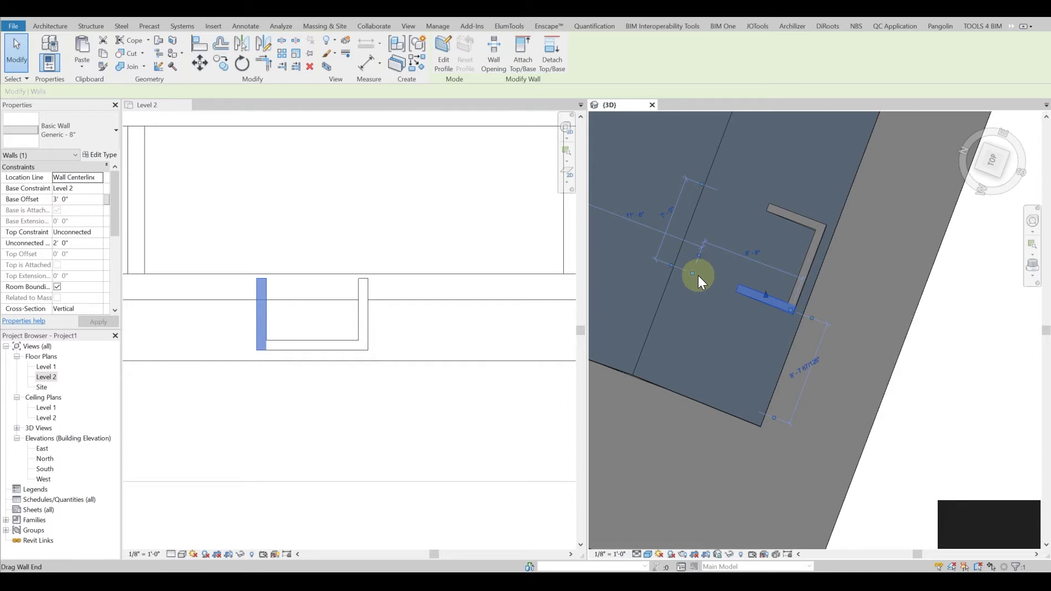
shift+middle_drag(692, 273, 625, 349)
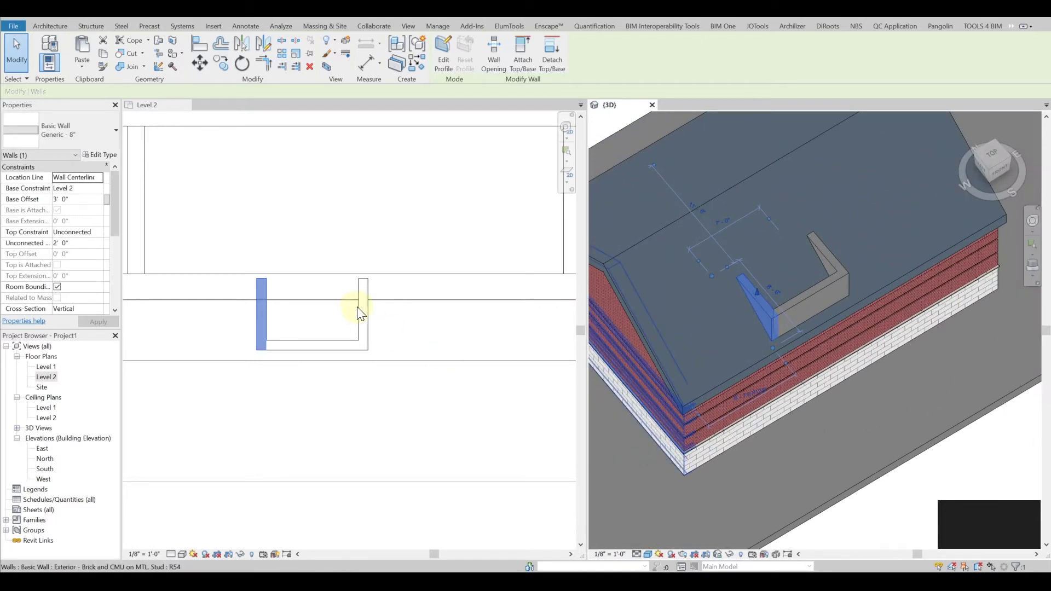
shift+middle_drag(810, 327, 758, 312)
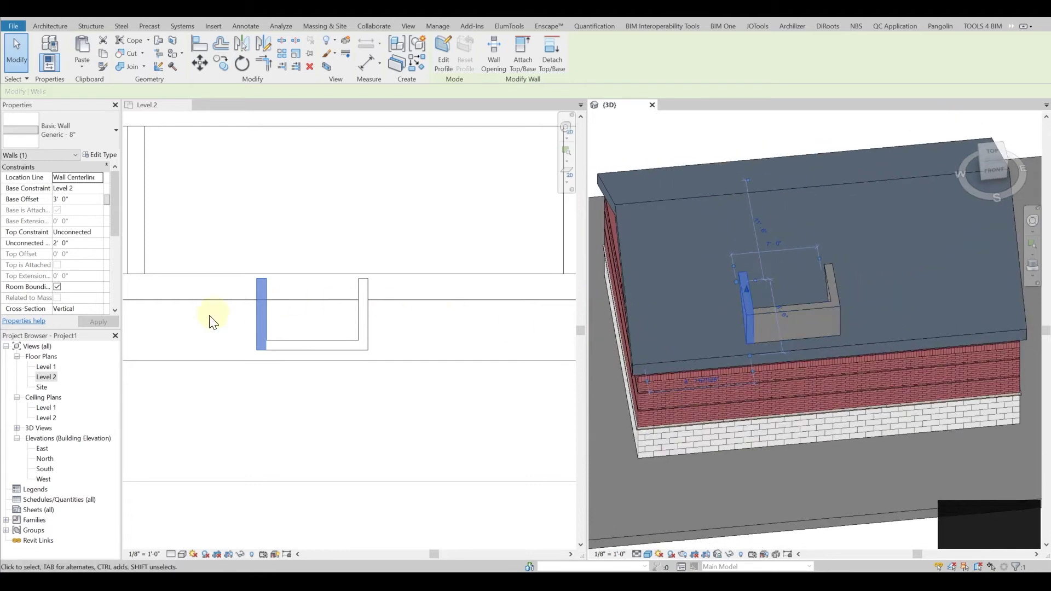
Start a footprint roof on Level 2 with a rectangular boundary offset 6" outside the dormer walls.
double_click(52, 375)
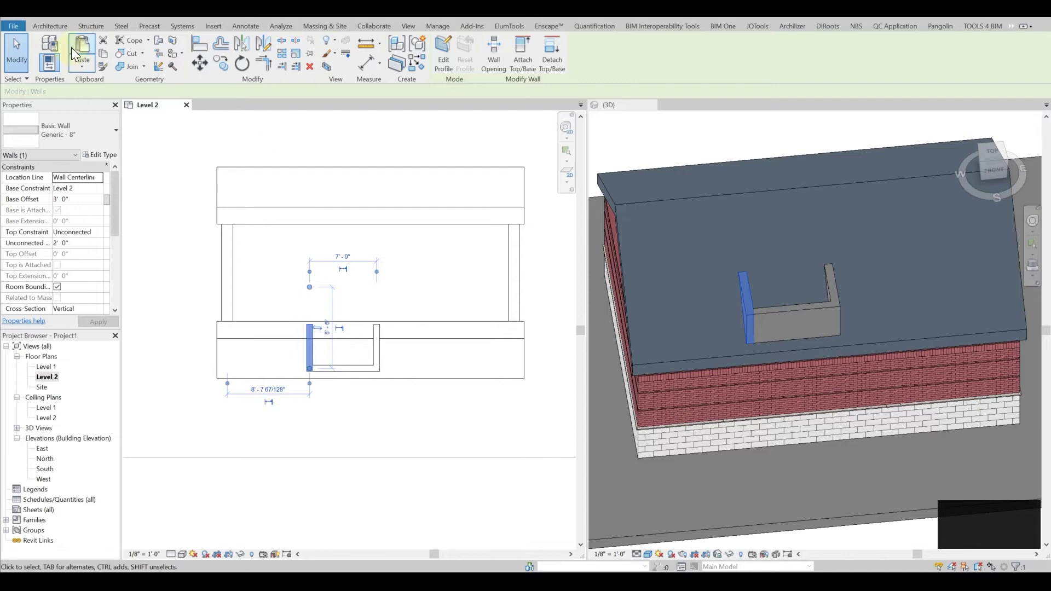
click(63, 28)
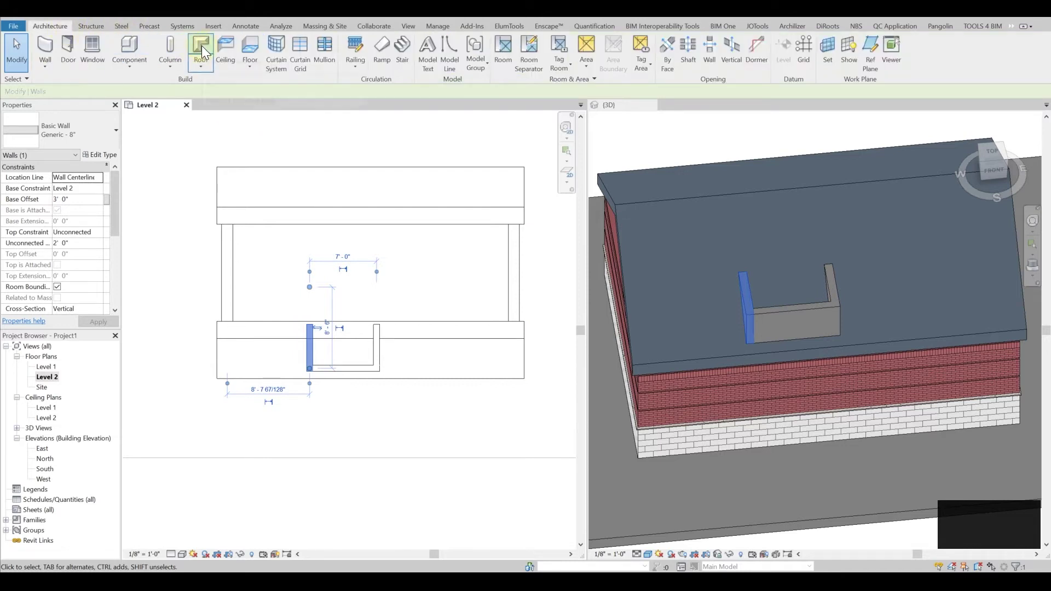
click(202, 44)
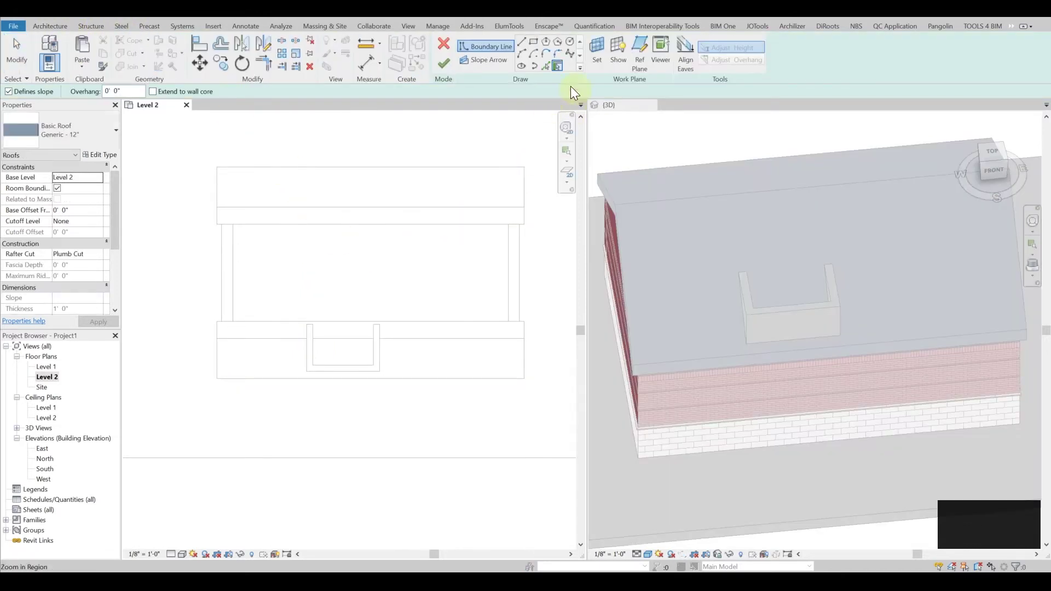
click(533, 42)
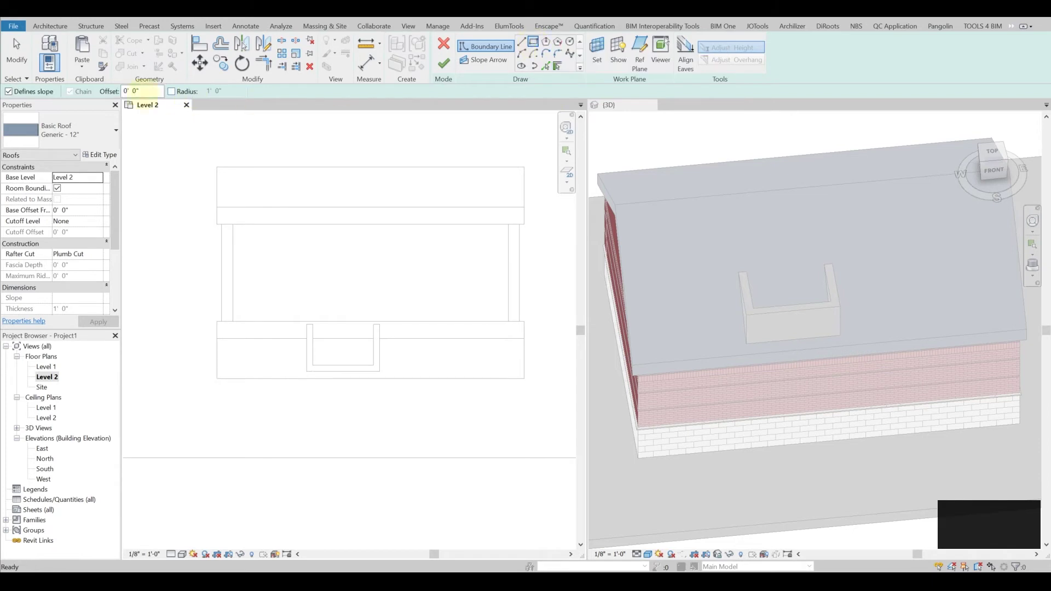
text(6)
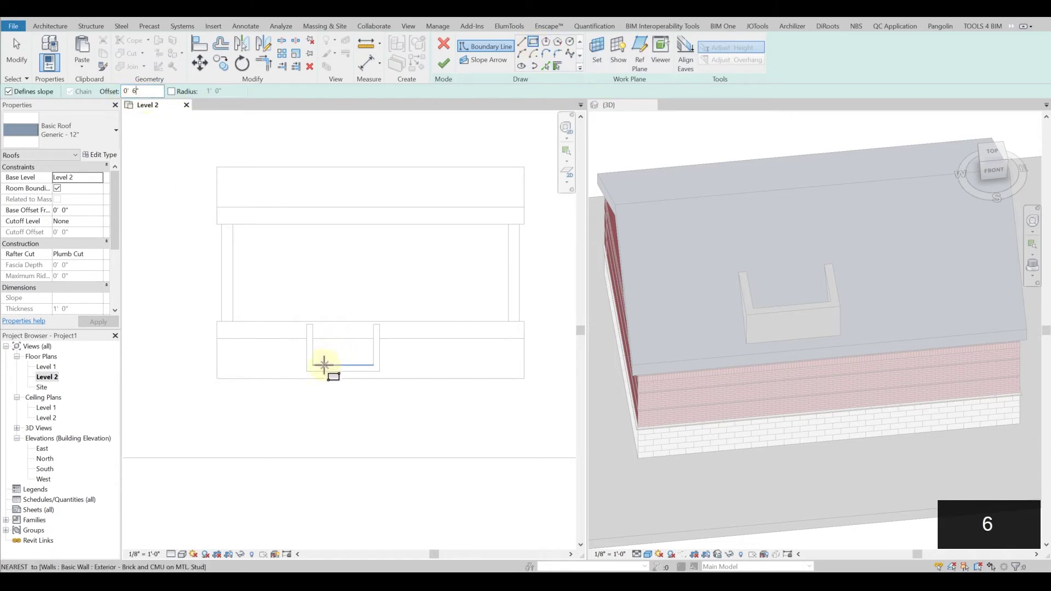
click(306, 371)
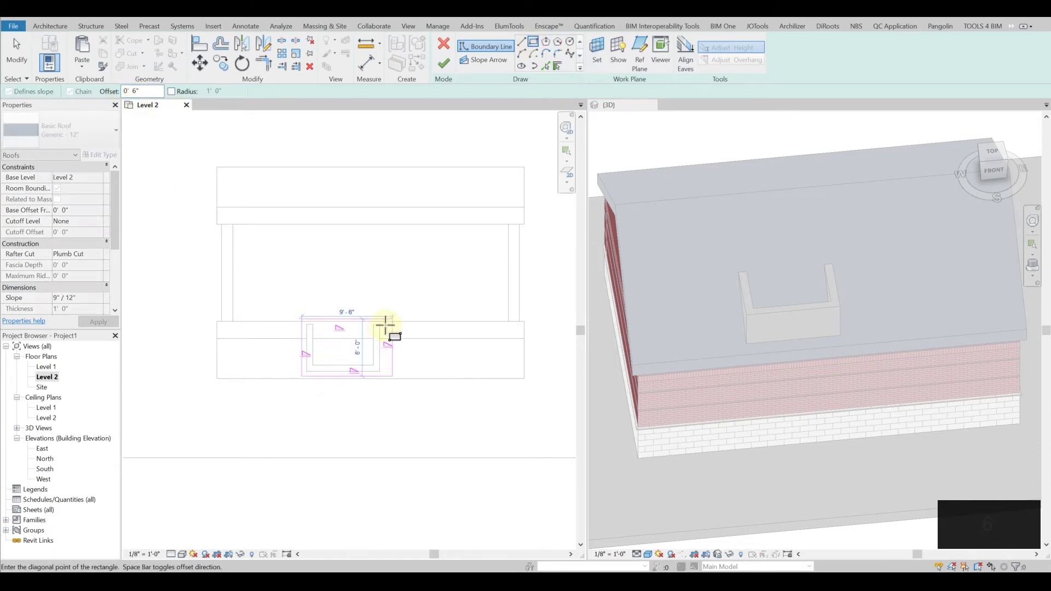
click(380, 324)
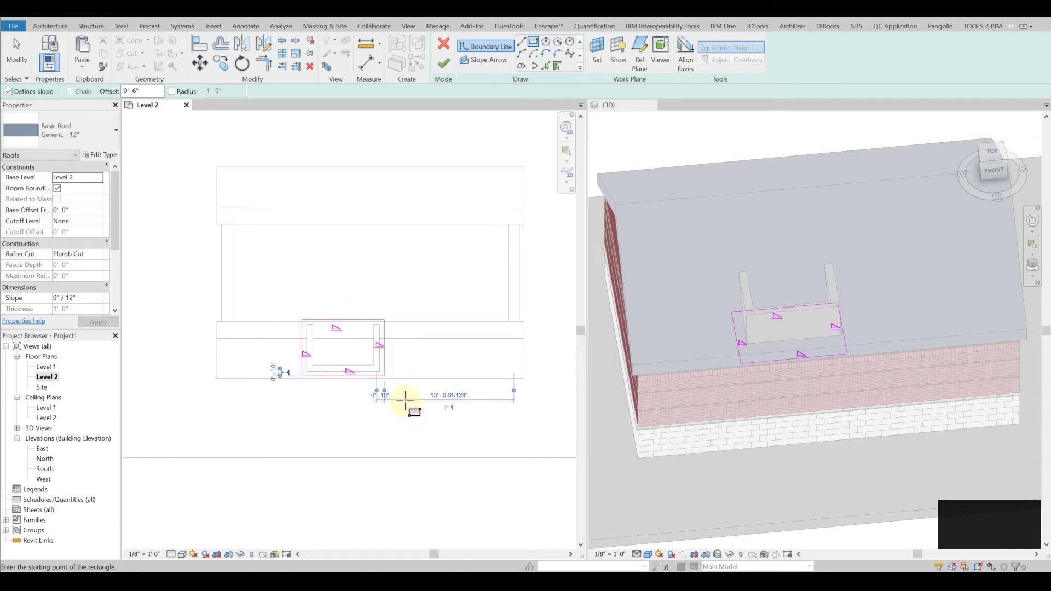
key(Escape)
key(Escape)
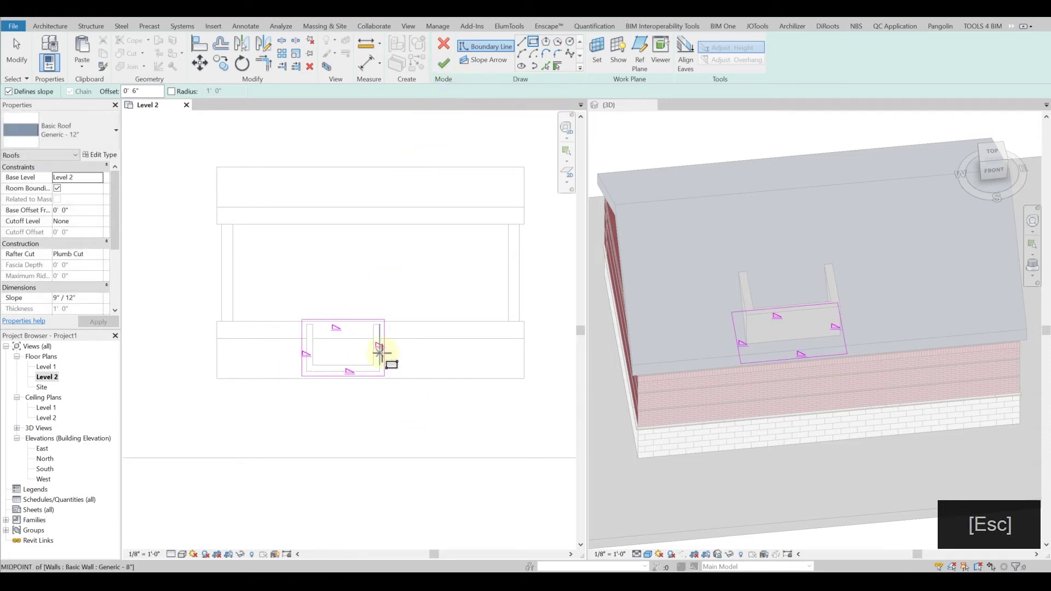
Remove the slope from the dormer roof's front and back edges and finish the roof without attaching the highlighted walls.
drag(342, 302, 341, 295)
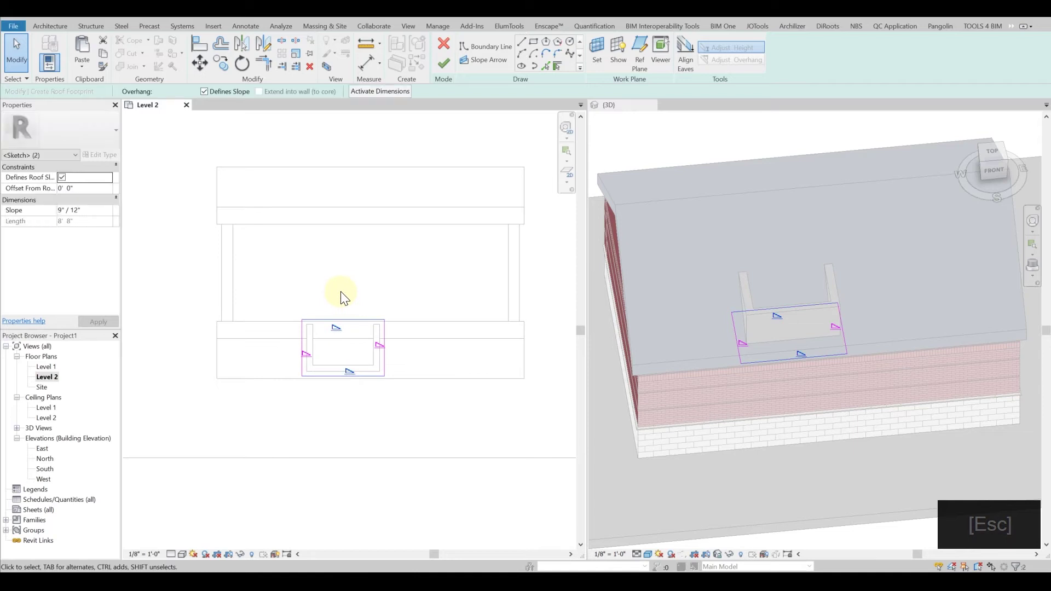
click(211, 91)
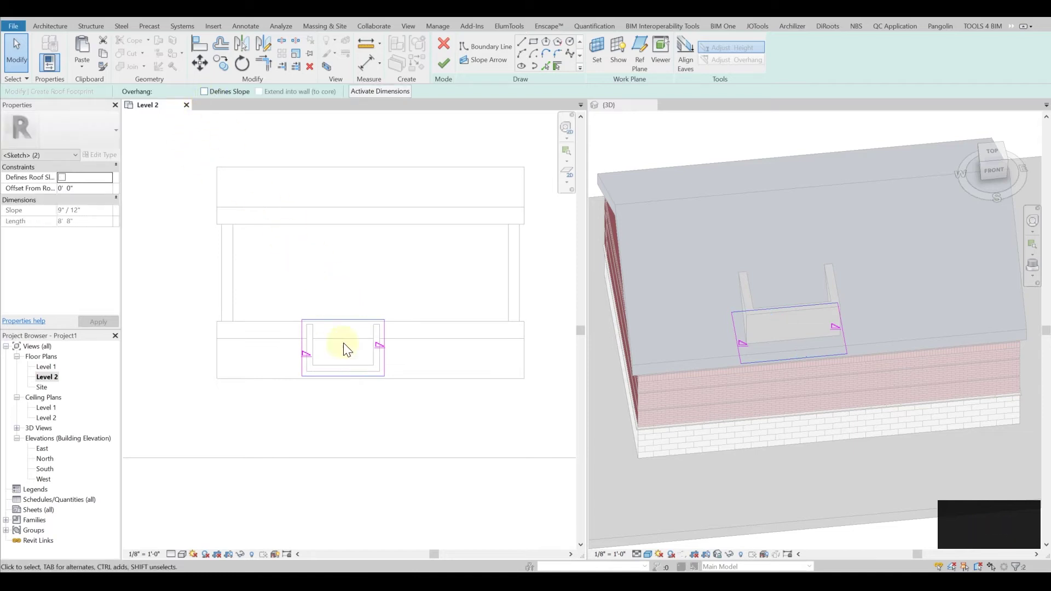
click(445, 65)
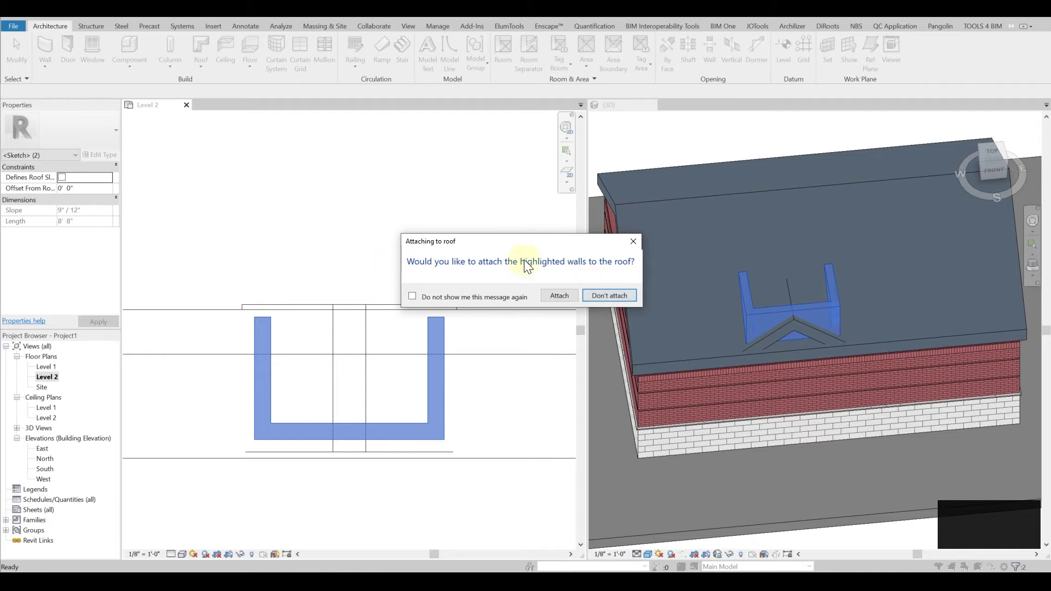
click(617, 294)
shift+middle_drag(824, 380, 817, 315)
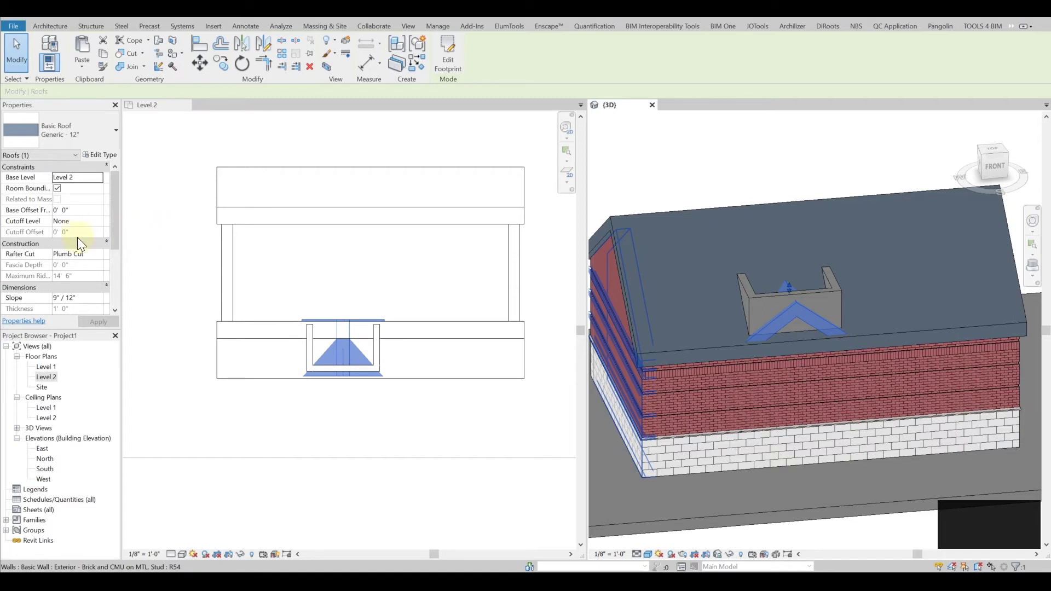
Set the dormer roof's base offset from Level 2 to 4' 0".
click(82, 210)
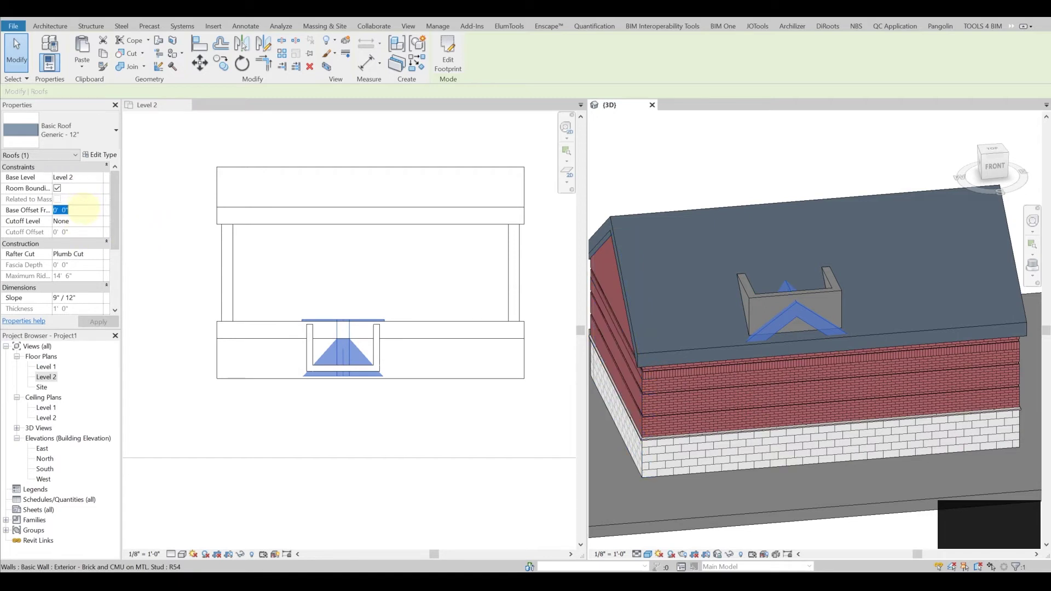
key(Return)
shift+middle_drag(838, 347, 827, 317)
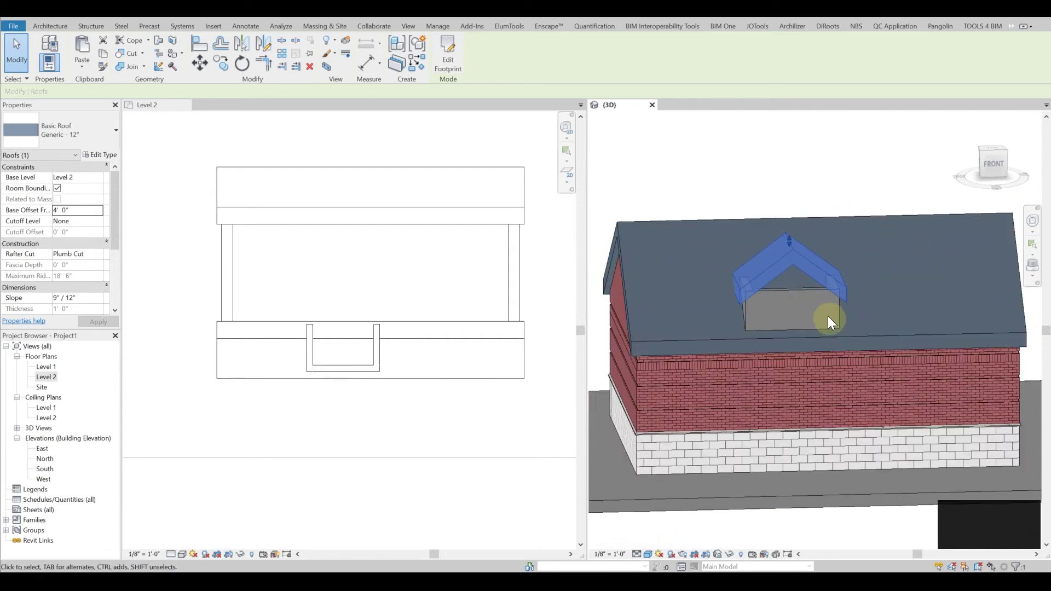
Attach the tops of the three dormer walls to the dormer roof.
click(801, 293)
ctrl+click(743, 311)
shift+middle_drag(829, 312, 800, 313)
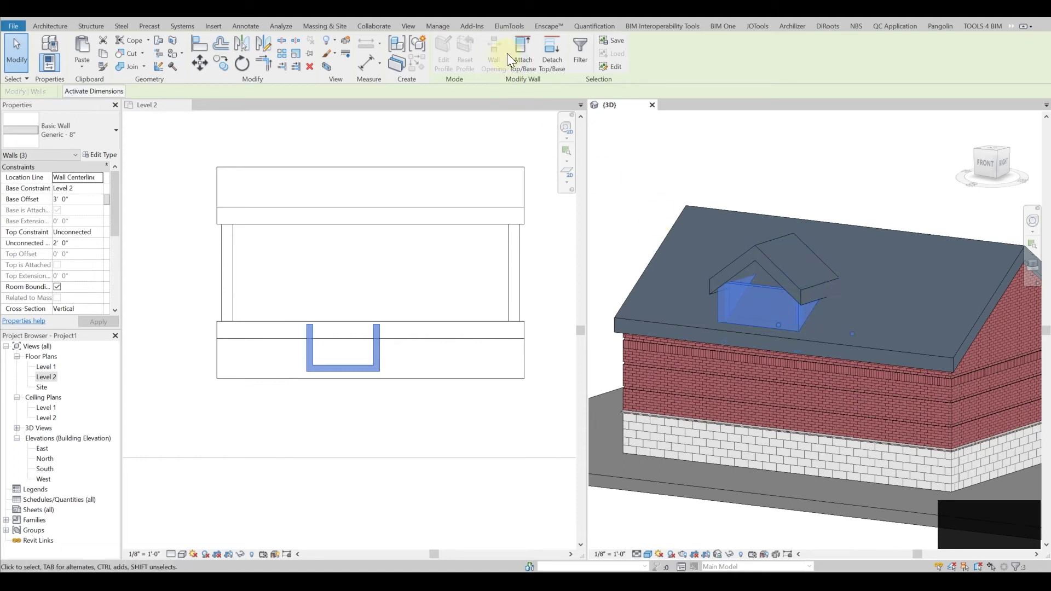
click(523, 56)
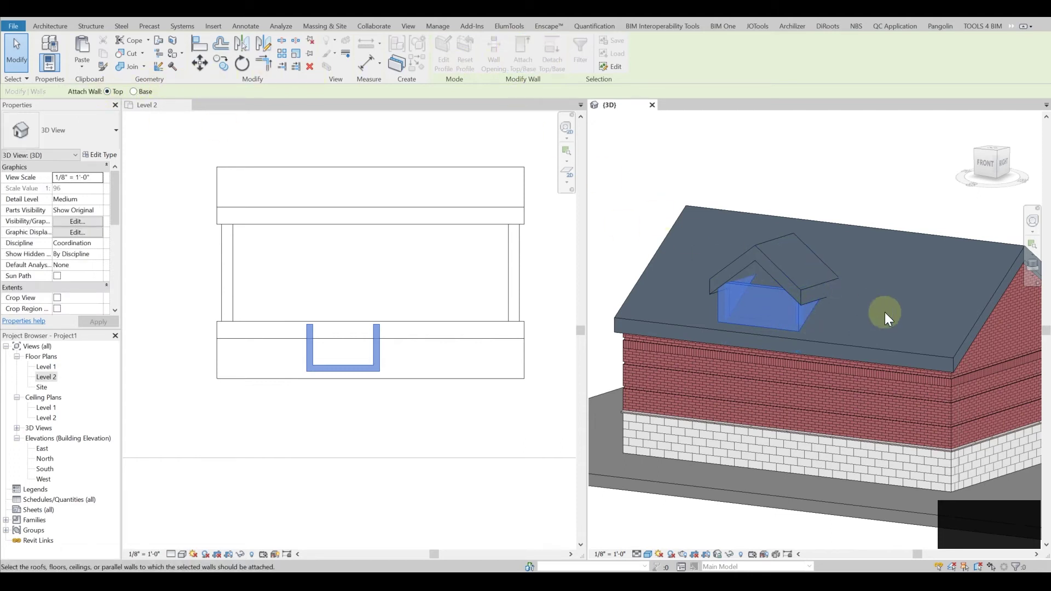
click(795, 281)
shift+middle_drag(873, 342, 967, 356)
shift+middle_drag(763, 256, 723, 274)
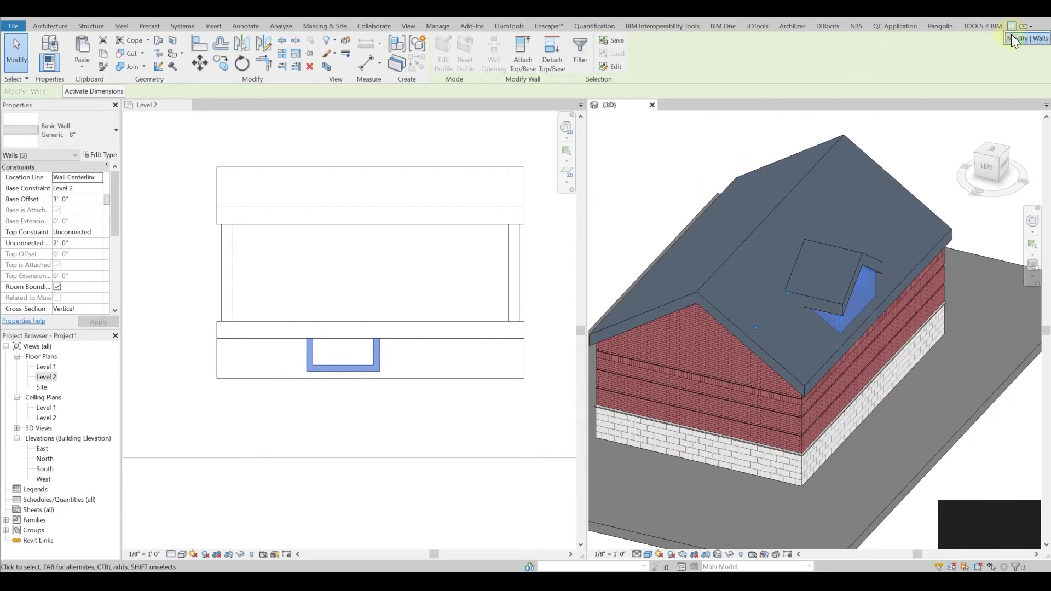
Join the dormer roof's back edge to the sloped face of the main gable roof.
click(157, 42)
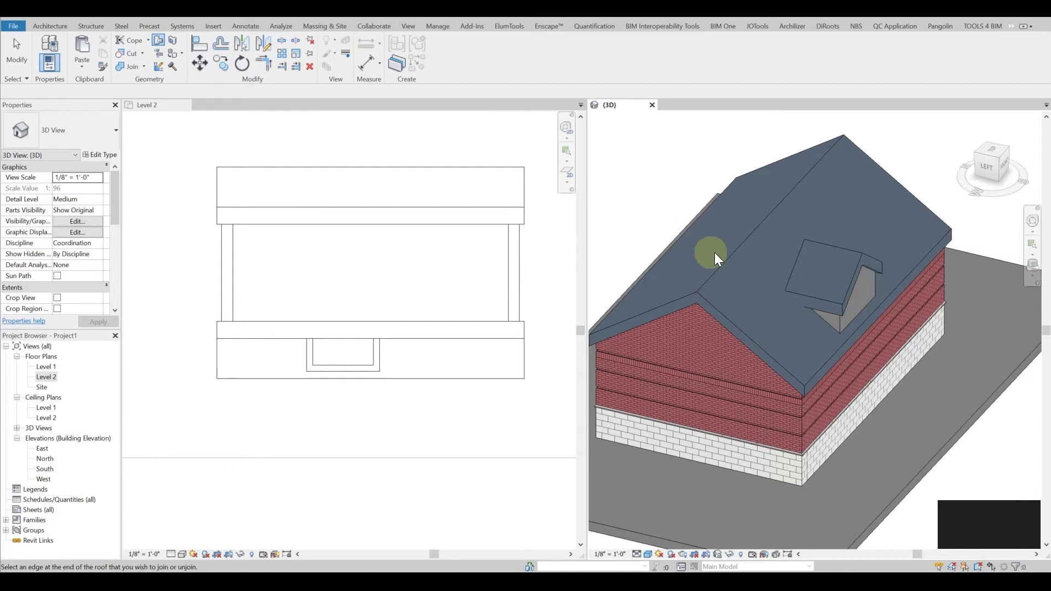
click(801, 255)
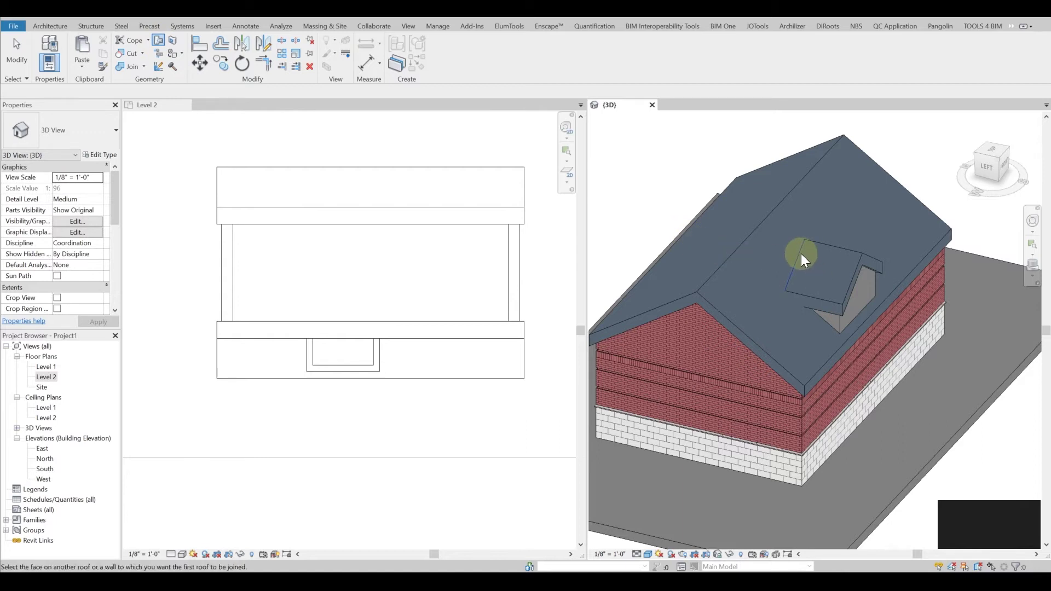
click(860, 183)
shift+middle_drag(859, 238, 774, 234)
scroll(799, 246, up, 4)
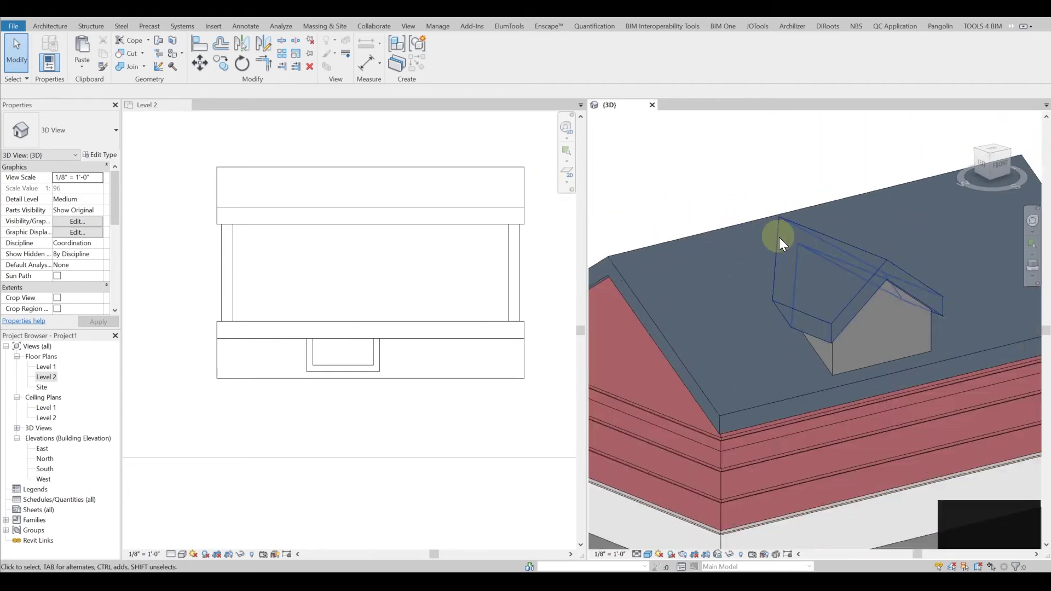
scroll(824, 258, down, 2)
shift+middle_drag(823, 258, 806, 290)
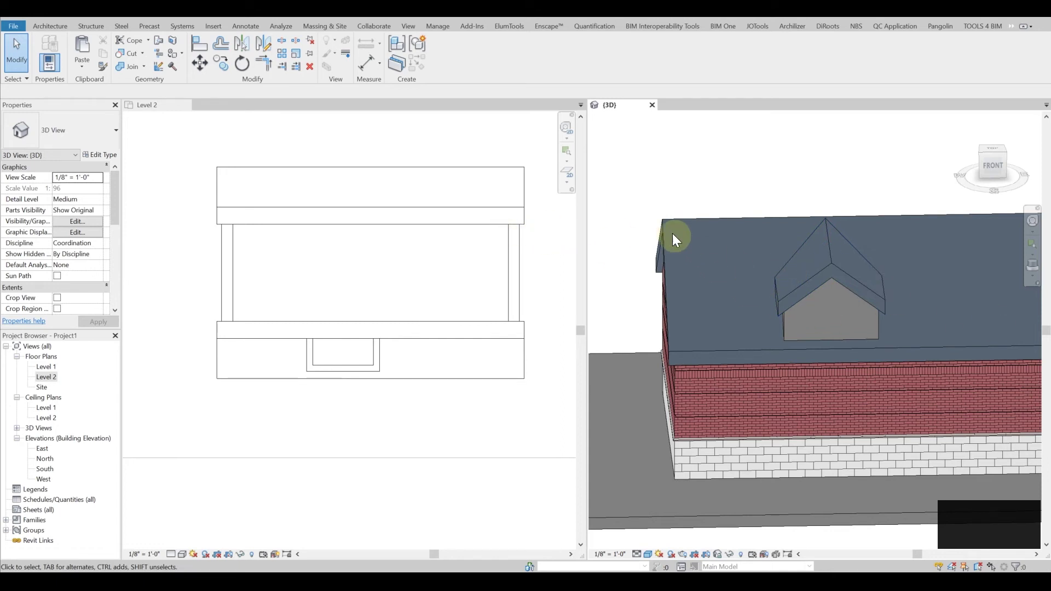
shift+middle_drag(688, 219, 710, 316)
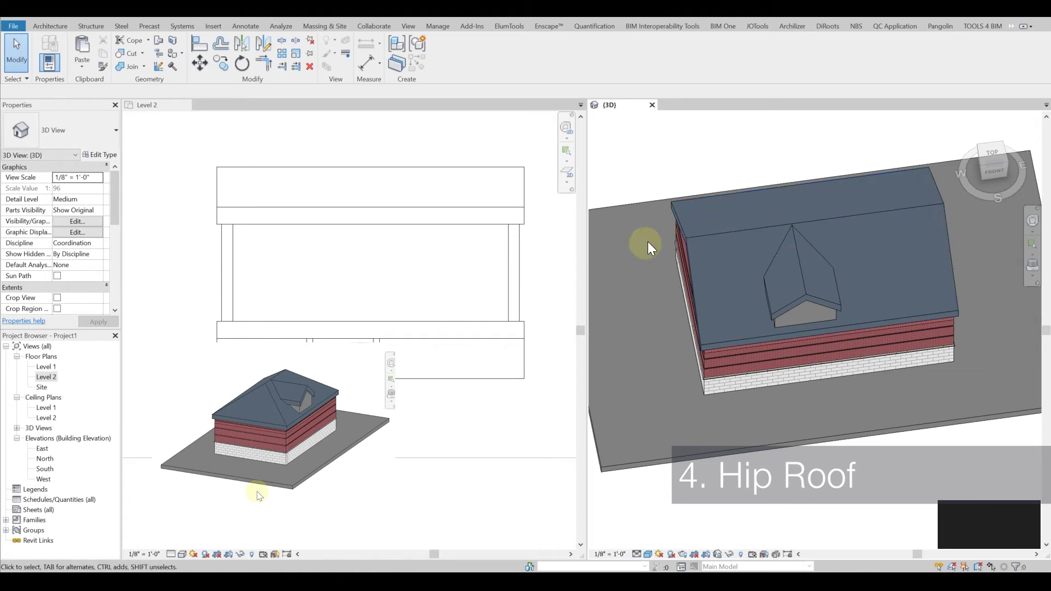
Edit the main roof's footprint so both gable-end edges also define slope, turning the gable into a hip roof.
click(743, 236)
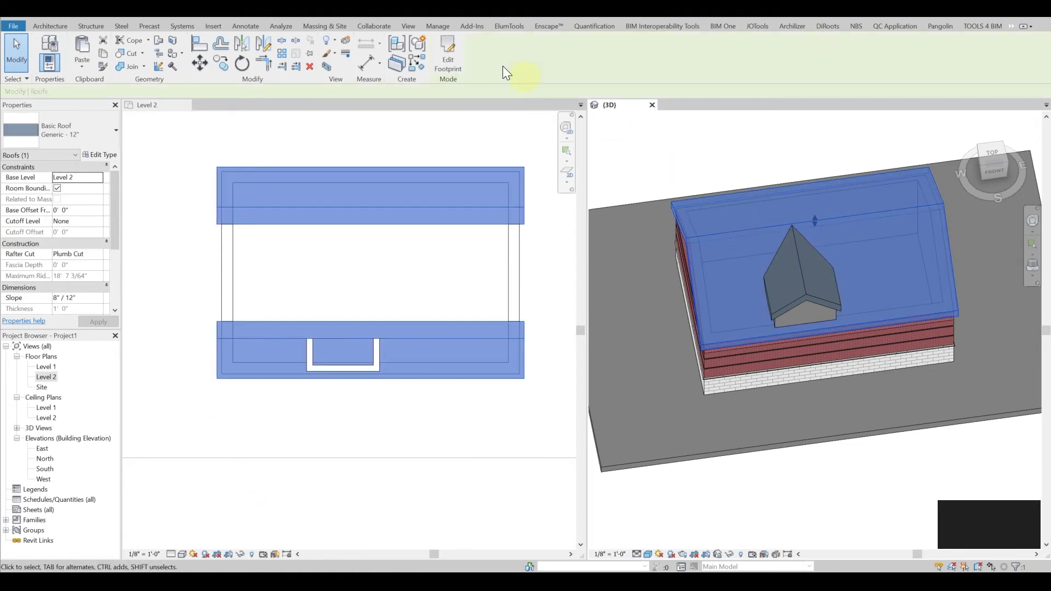
click(444, 52)
mouse_move(904, 254)
shift+middle_down()
mouse_move(888, 292)
mouse_move(1006, 304)
shift+middle_up()
drag(1006, 302, 944, 290)
drag(741, 254, 741, 255)
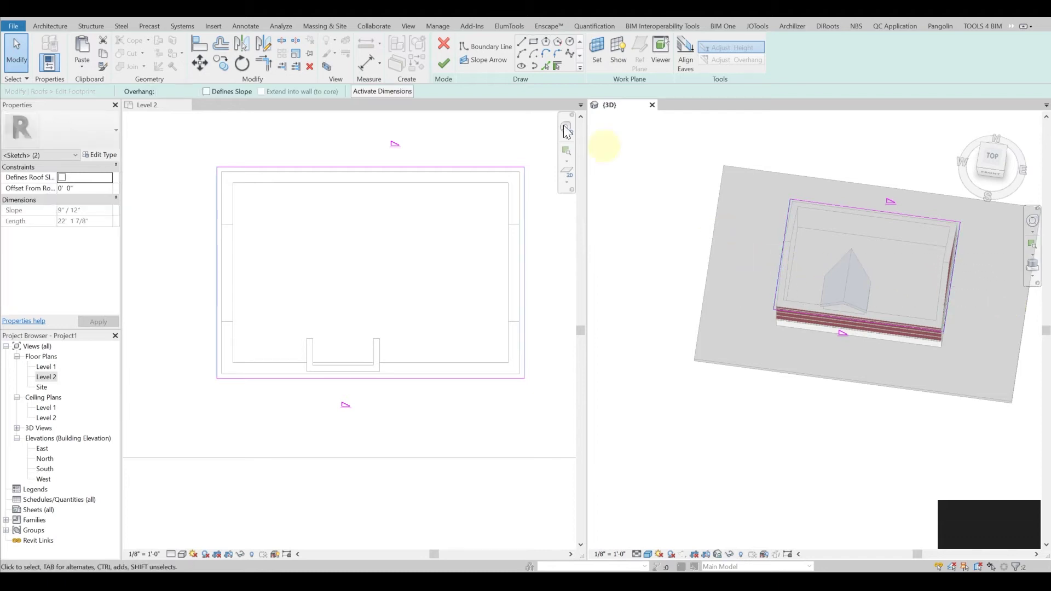
click(207, 92)
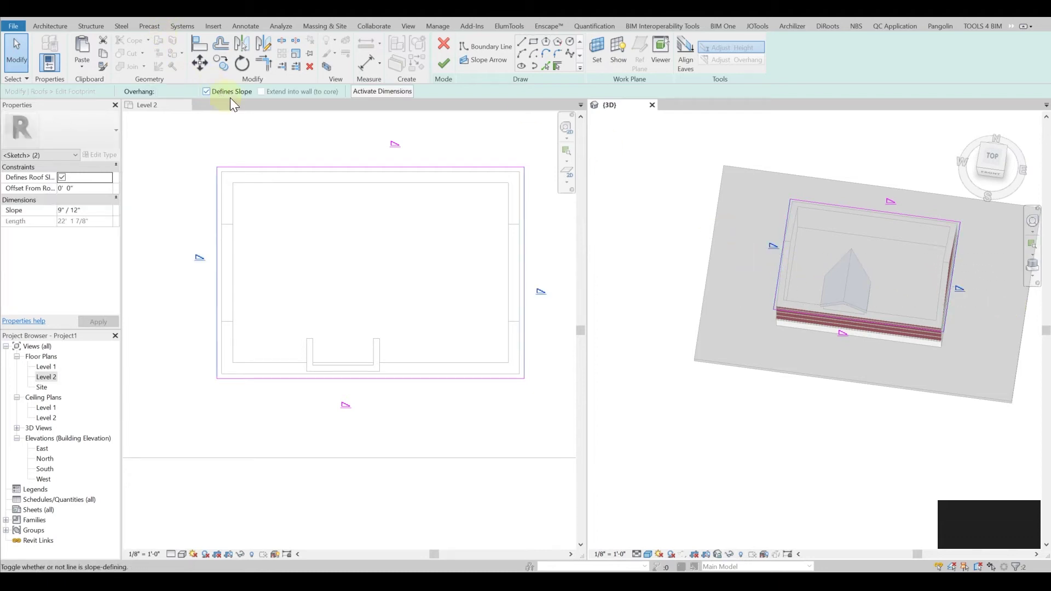
shift+middle_drag(733, 220, 761, 219)
click(445, 63)
shift+middle_drag(790, 252, 804, 380)
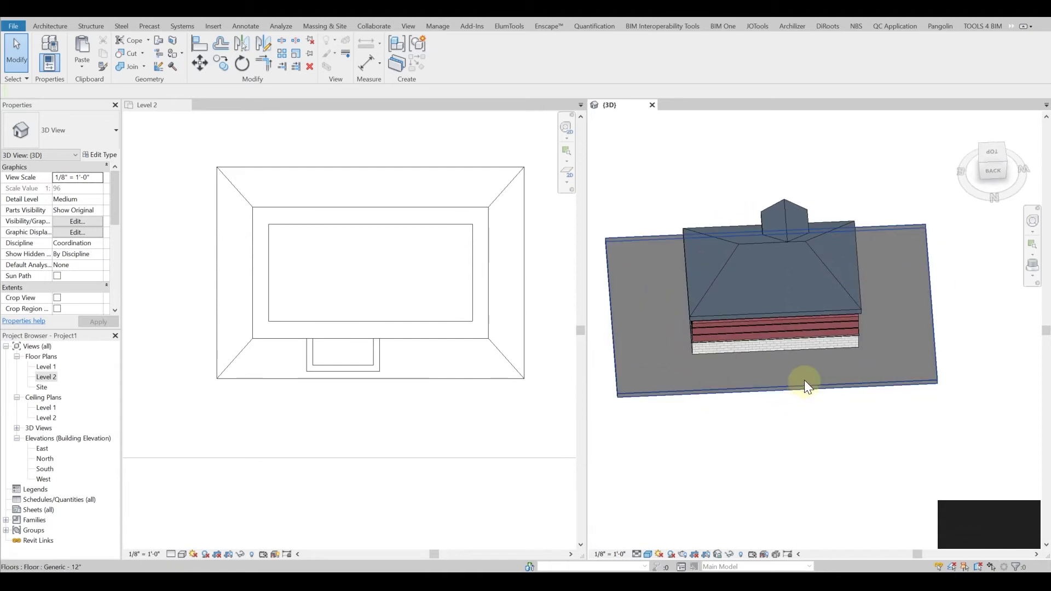
Draw three Exterior - Brick and CMU walls from Level 1 up to Level 2, forming a rectangular extension behind the building.
click(780, 346)
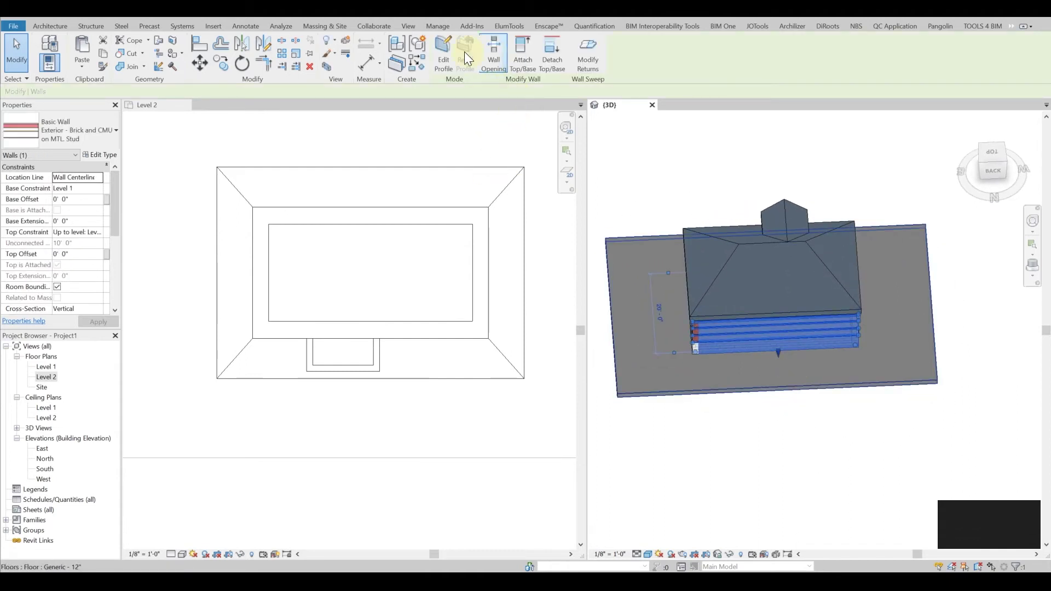
click(417, 63)
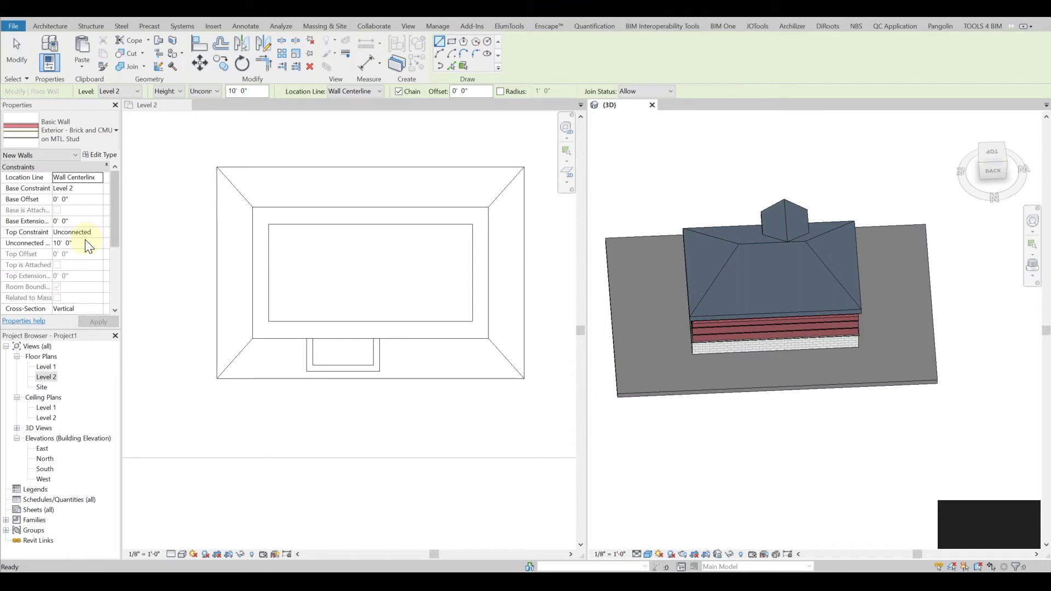
click(98, 188)
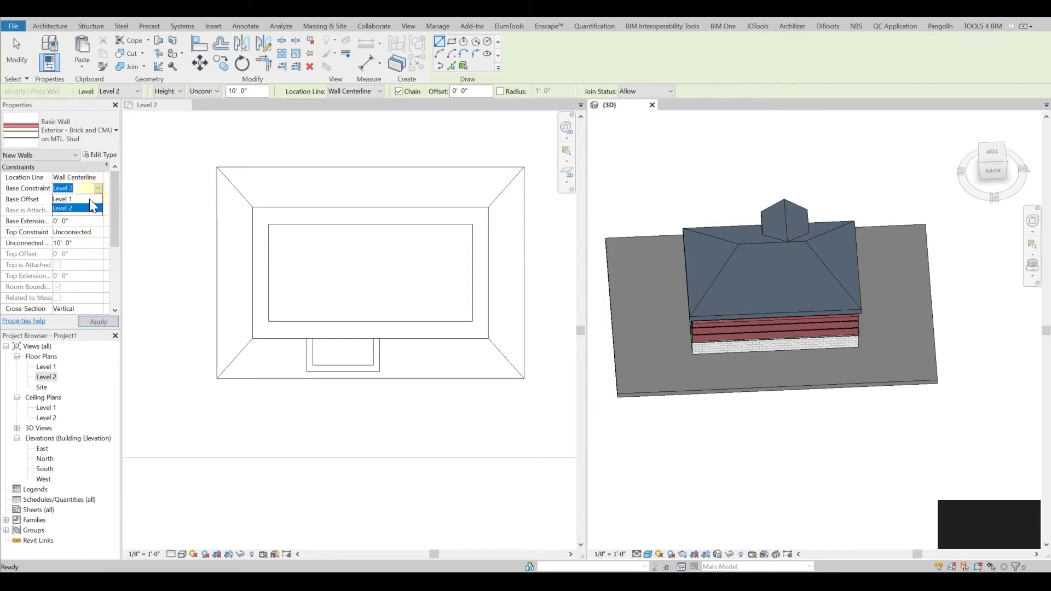
click(97, 232)
click(98, 232)
click(90, 265)
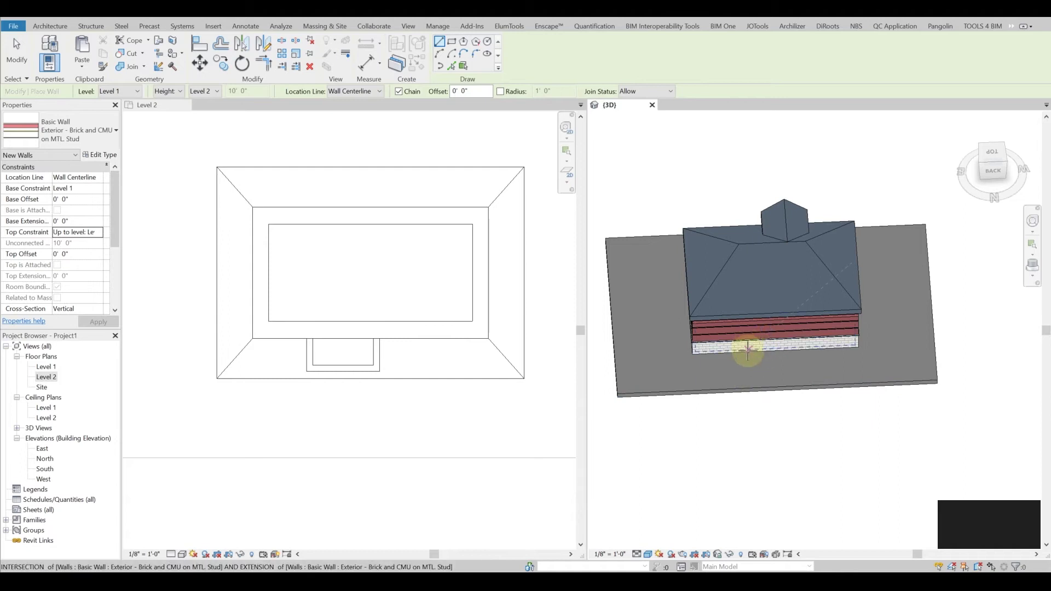
click(748, 353)
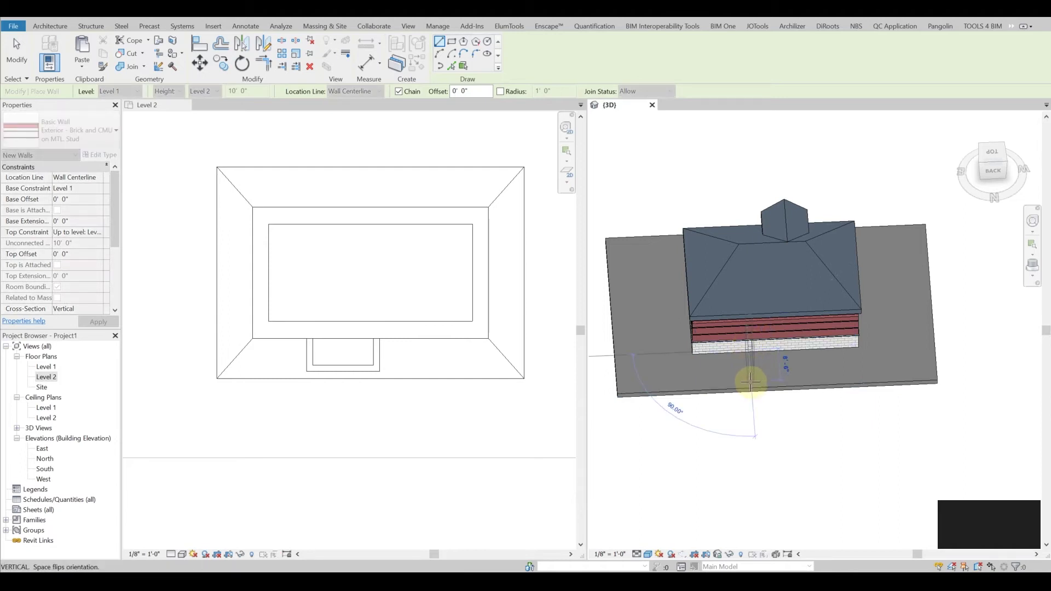
click(750, 378)
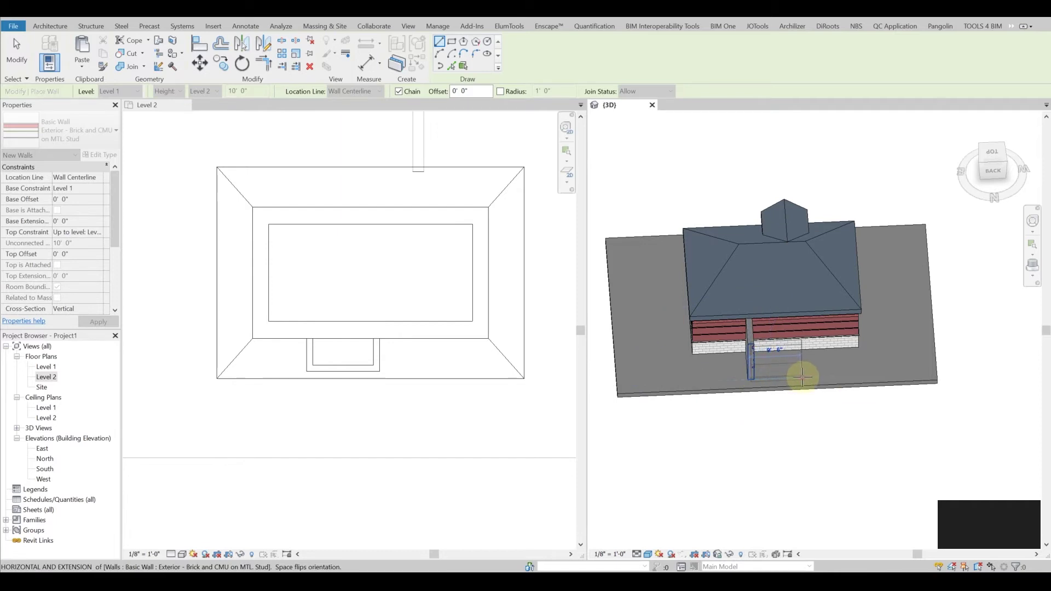
click(803, 377)
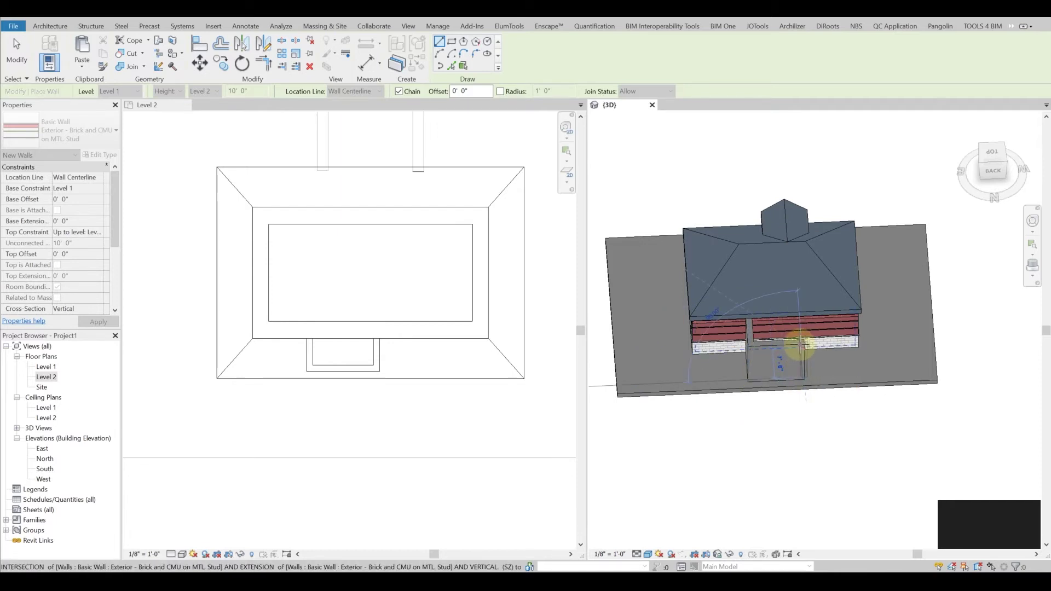
key(Escape)
key(Escape)
Reopen the hip roof's footprint and add a slope-defining rectangle around the rear extension walls with a 6" offset.
shift+middle_drag(788, 360, 853, 300)
scroll(843, 263, up, 3)
click(836, 238)
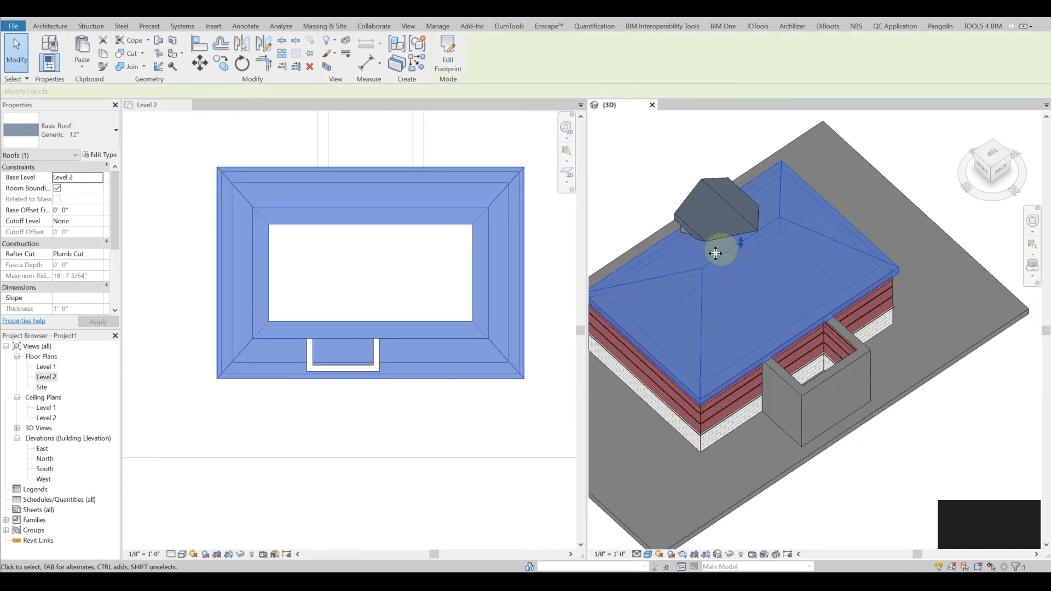
click(447, 50)
scroll(343, 254, up, 6)
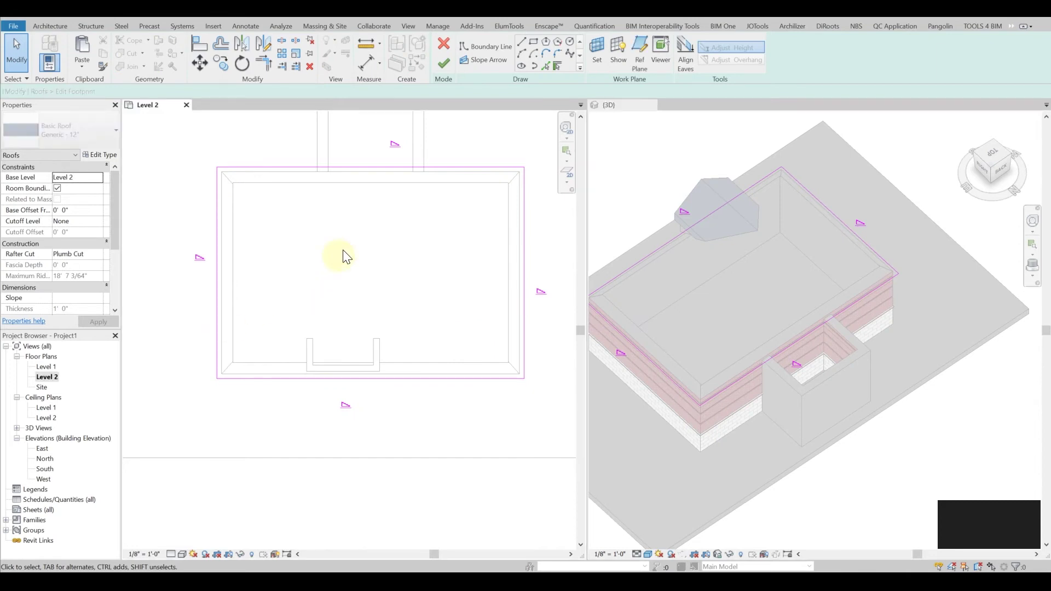
click(533, 42)
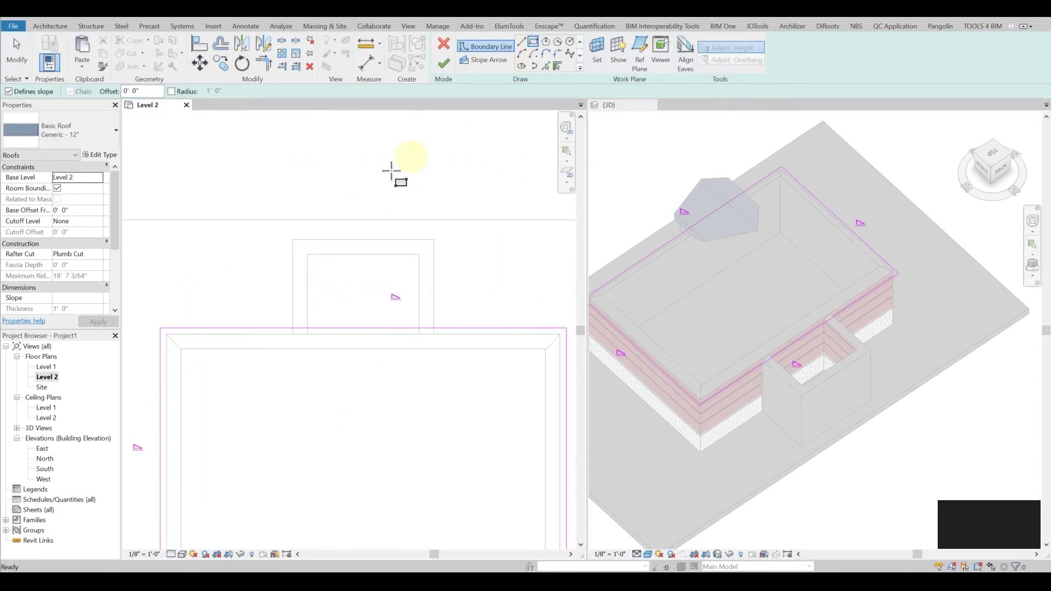
text(6)
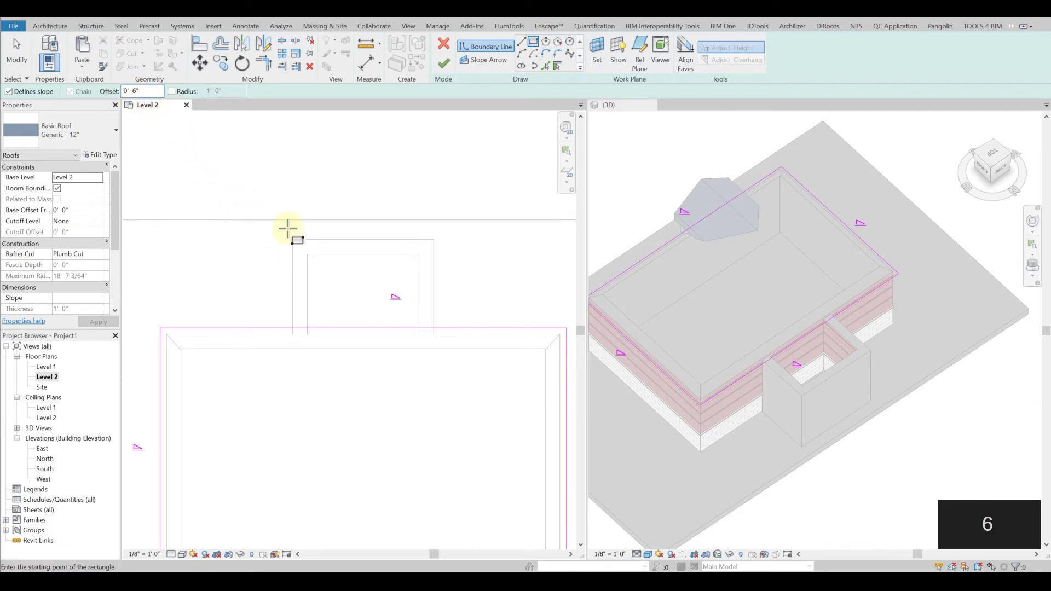
click(290, 236)
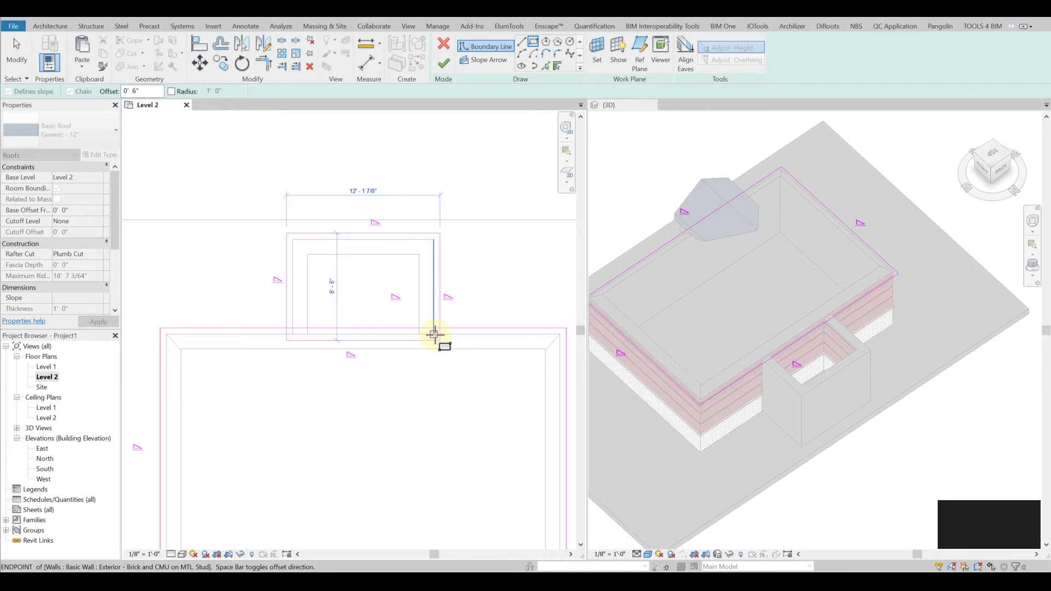
click(436, 334)
key(Escape)
key(Escape)
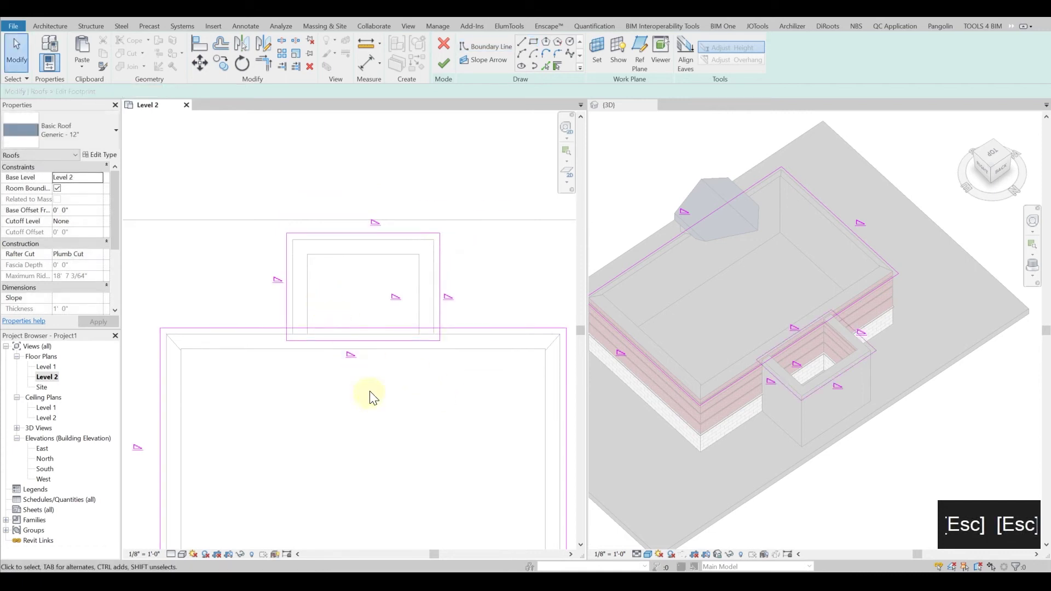
Delete the rectangle's edge inside the building and split the main roof's rear boundary line between the extension walls.
click(372, 340)
key(Delete)
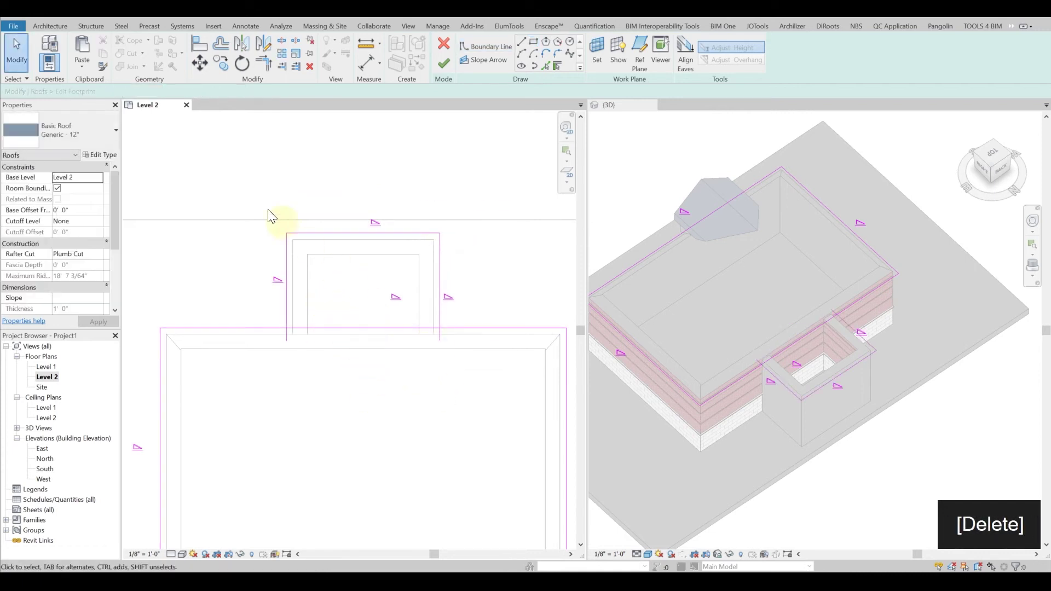
click(283, 64)
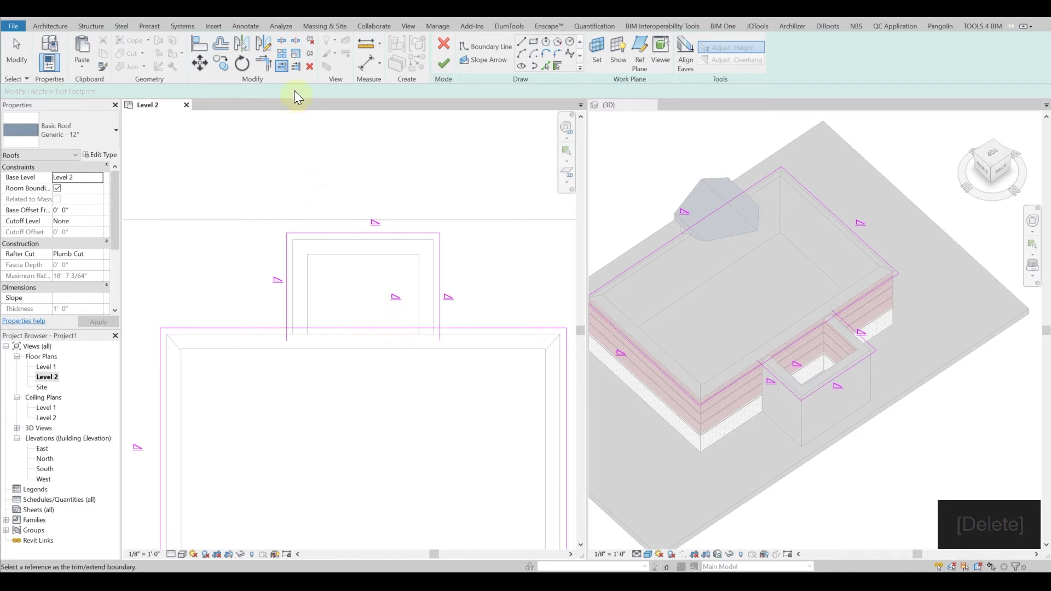
click(282, 41)
click(365, 327)
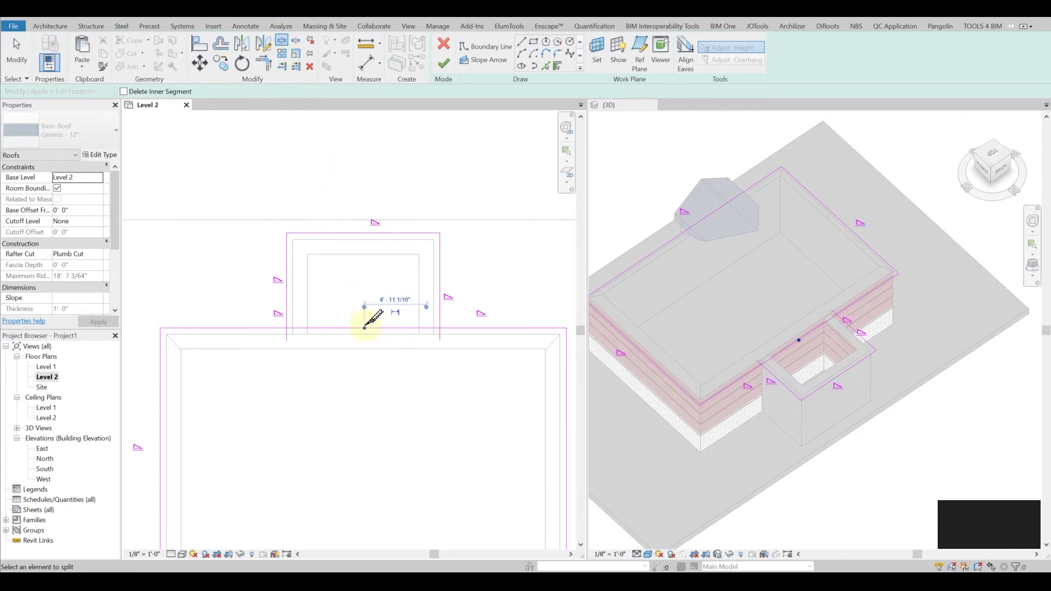
Trim both corners where the extension outline meets the rear boundary into one continuous loop and finish the roof.
middle_drag(469, 301, 481, 294)
key(Escape)
click(461, 322)
key(r)
click(465, 322)
click(453, 309)
click(299, 313)
click(293, 323)
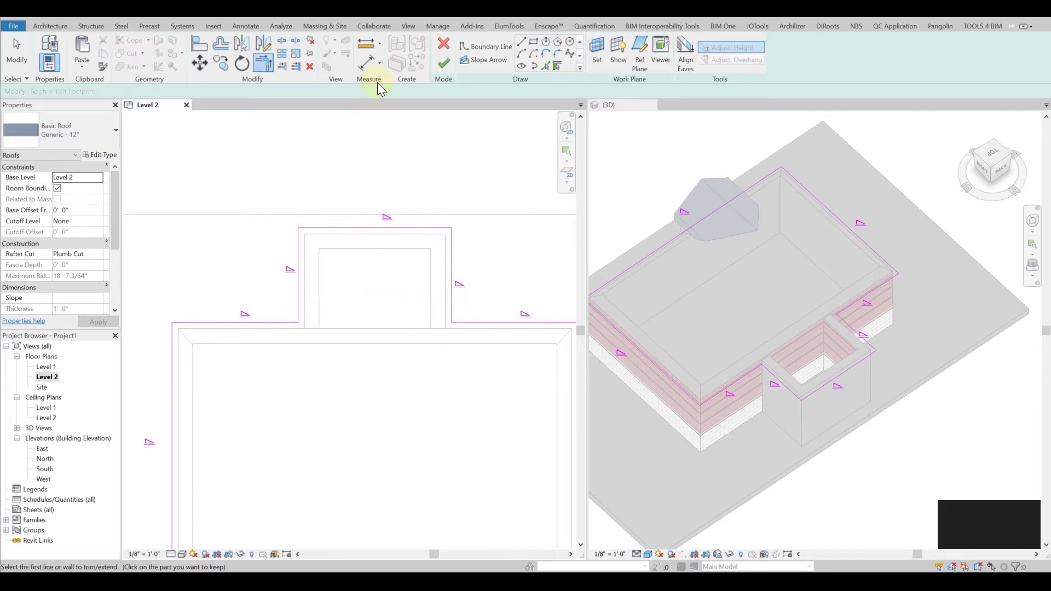
click(445, 64)
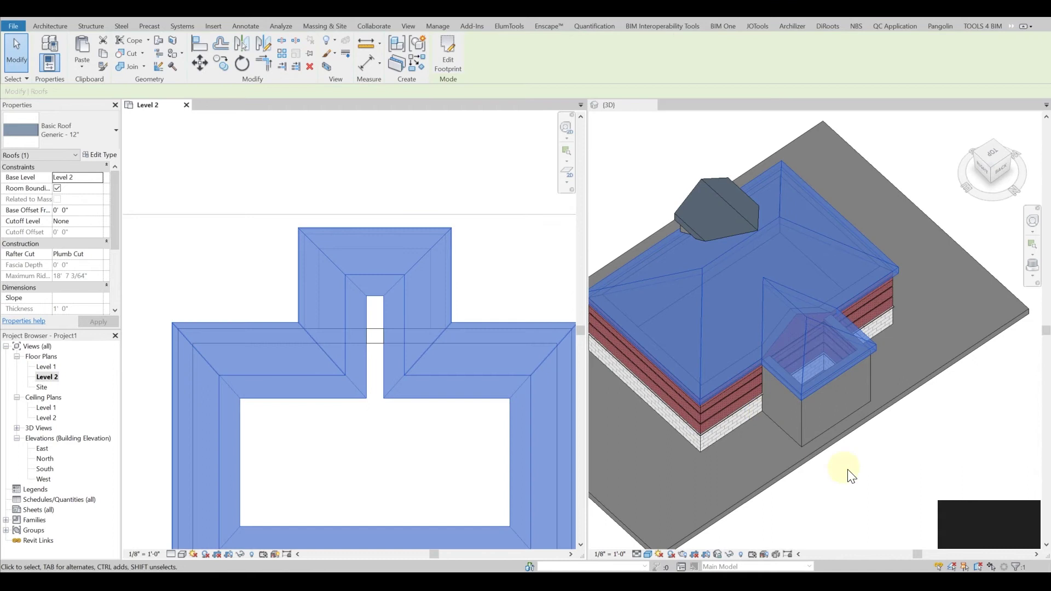
click(876, 481)
Raise the rear wing's roof ridge with its shape handle until it meets the main hip roof's ridge.
shift+middle_drag(869, 481, 703, 266)
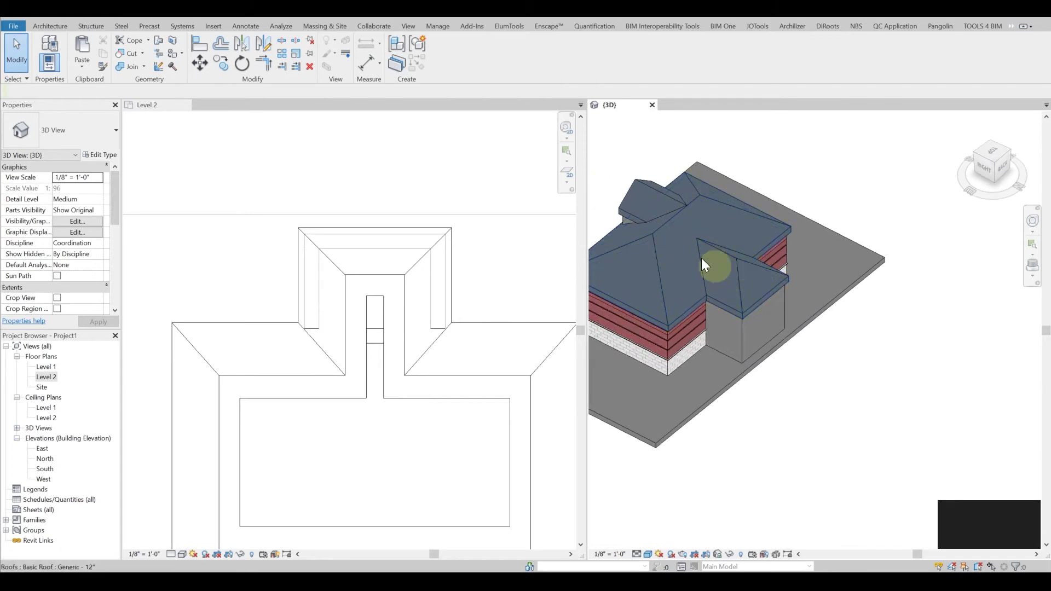
drag(727, 251, 716, 239)
shift+middle_drag(712, 274, 717, 262)
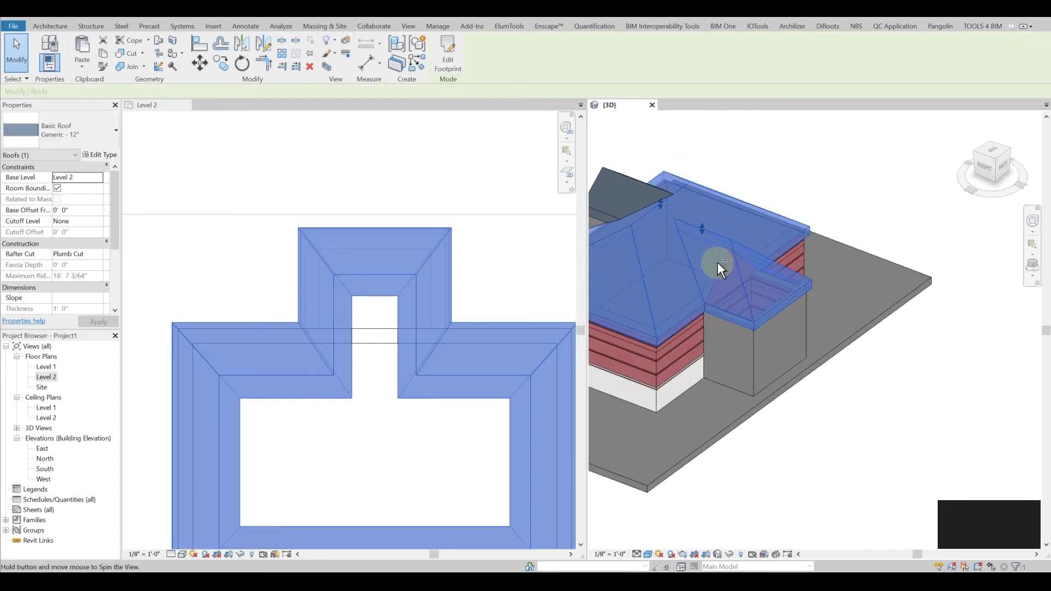
scroll(703, 218, up, 2)
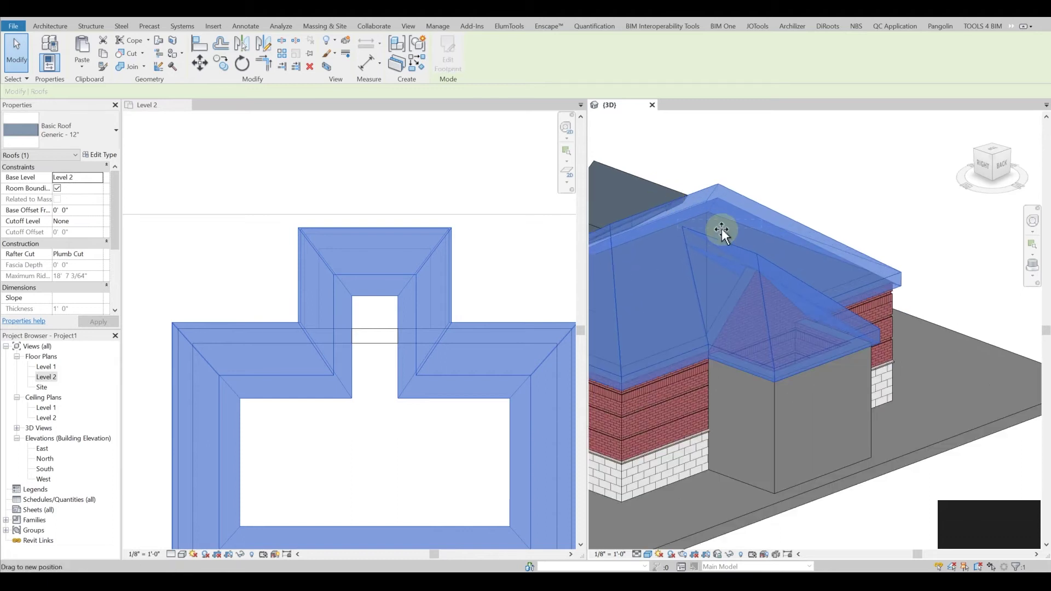
drag(722, 229, 721, 228)
scroll(704, 218, up, 1)
key(Escape)
middle_drag(756, 231, 867, 341)
scroll(826, 281, down, 1)
scroll(866, 341, down, 1)
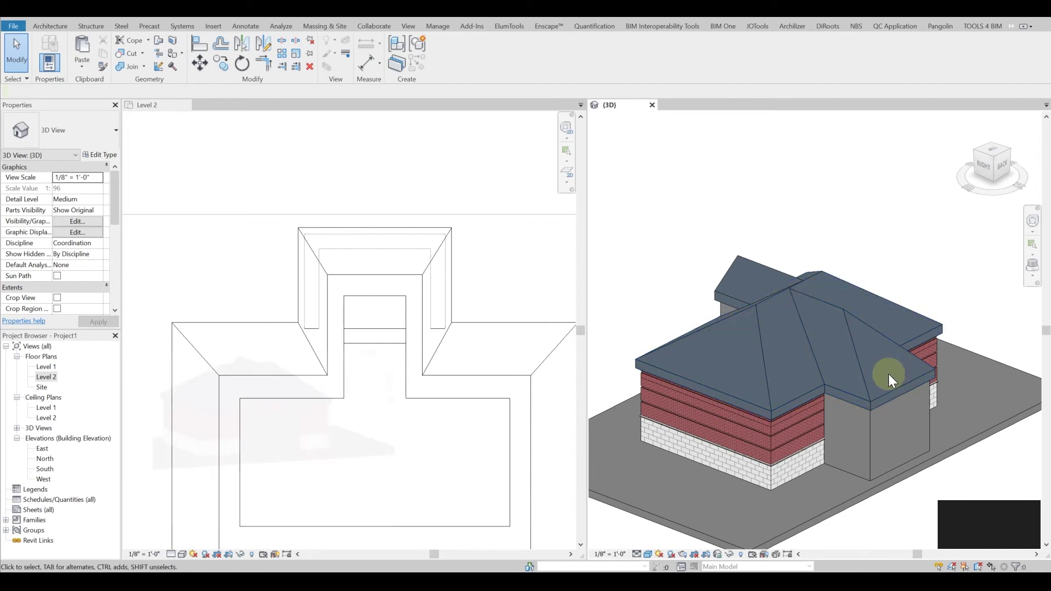
Split the wing's rear roof boundary line into three segments in the footprint and remove the slope from the two outer ones.
shift+middle_drag(898, 403, 822, 441)
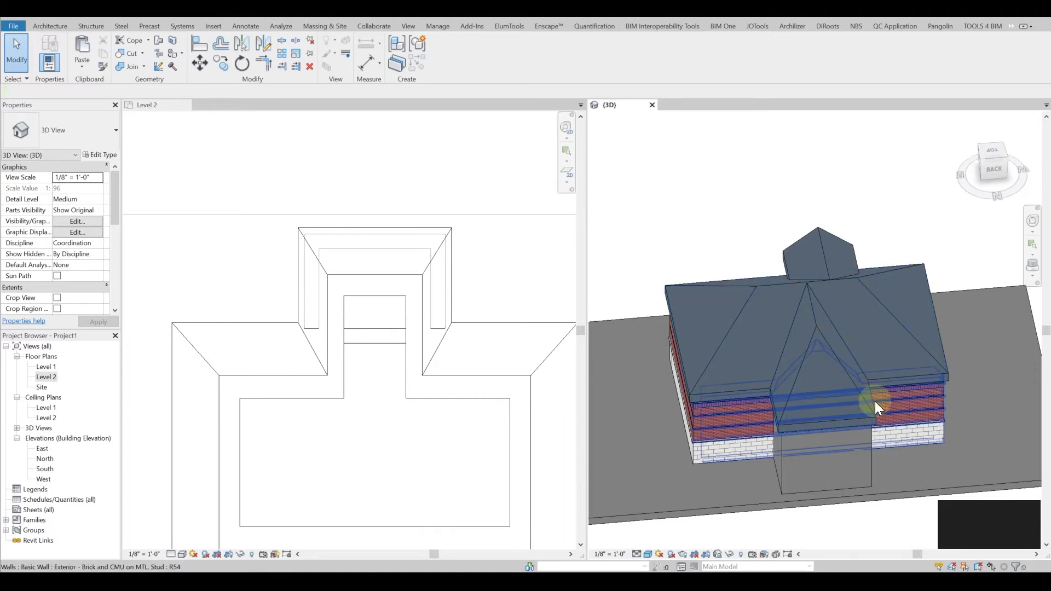
click(822, 420)
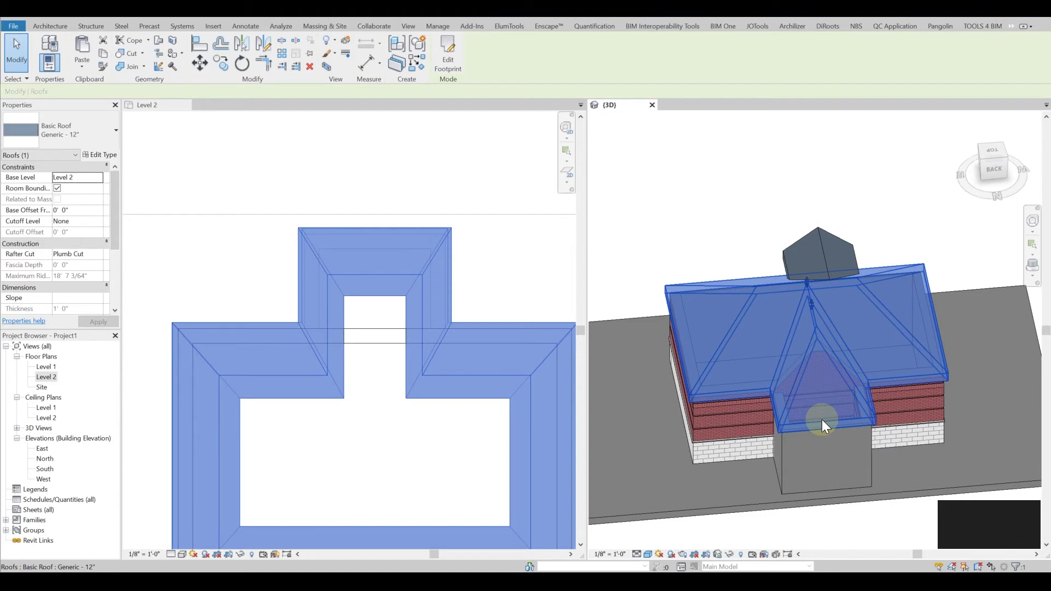
click(448, 50)
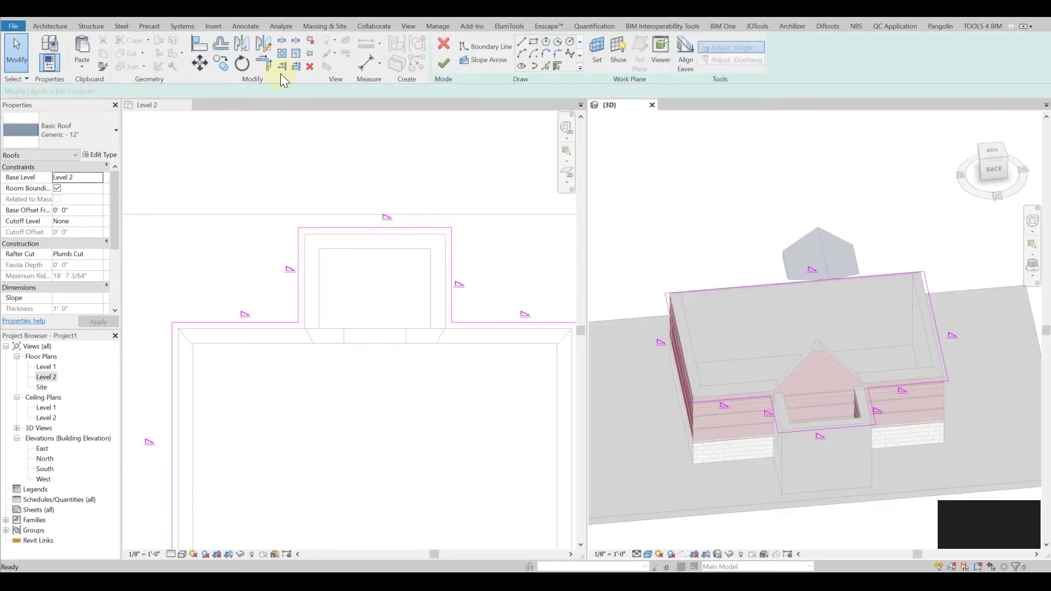
click(282, 41)
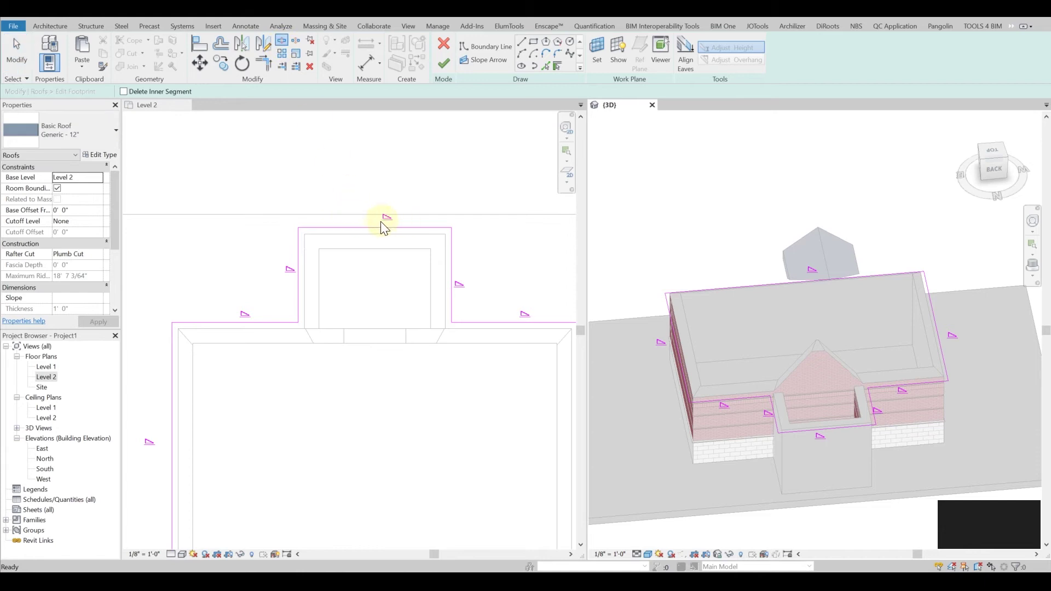
click(354, 217)
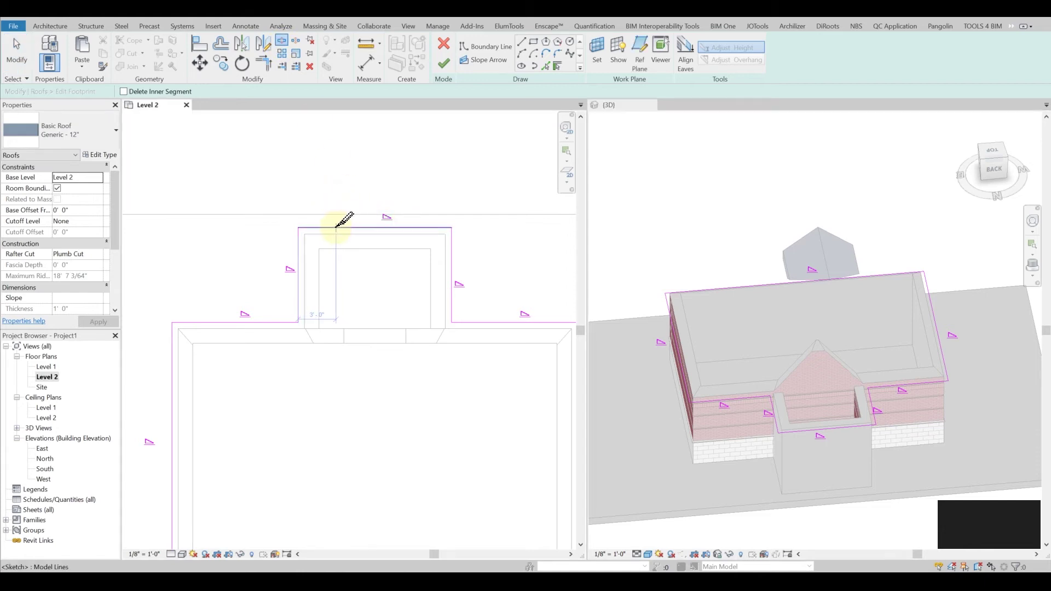
click(348, 226)
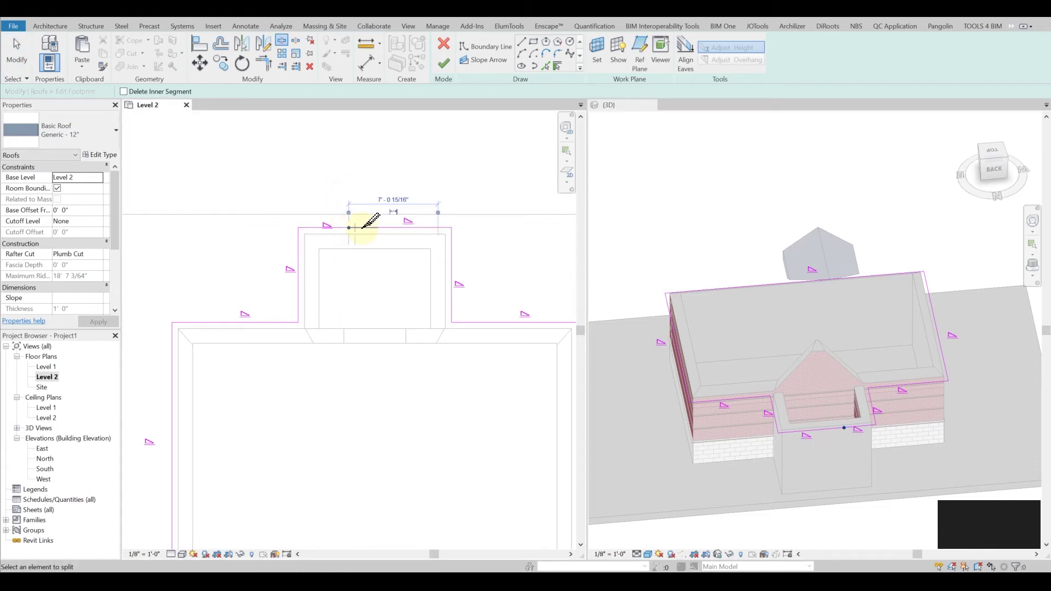
click(402, 227)
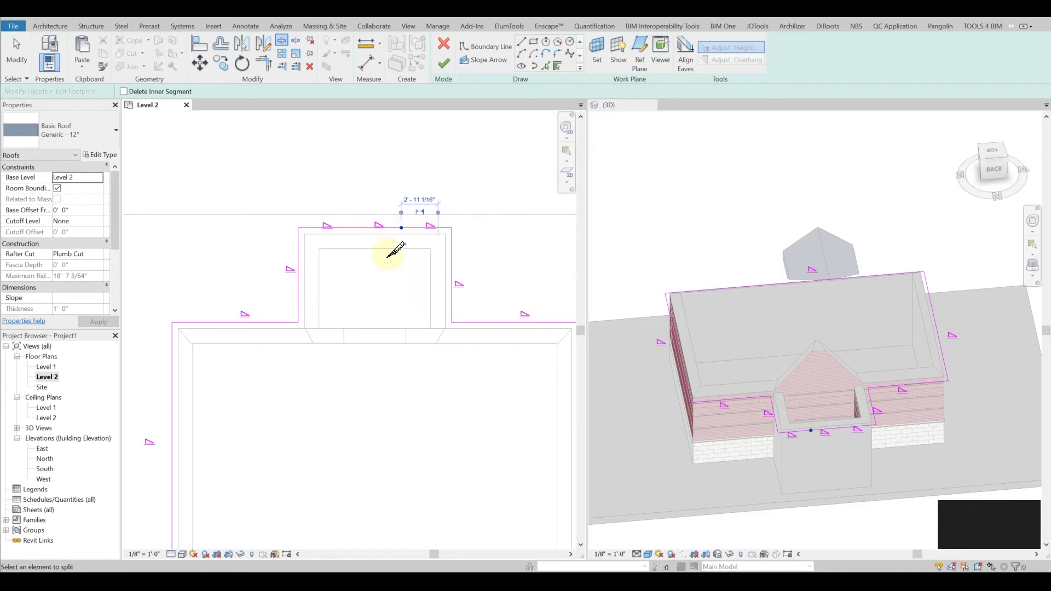
key(Escape)
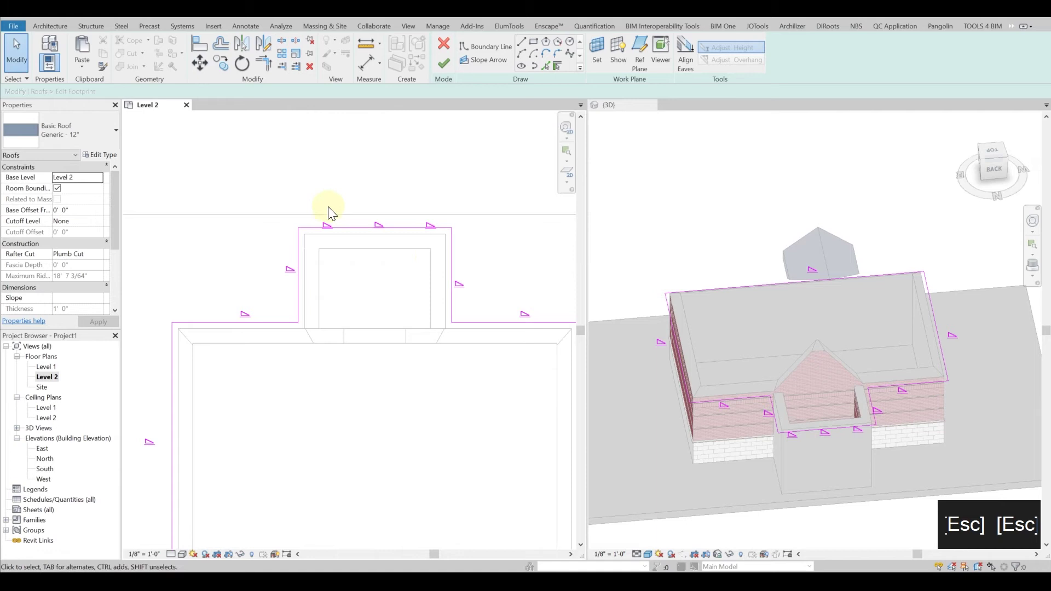
click(329, 227)
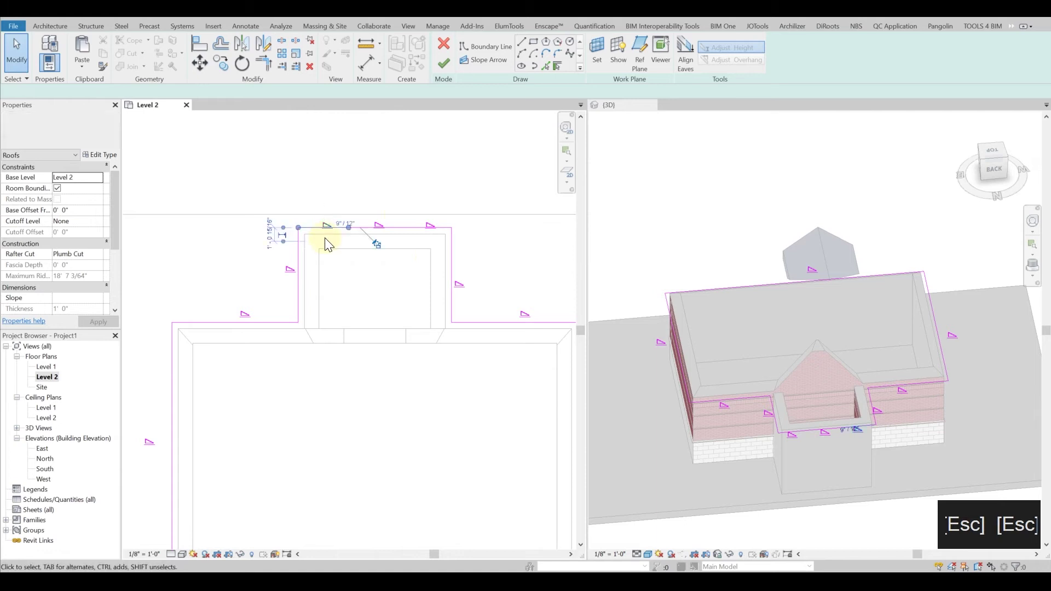
ctrl+click(430, 230)
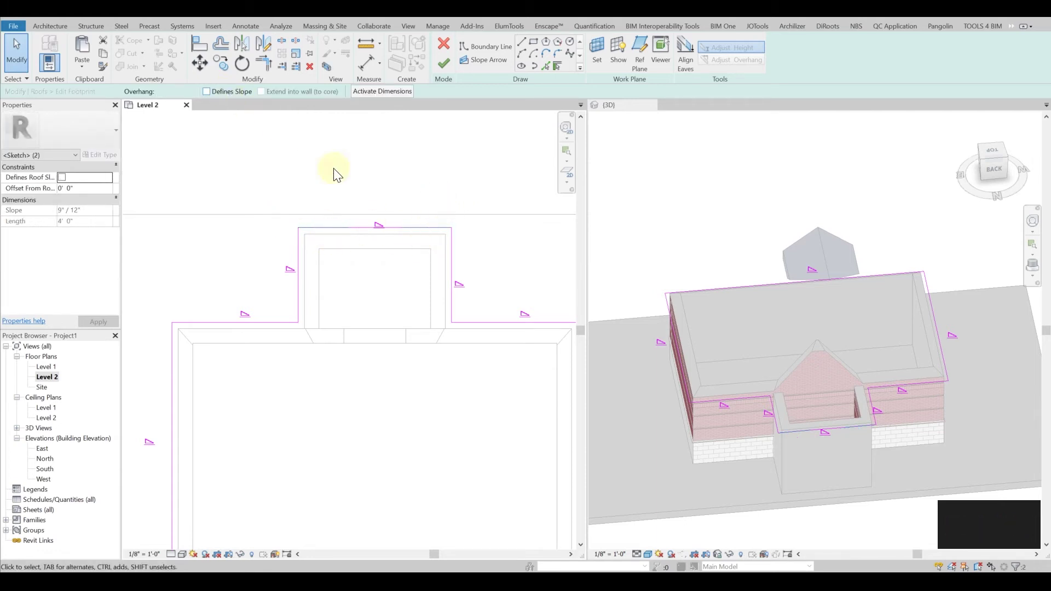
Set the middle rear segment's offset from the roof base to 3' and finish the roof.
click(367, 225)
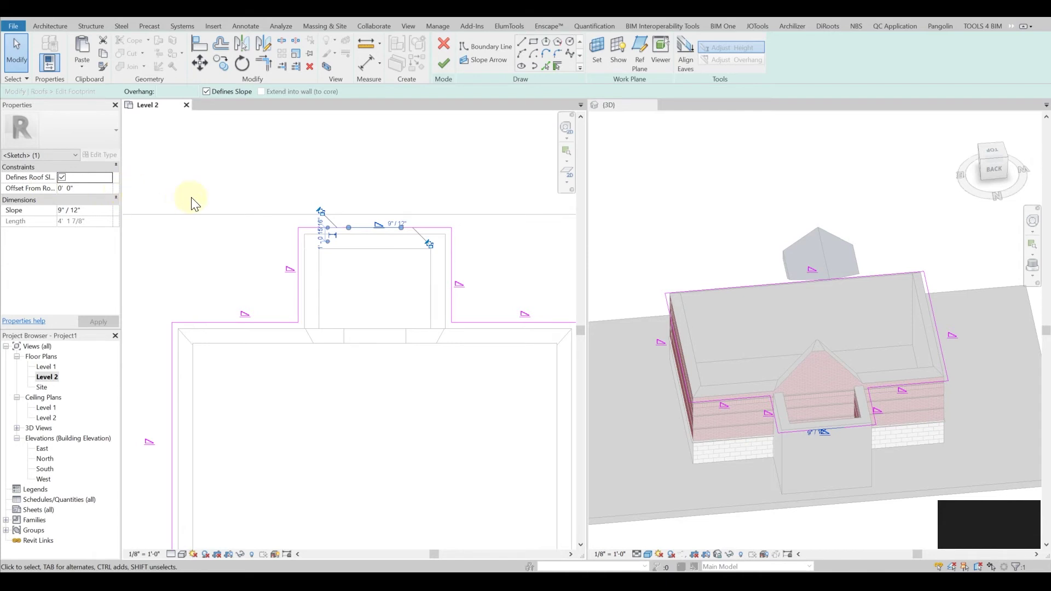
drag(121, 203, 192, 203)
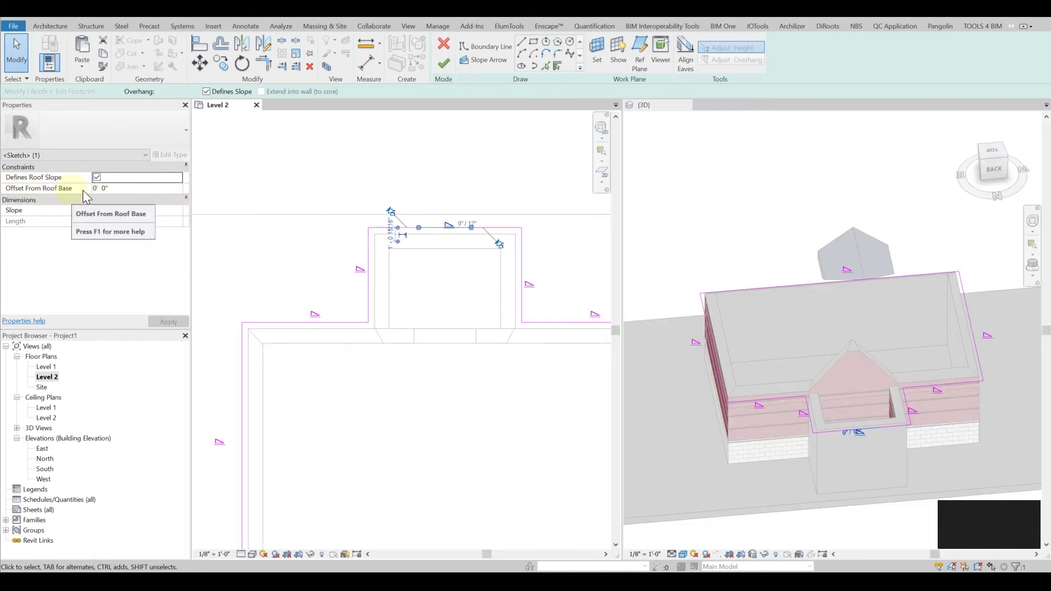
drag(190, 187, 130, 188)
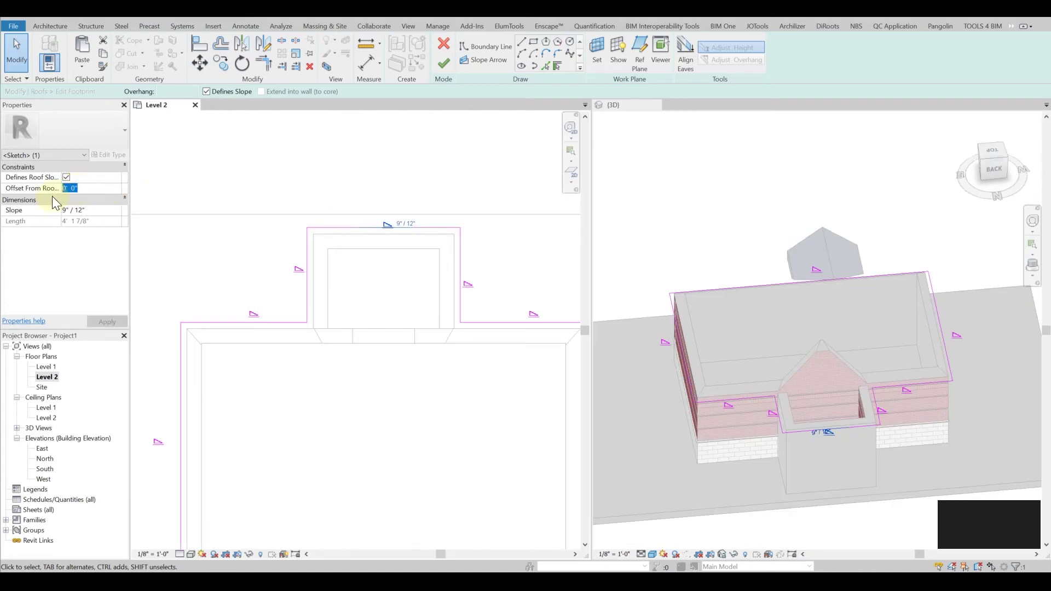
text(3)
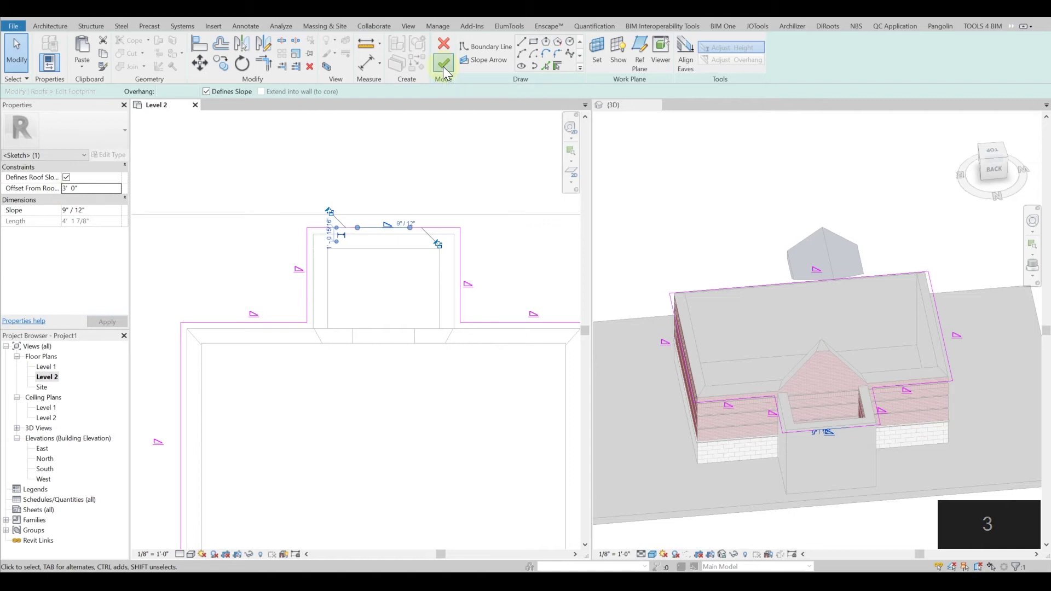
click(443, 65)
click(648, 163)
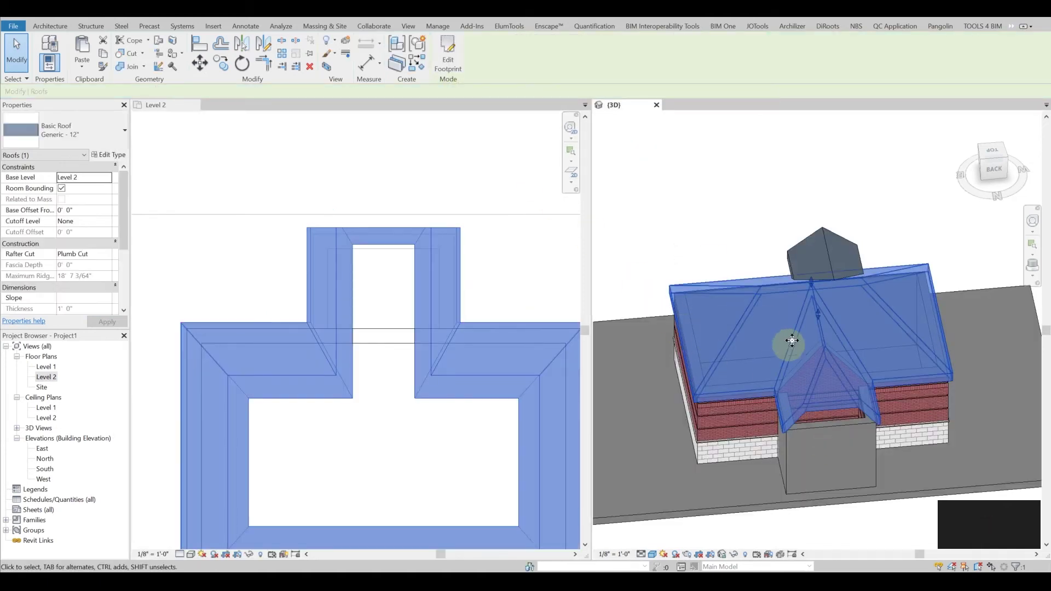
key(Escape)
Flip the three rear wing walls so that their brick and block face points outward.
shift+middle_drag(913, 292, 924, 160)
scroll(842, 328, up, 5)
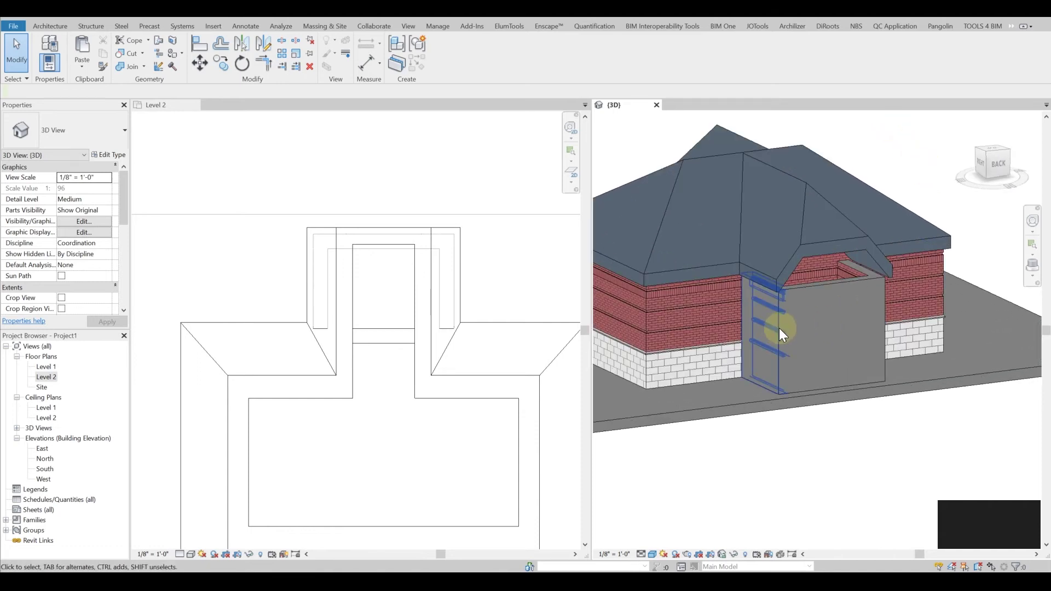
click(777, 329)
click(836, 384)
ctrl+click(851, 271)
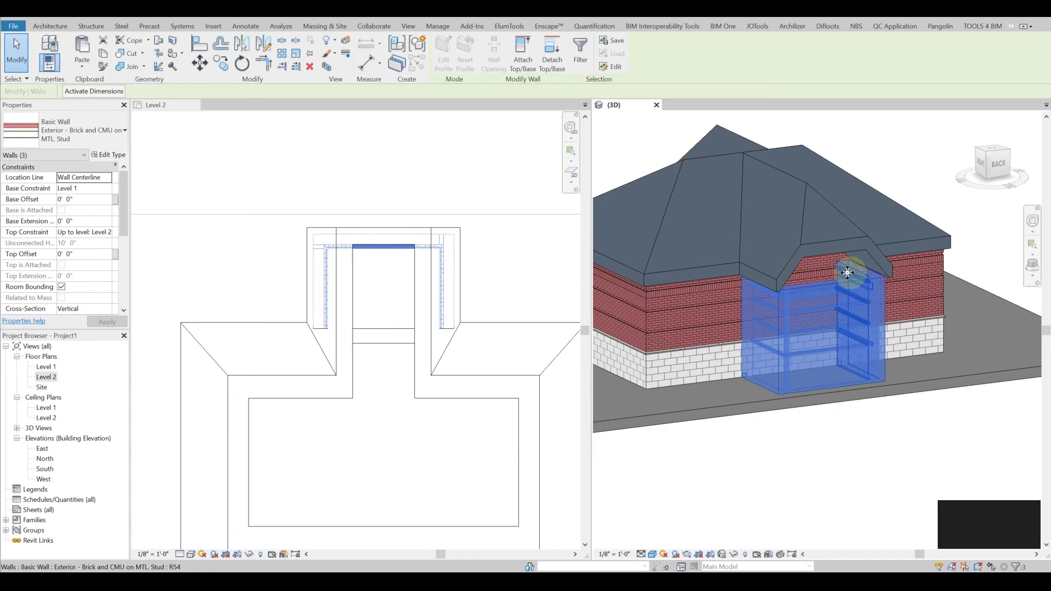
key(Escape)
Attach the tops of the three rear wing walls to the hip roof.
click(777, 323)
ctrl+click(820, 349)
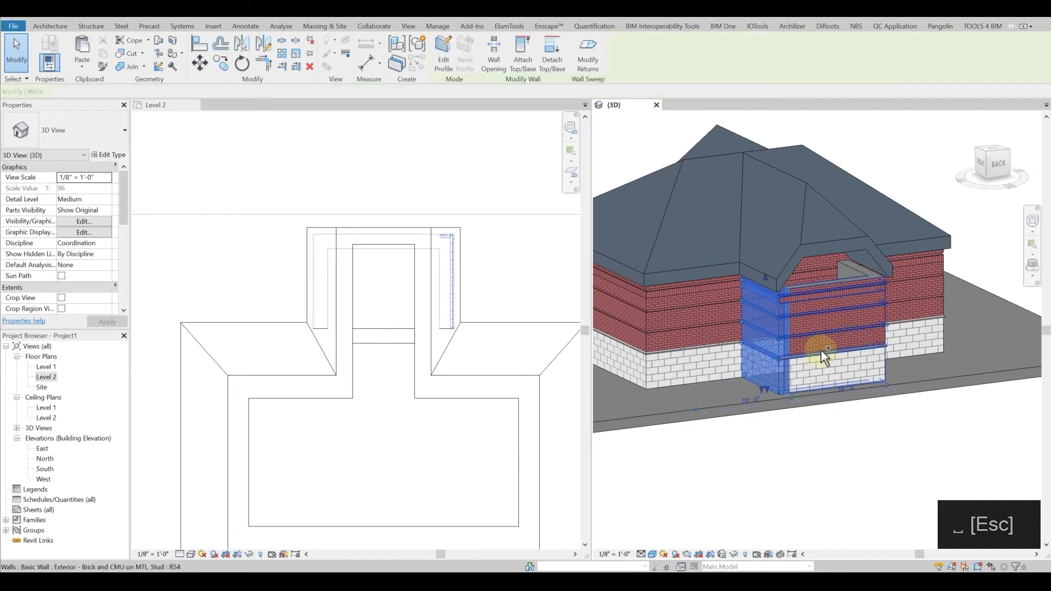
ctrl+click(853, 270)
click(523, 55)
click(804, 243)
key(Escape)
key(Escape)
Reopen the hip roof's footprint and delete the boundary lines that outline the rear wing.
shift+middle_drag(833, 374, 812, 430)
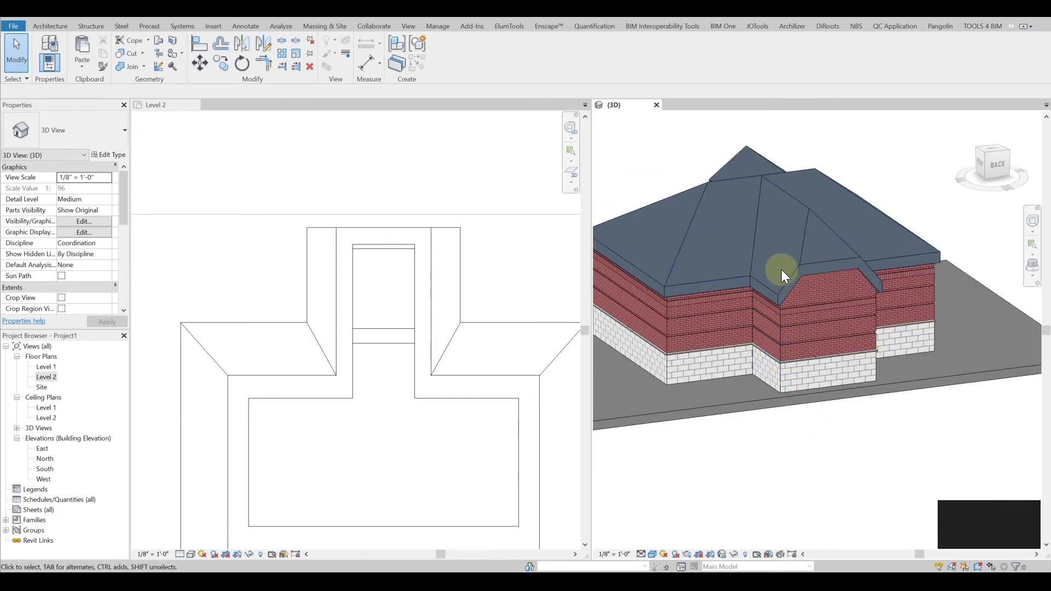
shift+middle_drag(785, 270, 796, 317)
double_click(811, 274)
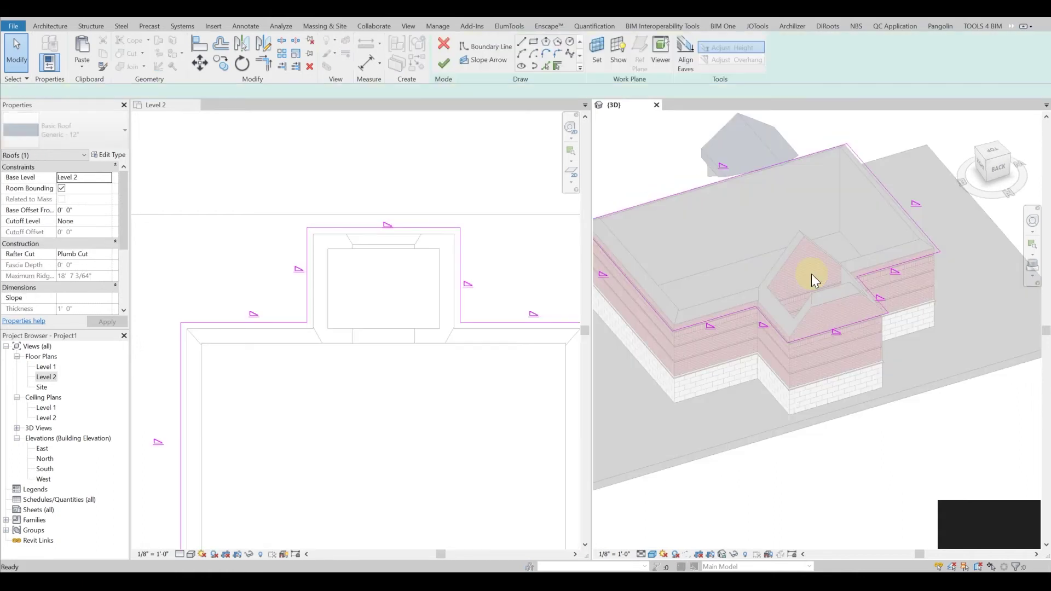
click(770, 306)
key(d)
key(e)
click(787, 311)
key(d)
key(e)
Trim the two remaining rear boundary segments into one straight line, finish the roof and accept the wall attachment warning.
key(t)
key(r)
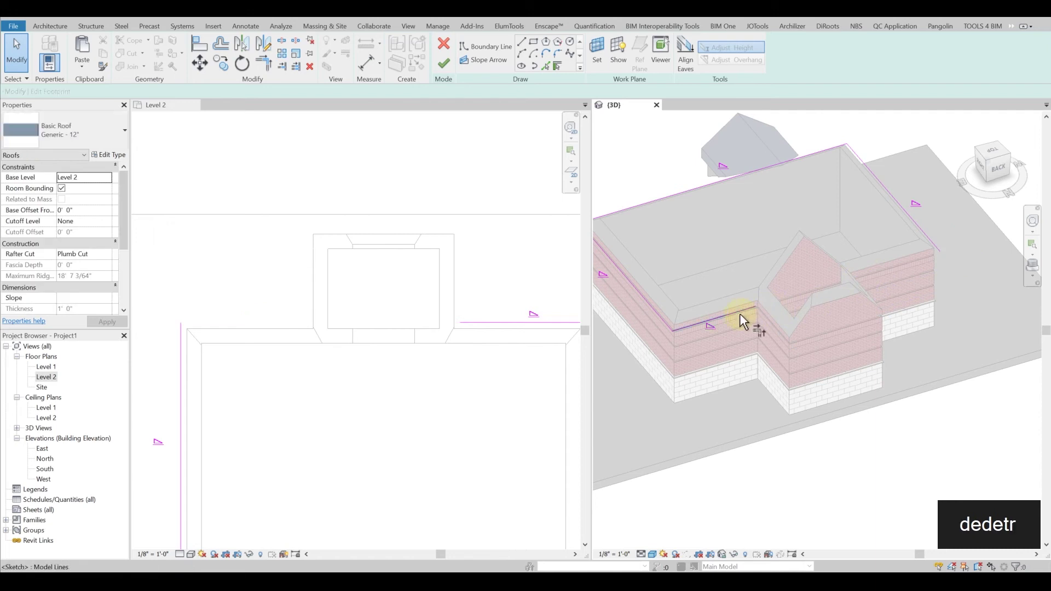
click(740, 313)
click(921, 231)
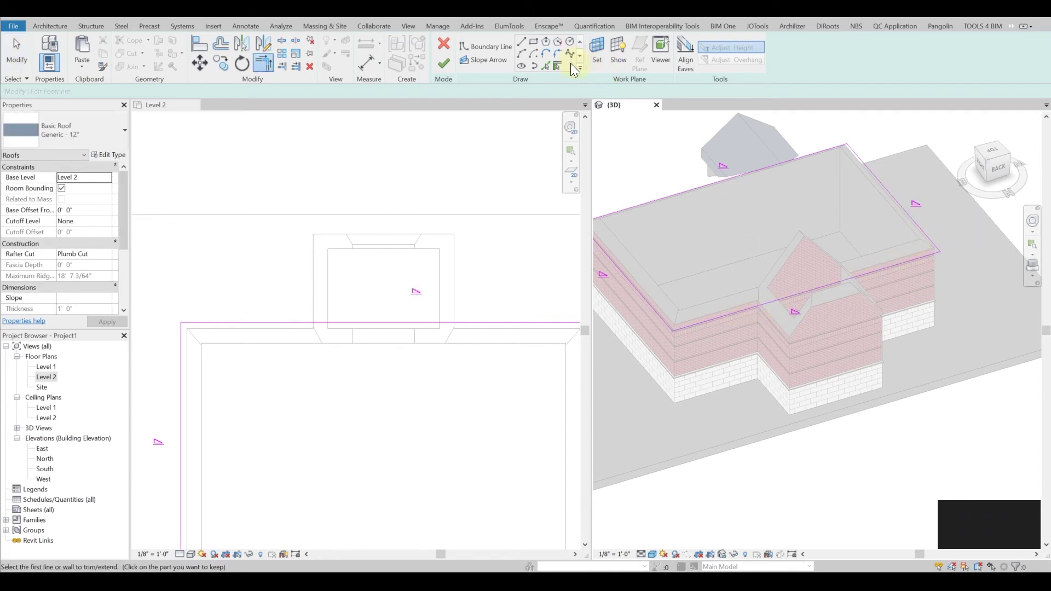
click(444, 64)
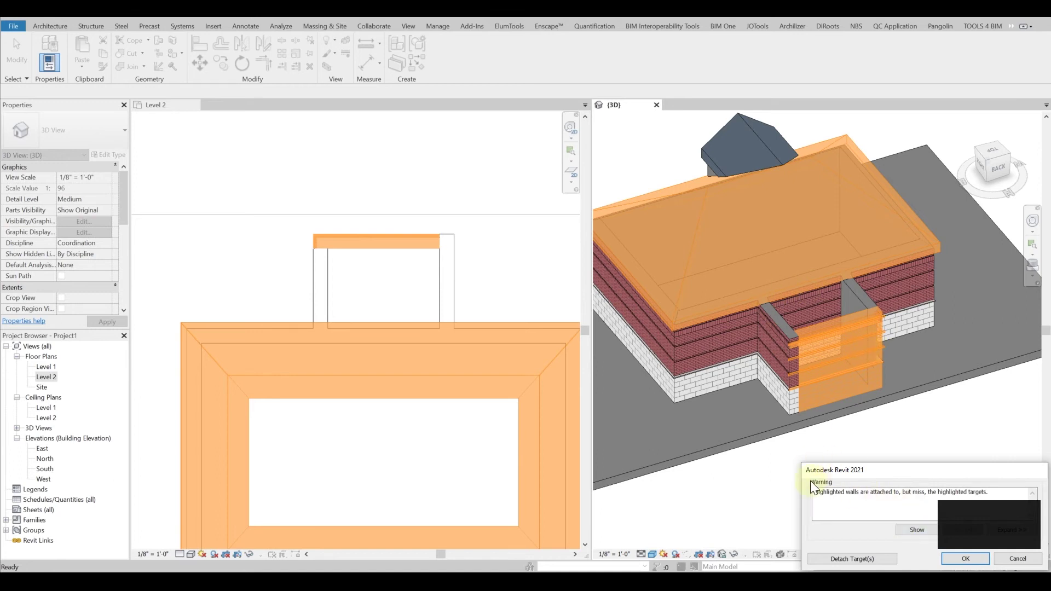
click(975, 564)
Delete the three walls of the rear wing.
click(819, 339)
key(d)
key(e)
click(854, 318)
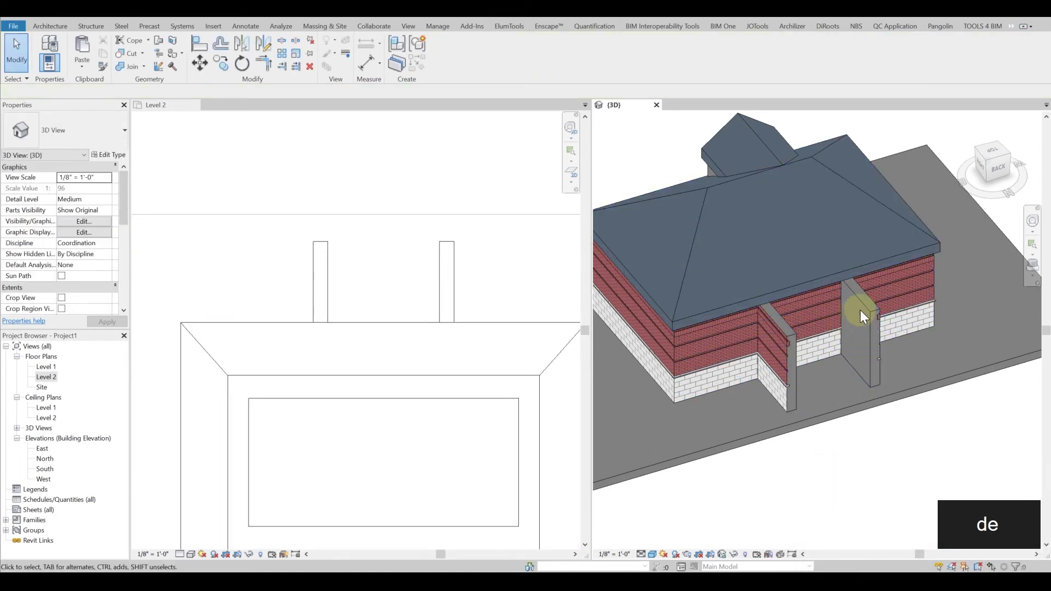
key(d)
key(e)
click(794, 335)
key(d)
key(e)
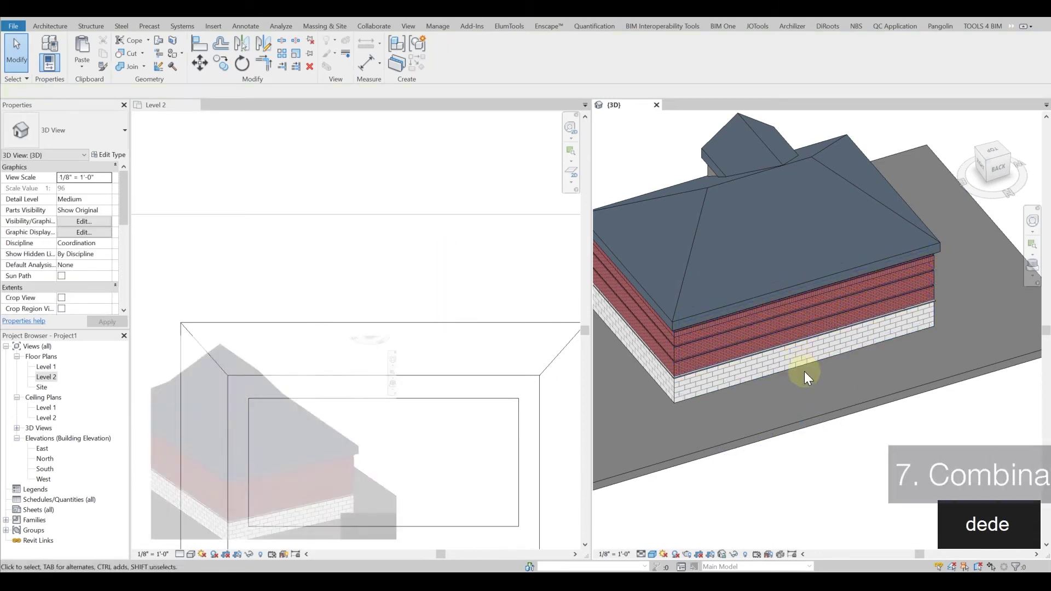
Delete the dormer's roof and all of its walls from the front slope of the hip roof.
shift+middle_drag(765, 292, 846, 305)
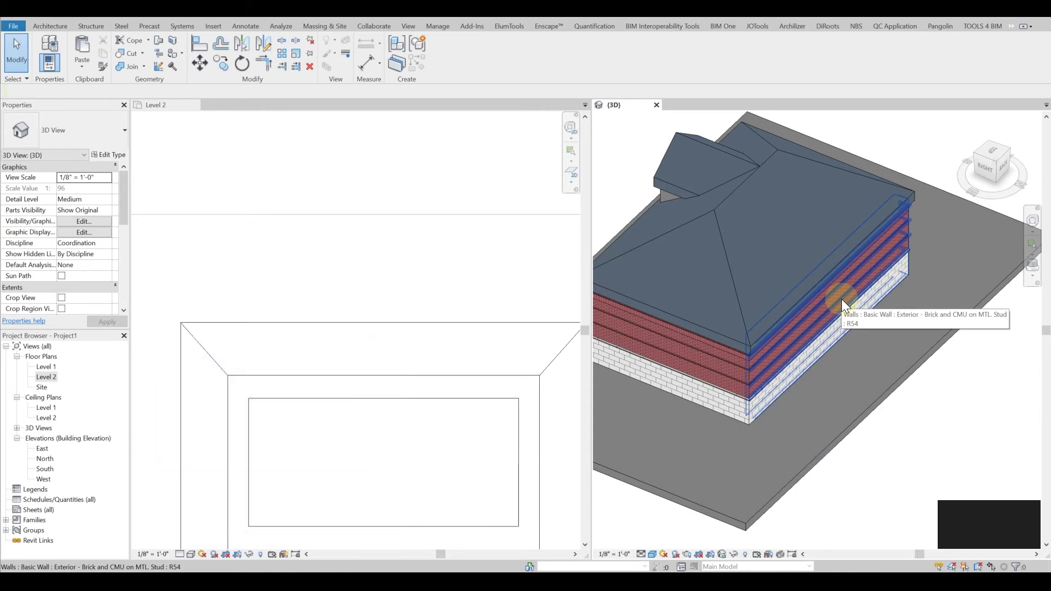
shift+middle_drag(767, 234, 859, 239)
shift+middle_drag(748, 225, 774, 228)
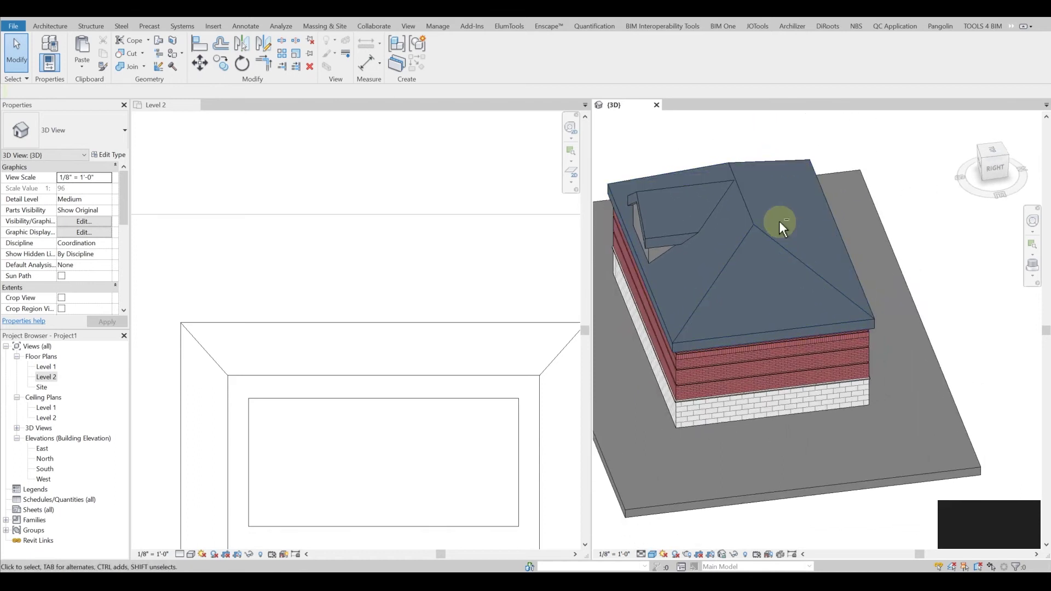
click(687, 191)
key(d)
key(e)
click(661, 199)
key(d)
key(e)
key(d)
key(e)
click(668, 231)
key(d)
key(e)
Trace the hip roof's four sloping hip lines in the Level 2 plan with detail lines in the Demolished line style.
shift+middle_drag(720, 278, 732, 315)
shift+middle_drag(753, 208, 761, 281)
click(751, 271)
scroll(421, 336, down, 3)
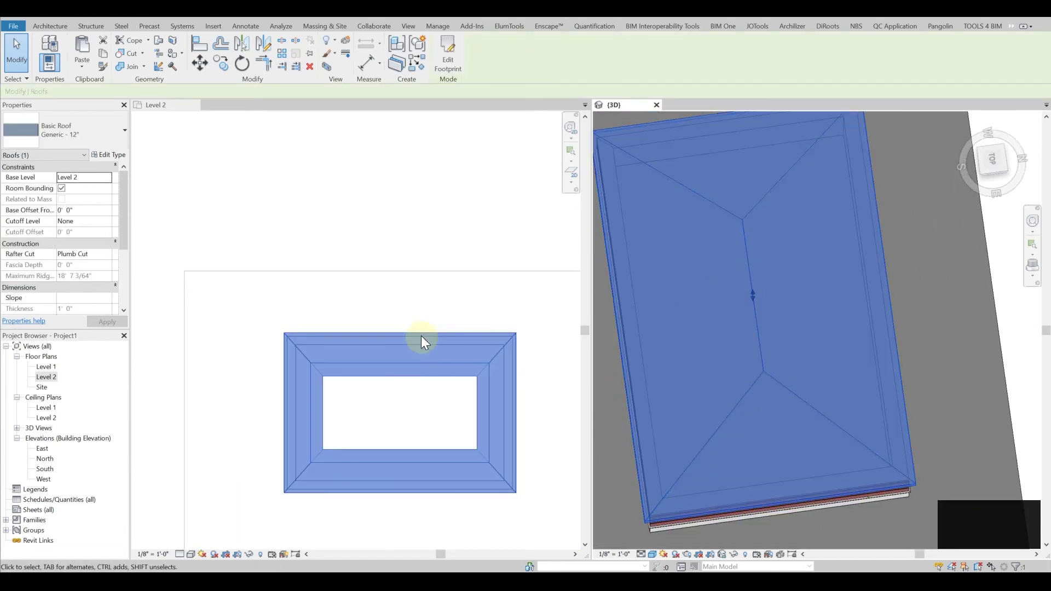
scroll(412, 316, down, 2)
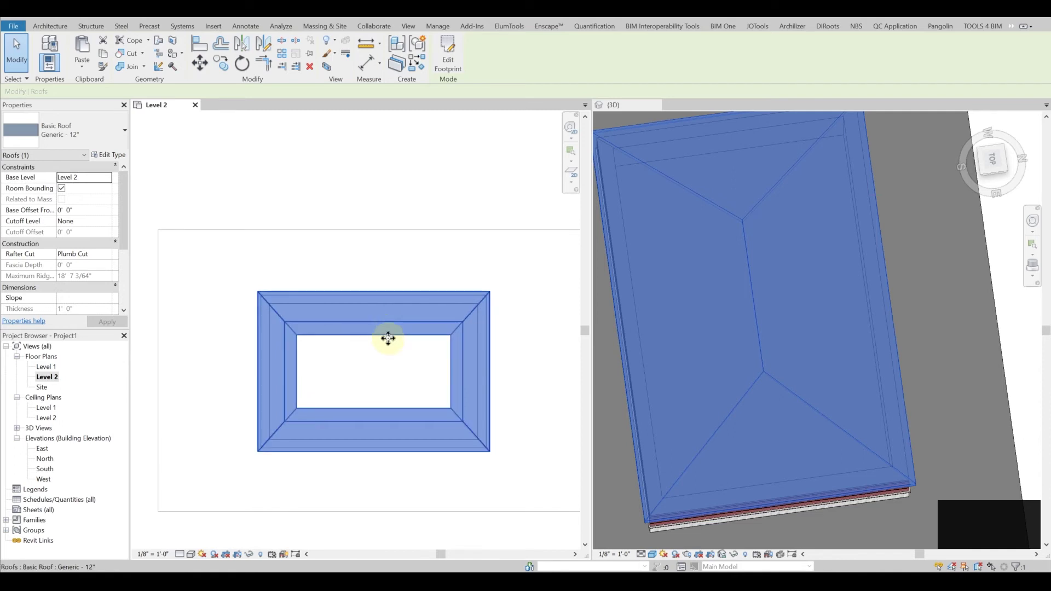
scroll(387, 328, up, 2)
click(336, 337)
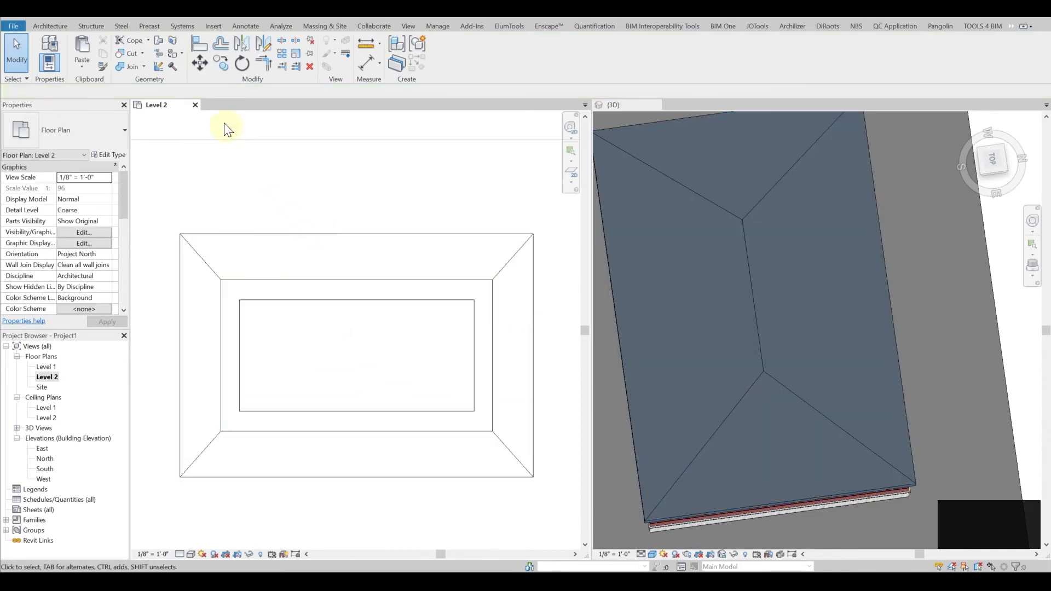
click(234, 28)
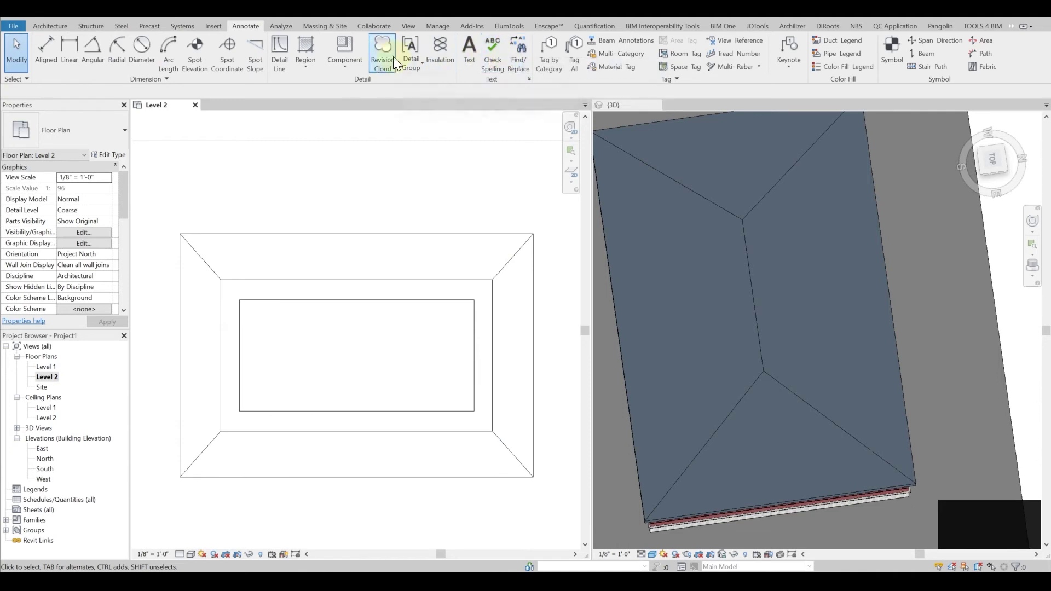
click(279, 51)
click(531, 59)
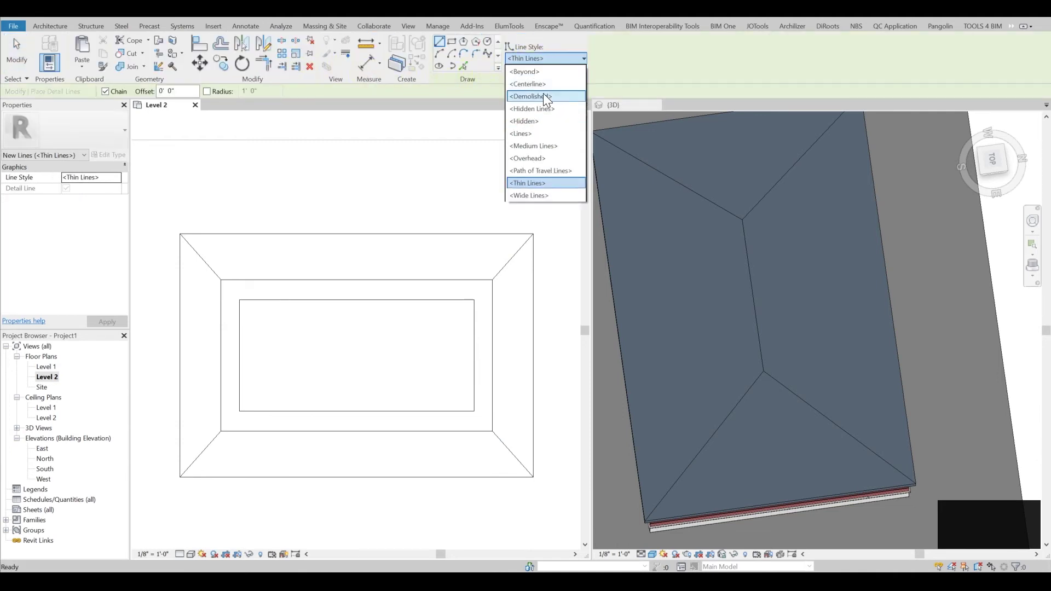
click(543, 102)
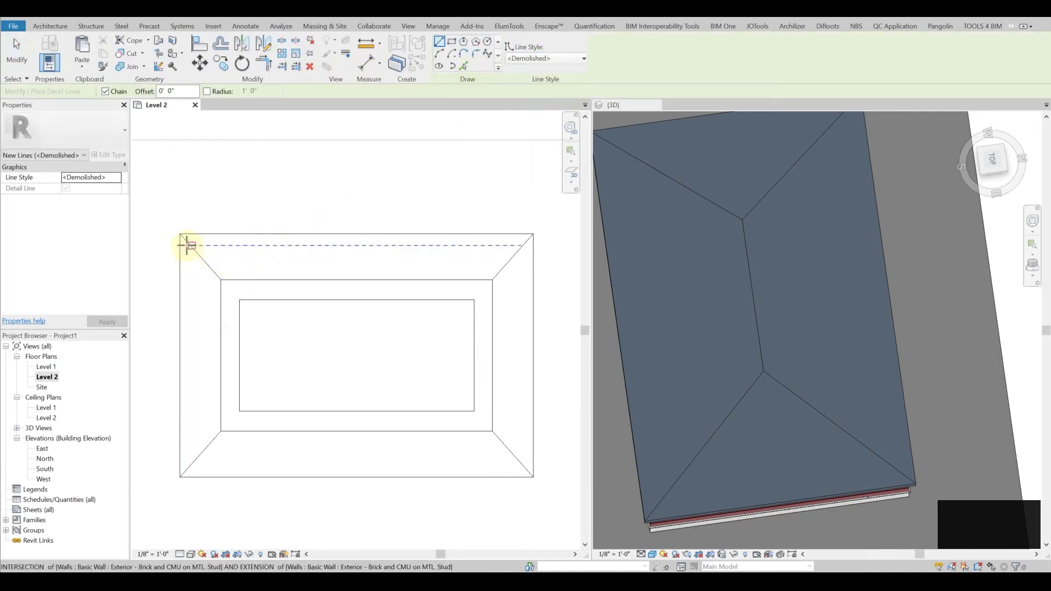
click(181, 235)
click(464, 66)
click(214, 454)
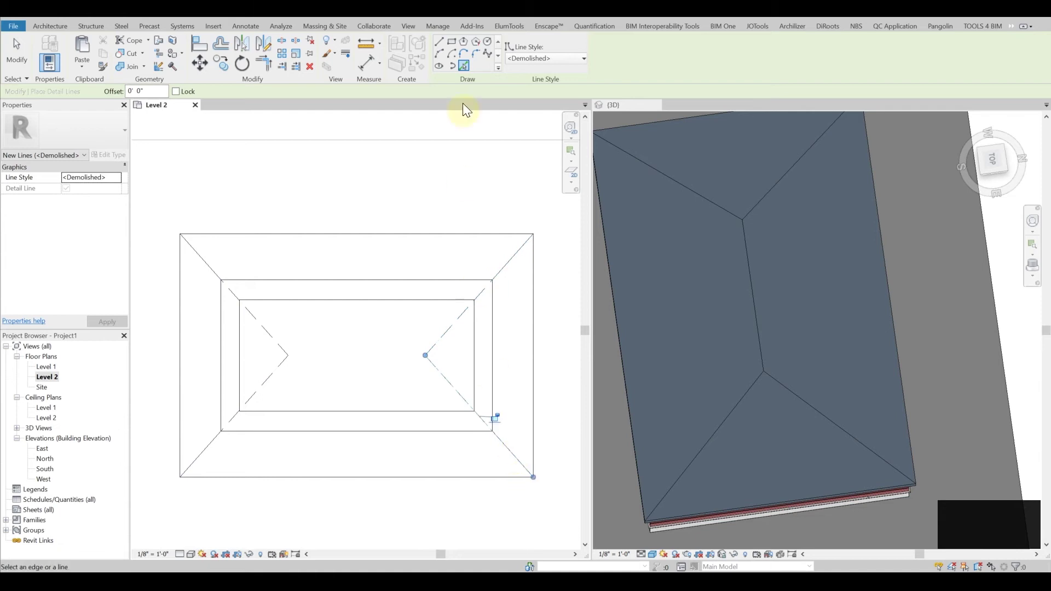
Draw a ridge detail line between the two points where the dashed hip lines meet.
click(439, 42)
click(285, 355)
click(426, 356)
key(Escape)
key(Escape)
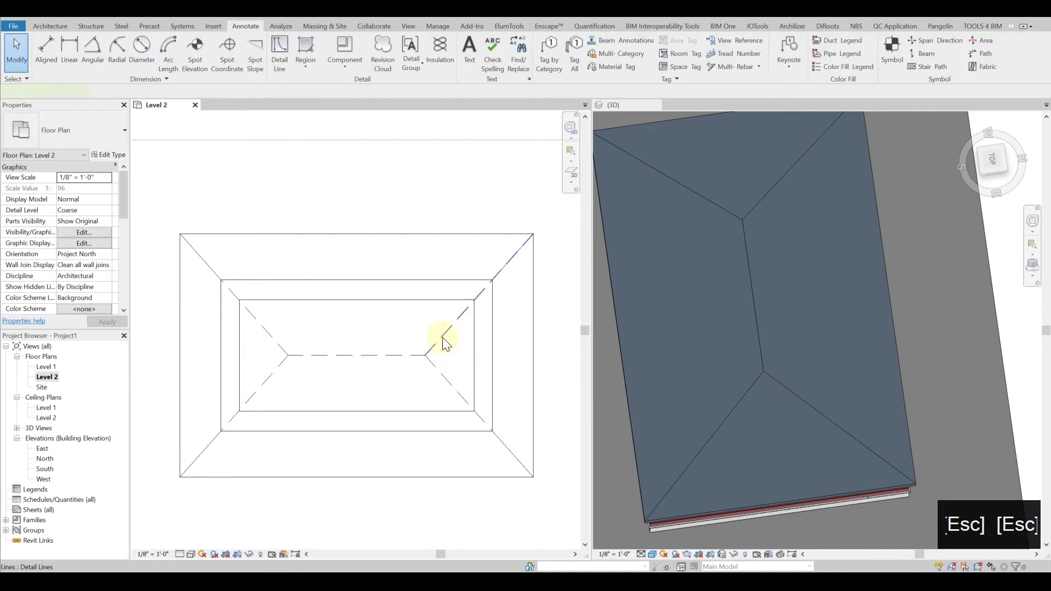
Select all five dashed hip and ridge detail lines and override their graphics in this view to halftone.
click(443, 337)
ctrl+click(434, 366)
ctrl+click(303, 355)
ctrl+click(278, 367)
ctrl+click(281, 353)
right_click(307, 319)
mouse_move(395, 362)
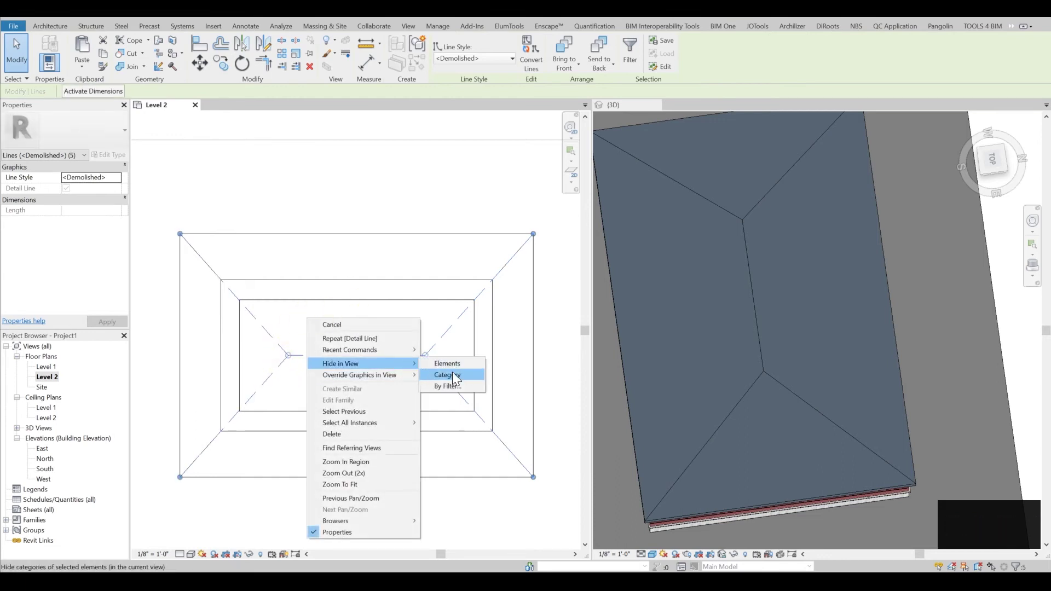
click(441, 375)
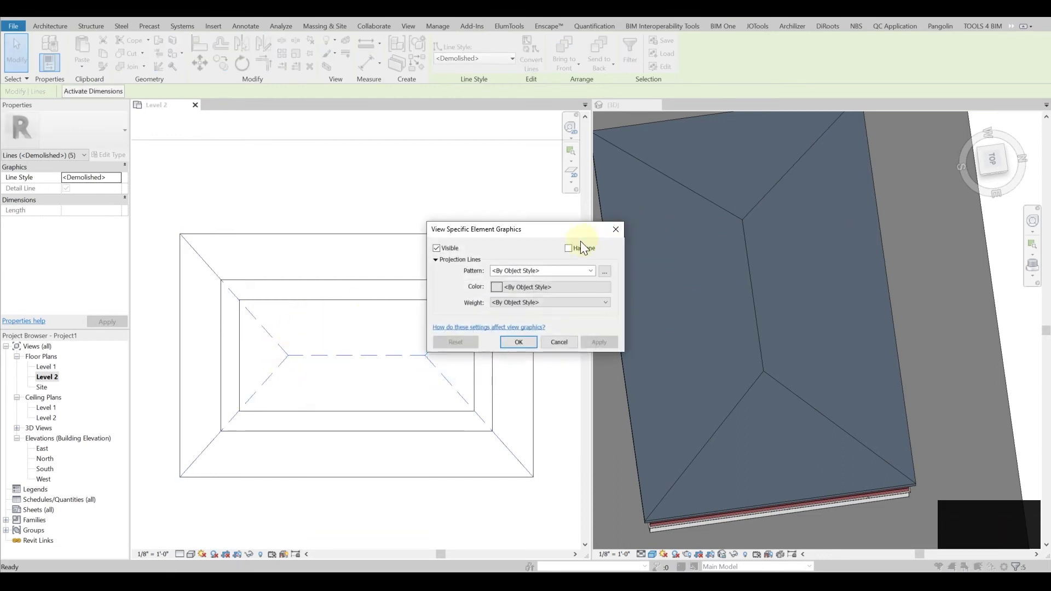
click(518, 342)
click(336, 148)
Add a non-sloping inner rectangle, about 22'-4" by 11'-1", to the hip roof's footprint with corners at the hip lines' midpoints, and finish the roof.
scroll(396, 294, down, 3)
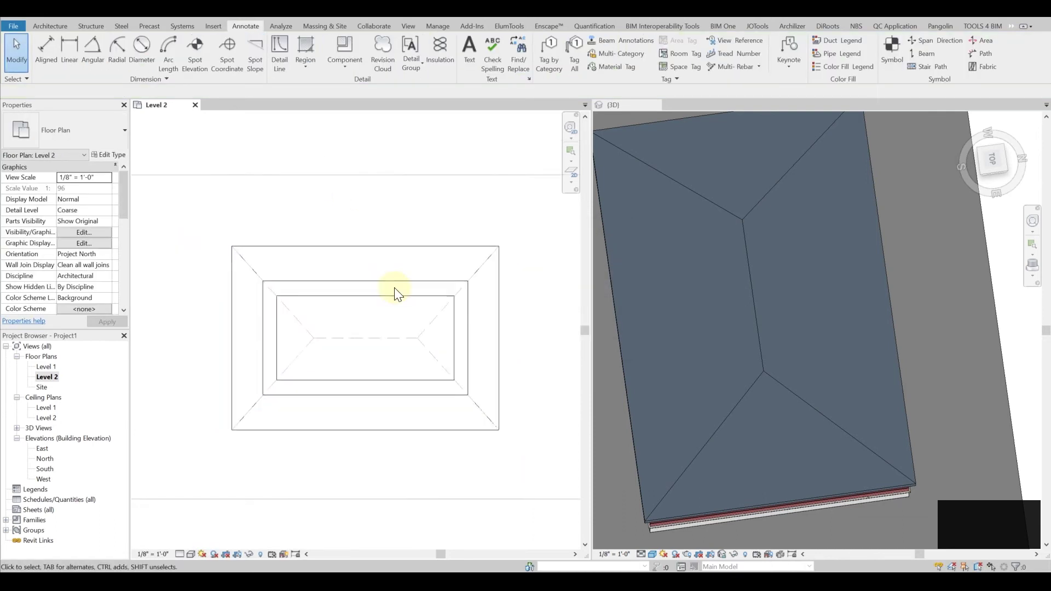
scroll(370, 267, up, 2)
middle_drag(349, 252, 352, 258)
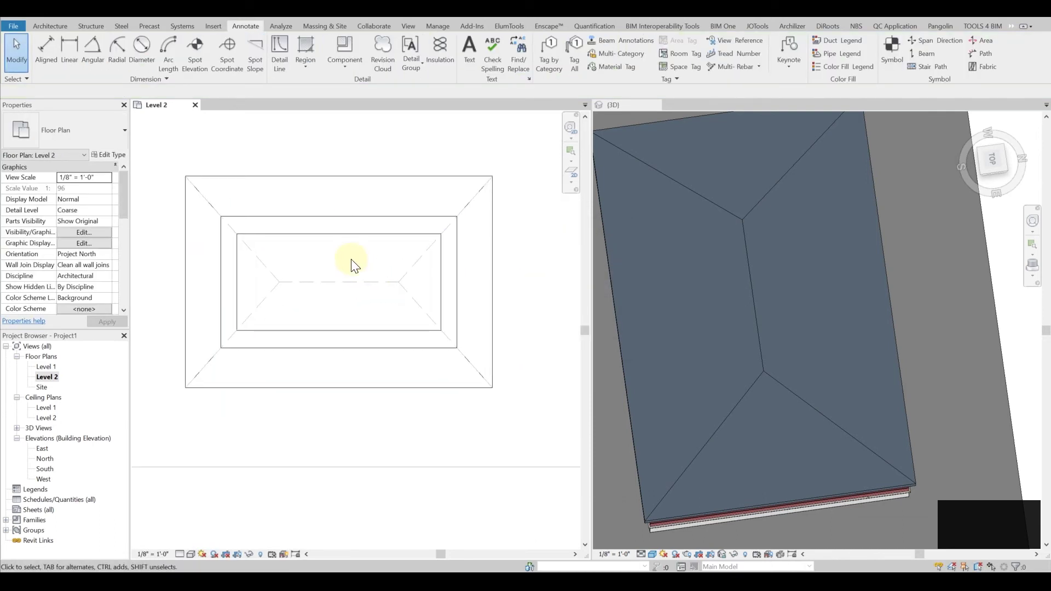
scroll(303, 232, up, 1)
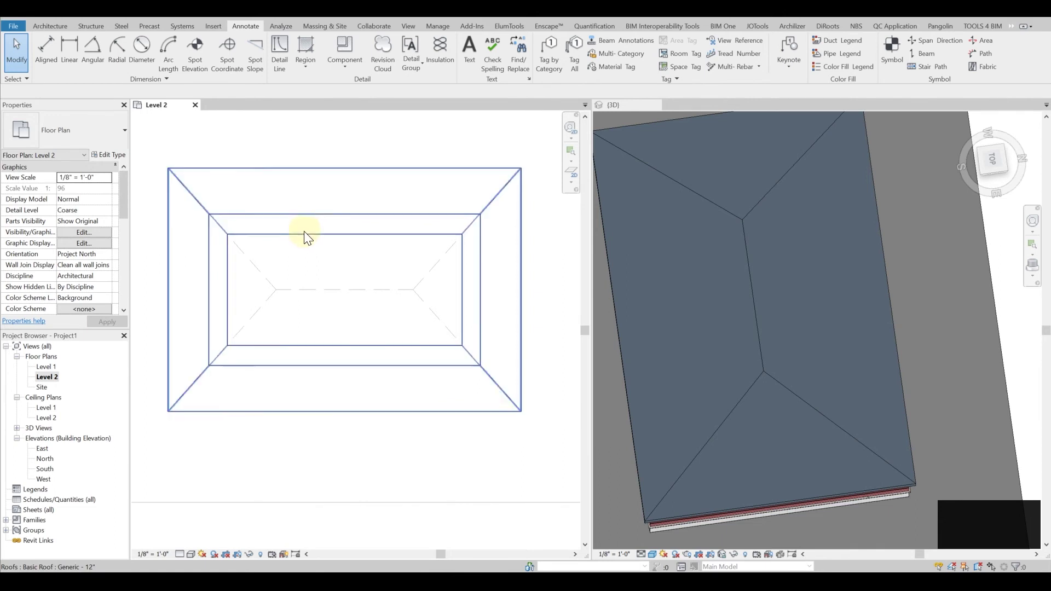
click(302, 233)
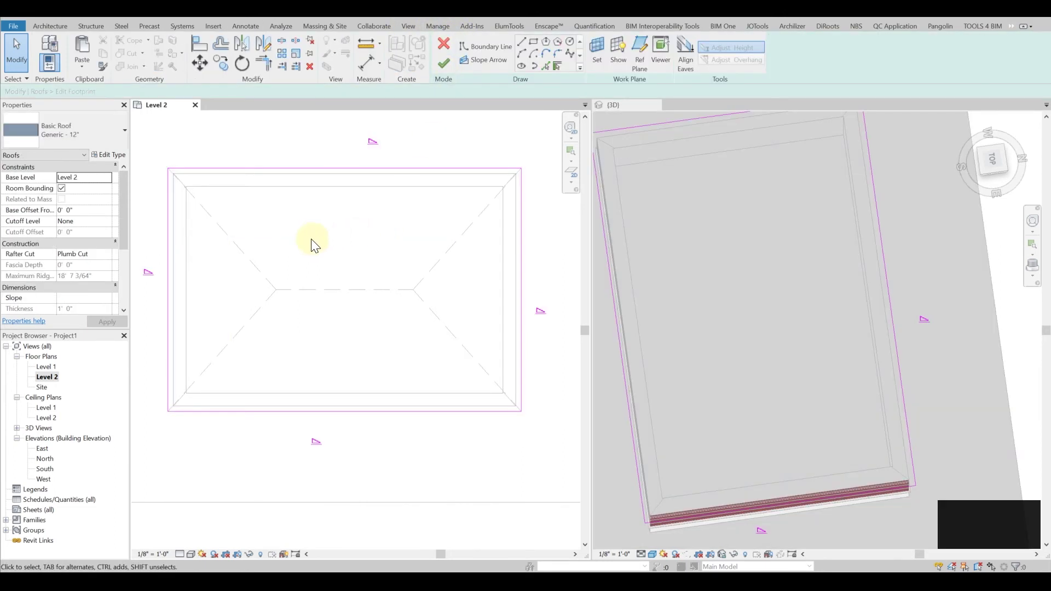
click(518, 43)
click(21, 90)
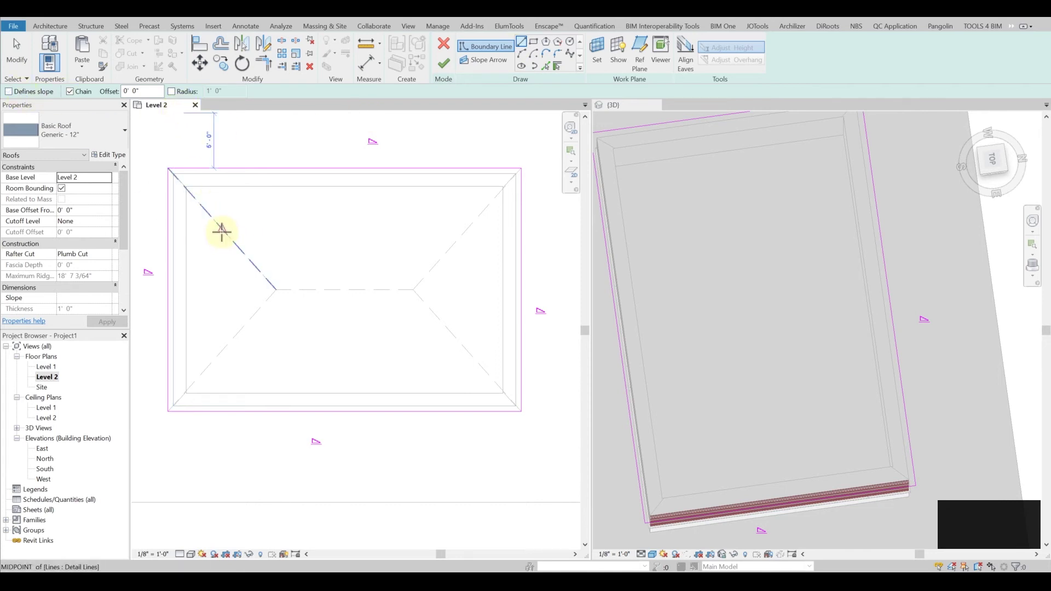
click(221, 231)
click(221, 350)
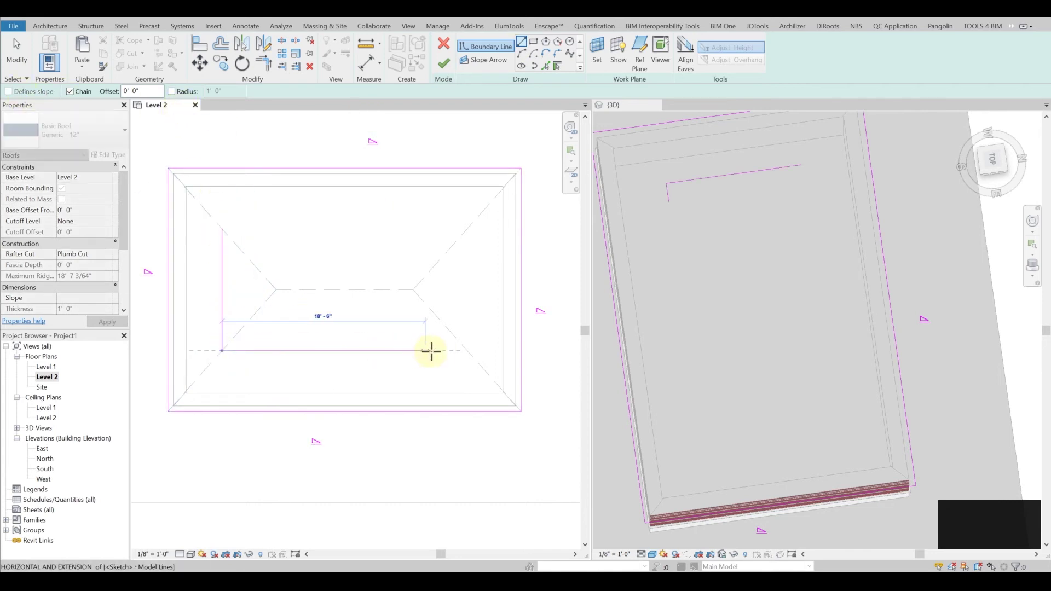
click(467, 350)
click(467, 229)
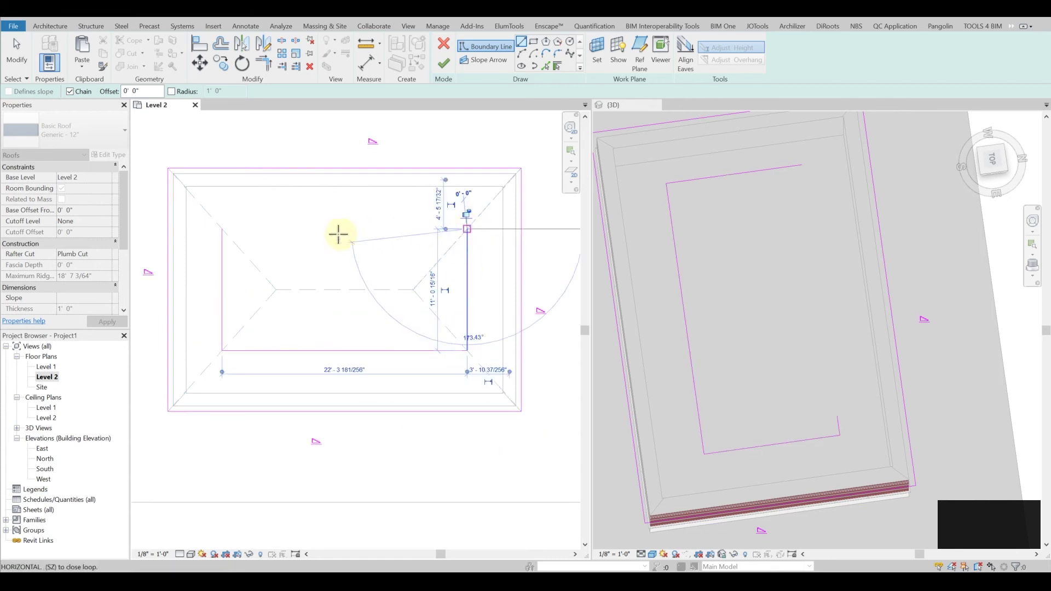
click(222, 229)
click(444, 64)
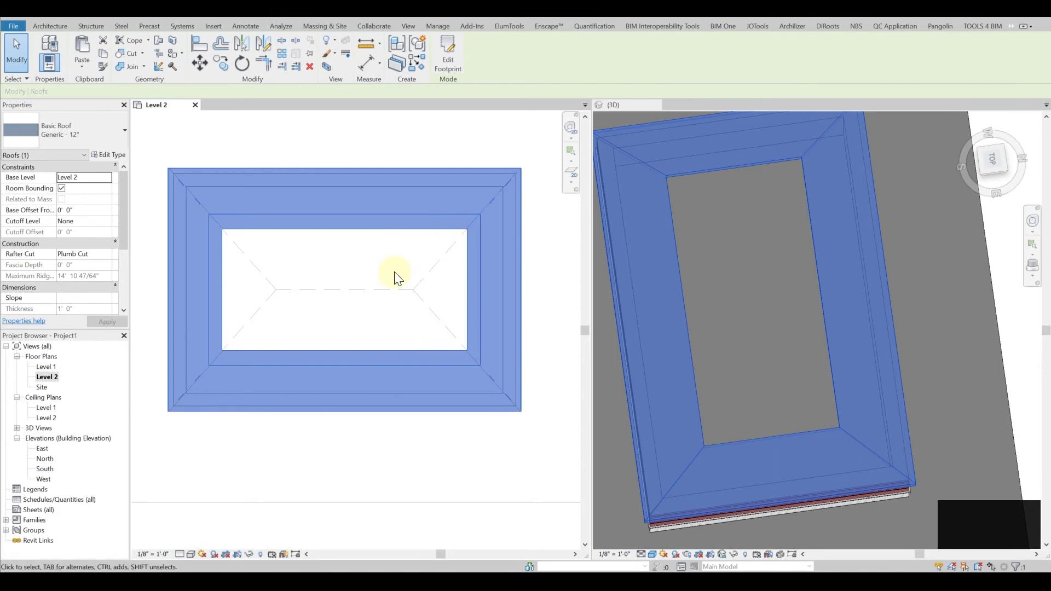
click(397, 278)
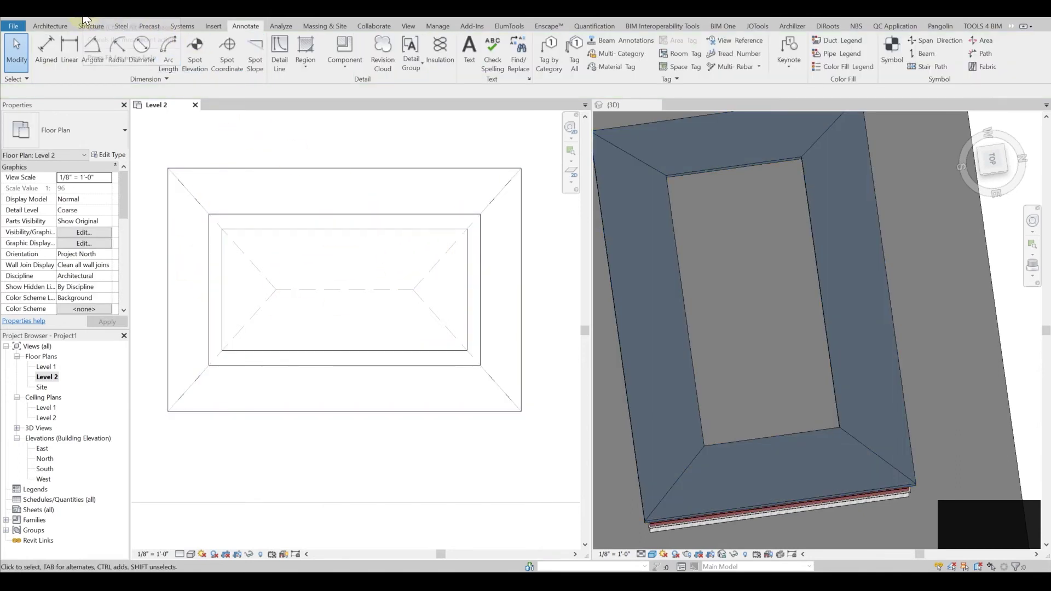
Reopen the hip roof's footprint, copy its four inner boundary lines to the clipboard and finish the sketch.
click(402, 275)
double_click(416, 264)
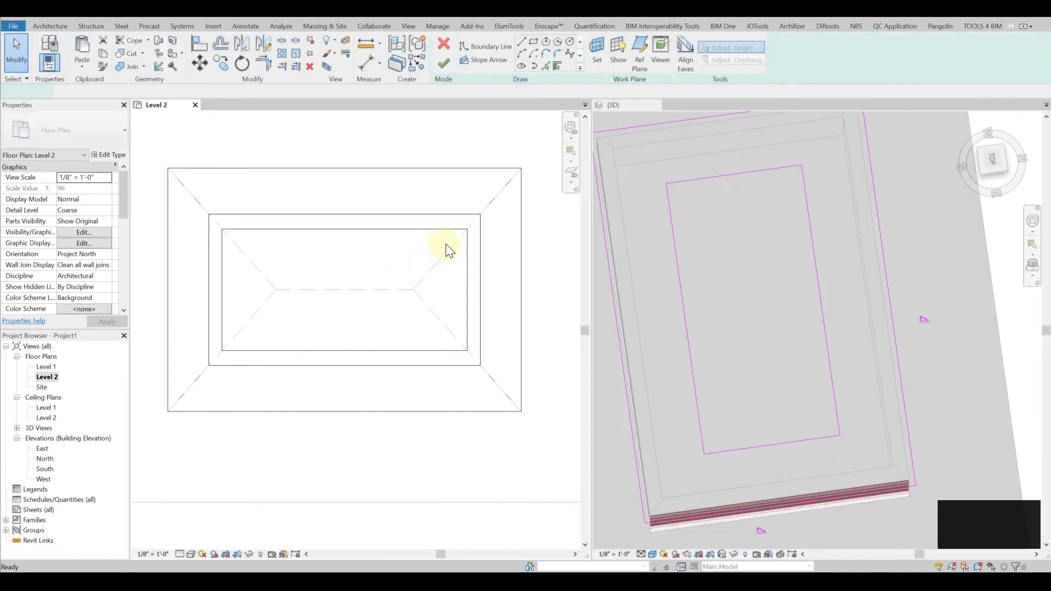
mouse_move(203, 220)
mouse_down()
mouse_move(471, 363)
mouse_move(492, 363)
mouse_up()
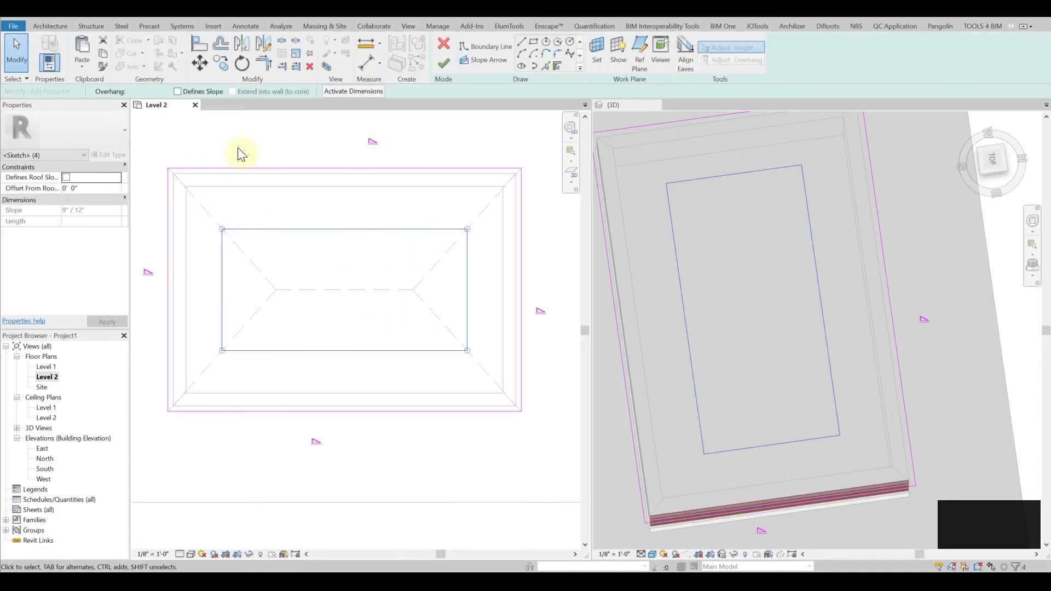
click(106, 56)
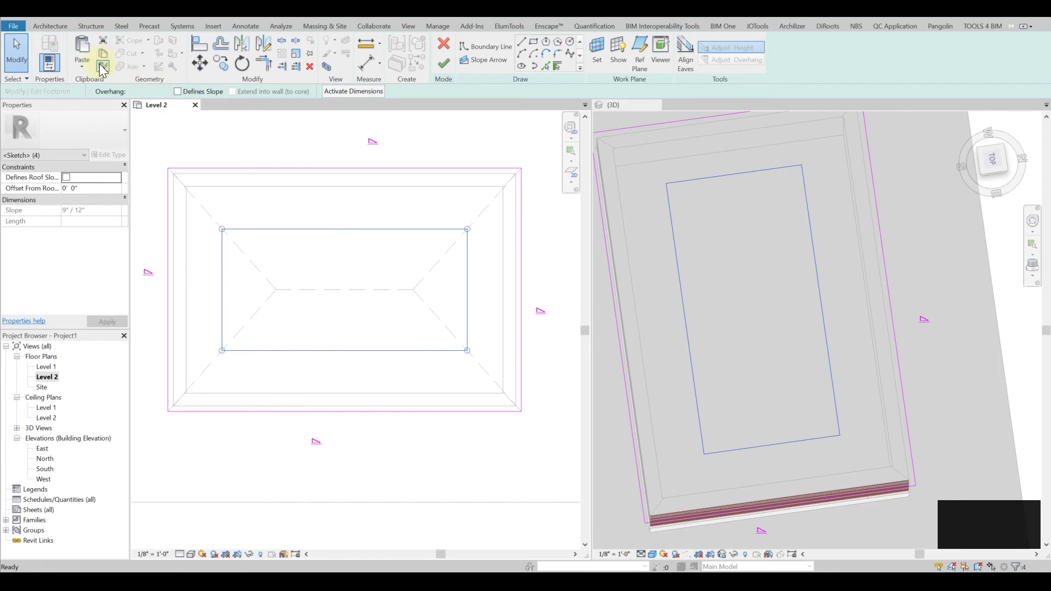
click(442, 64)
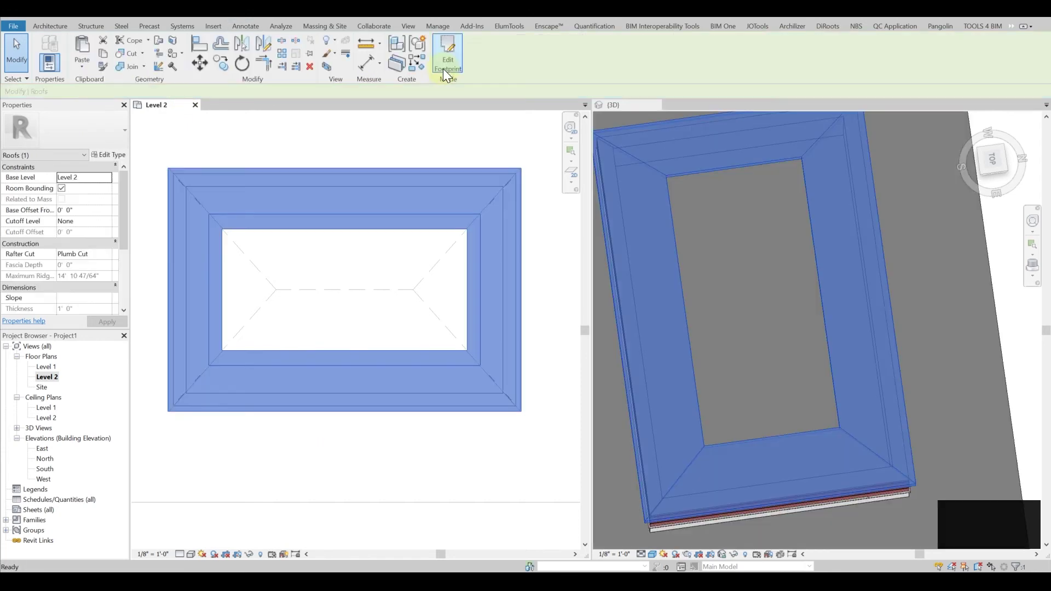
Start a new footprint roof on Level 2 and paste the copied rectangle aligned over the opening.
click(413, 65)
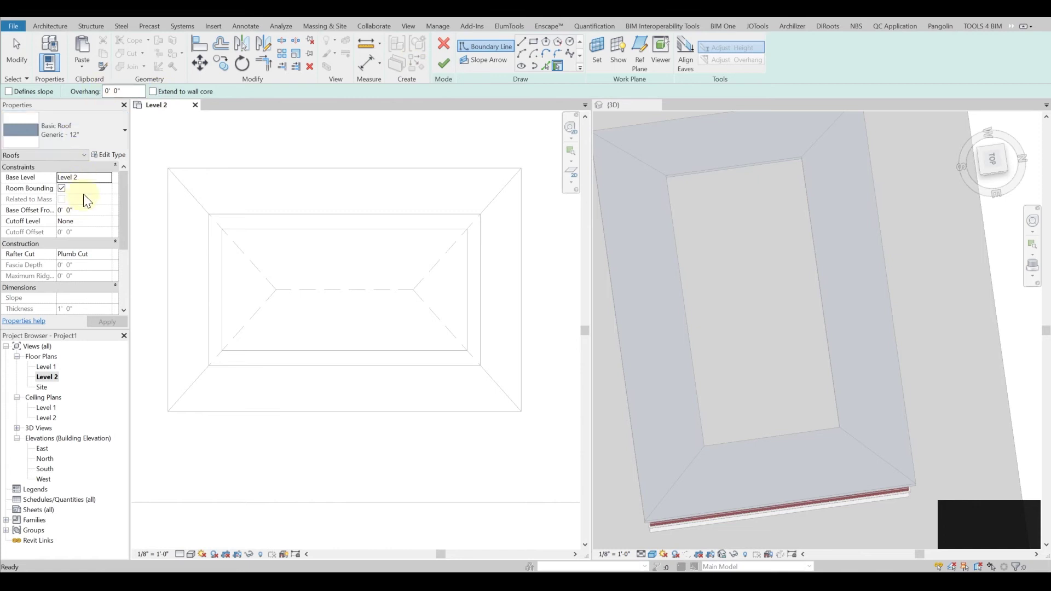
click(82, 74)
click(104, 151)
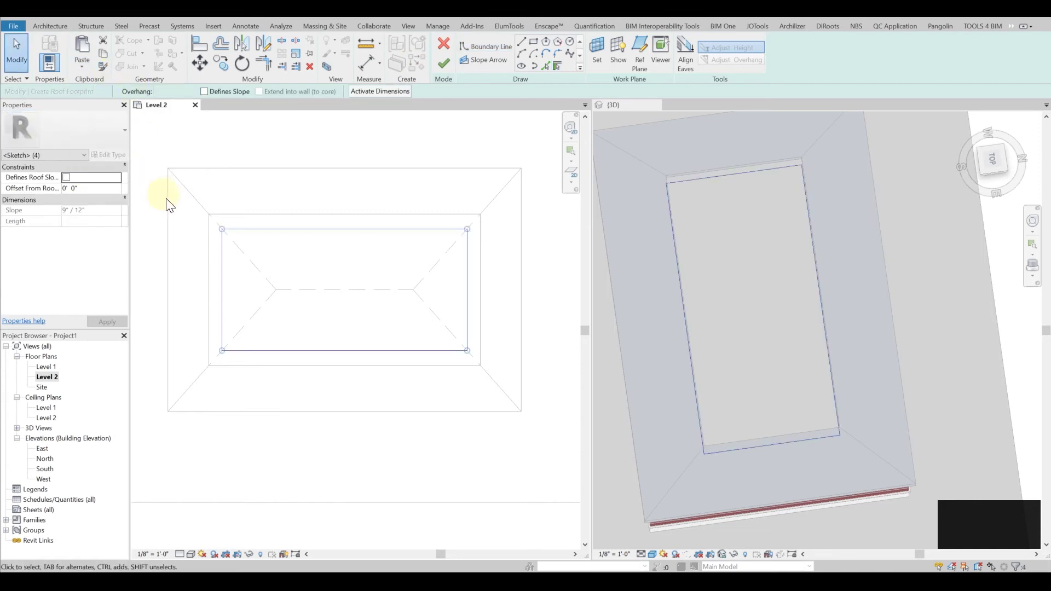
click(346, 210)
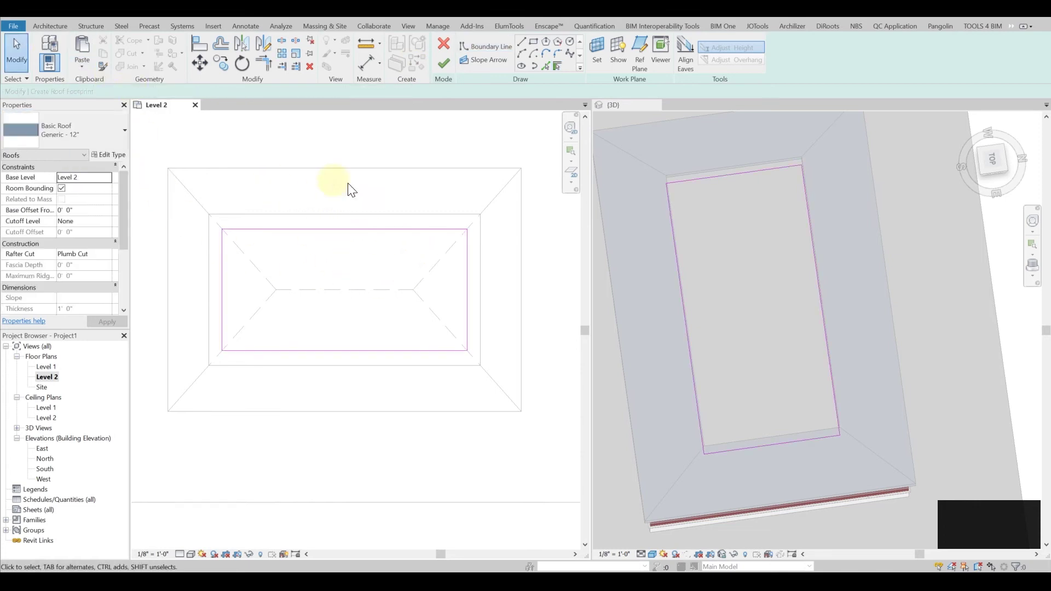
Make all four pasted boundary lines slope-defining with a slope of 15" / 12" and finish the inner roof.
drag(507, 398, 192, 194)
click(204, 91)
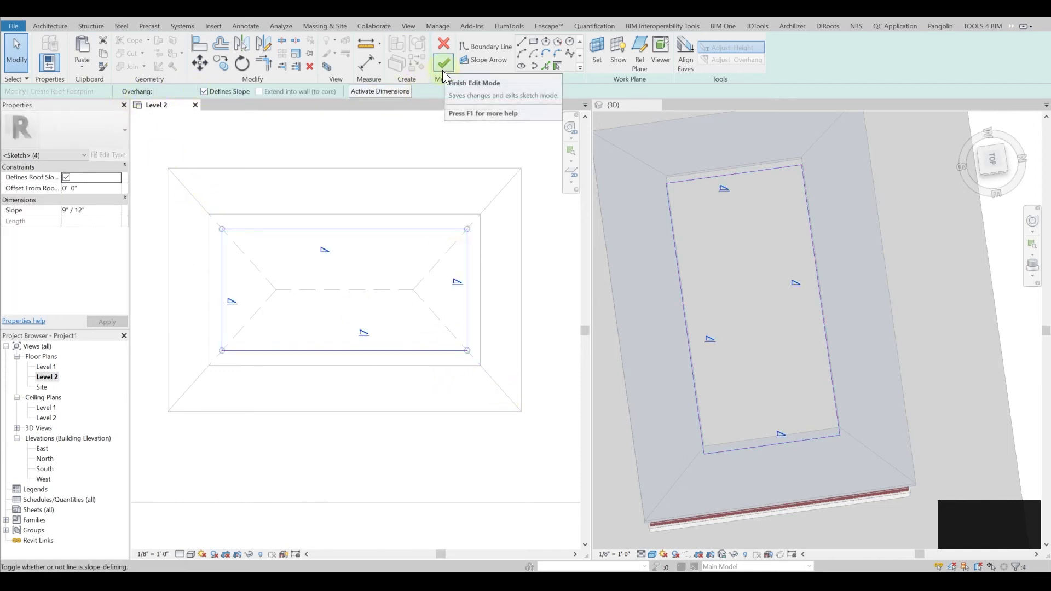
click(65, 211)
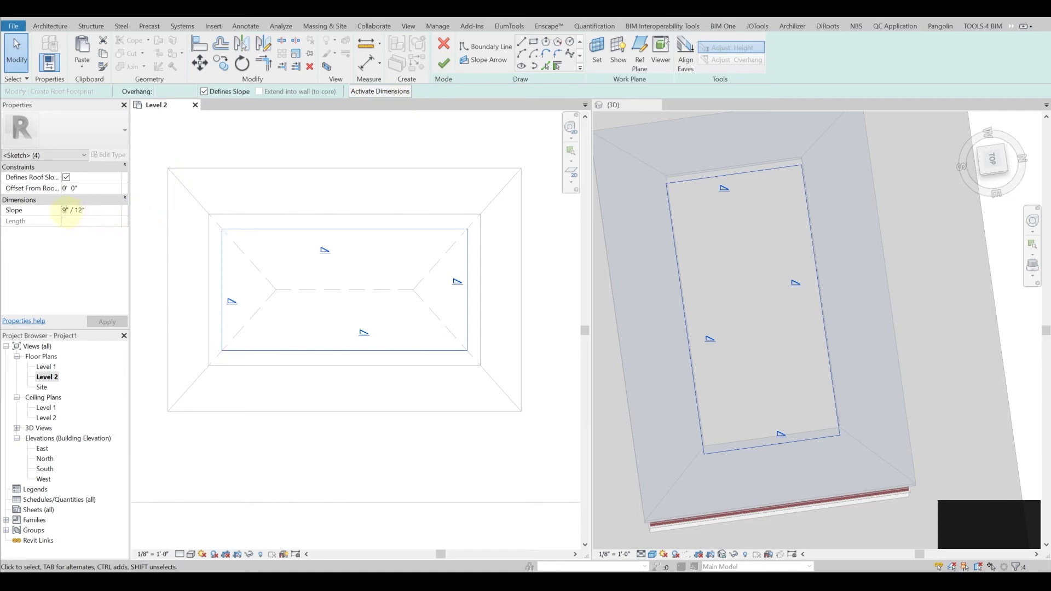
text(15)
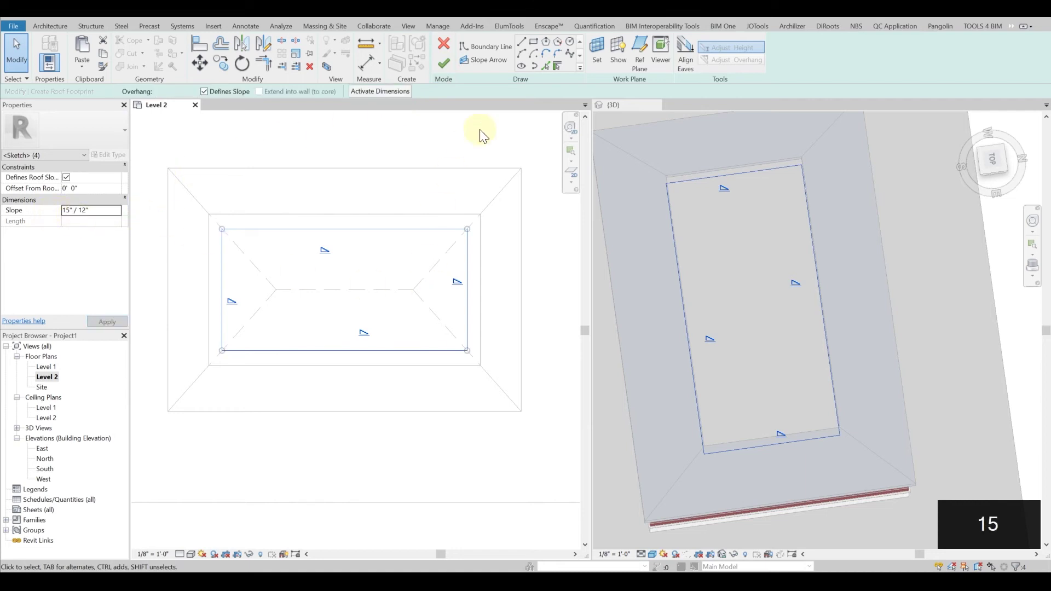
click(444, 64)
shift+middle_drag(672, 321, 858, 314)
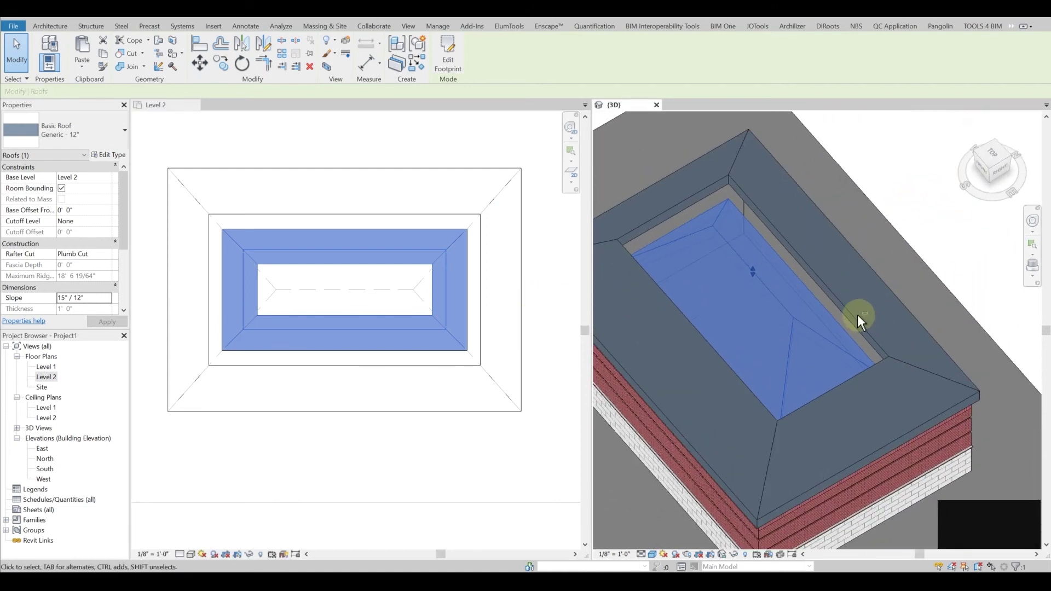
click(293, 155)
Cut a building section across the middle of the building's long side in plan and open the section view.
click(219, 17)
scroll(340, 336, down, 3)
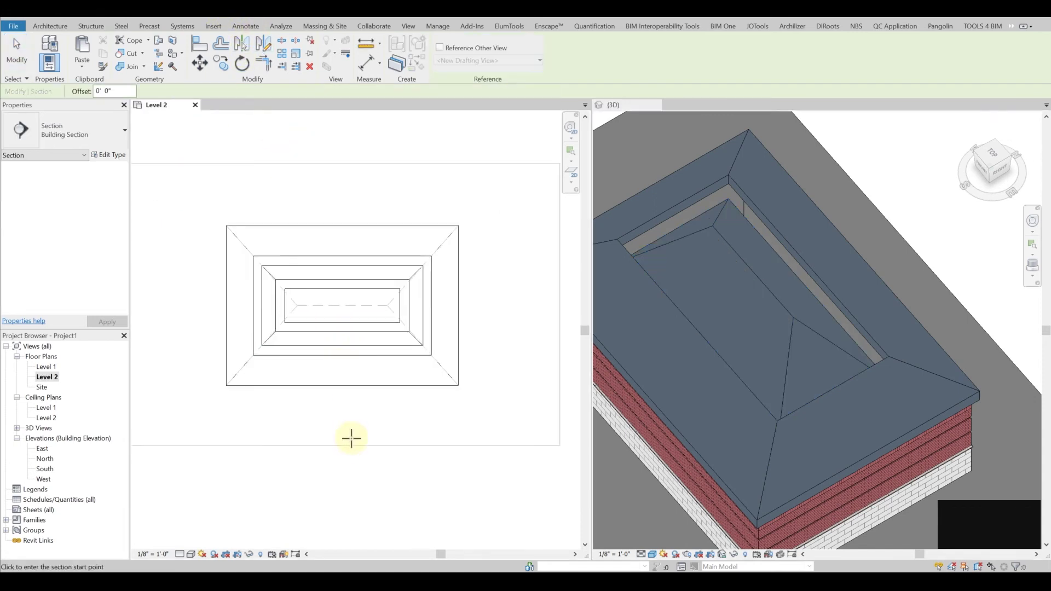
click(351, 446)
click(350, 178)
key(Escape)
key(Escape)
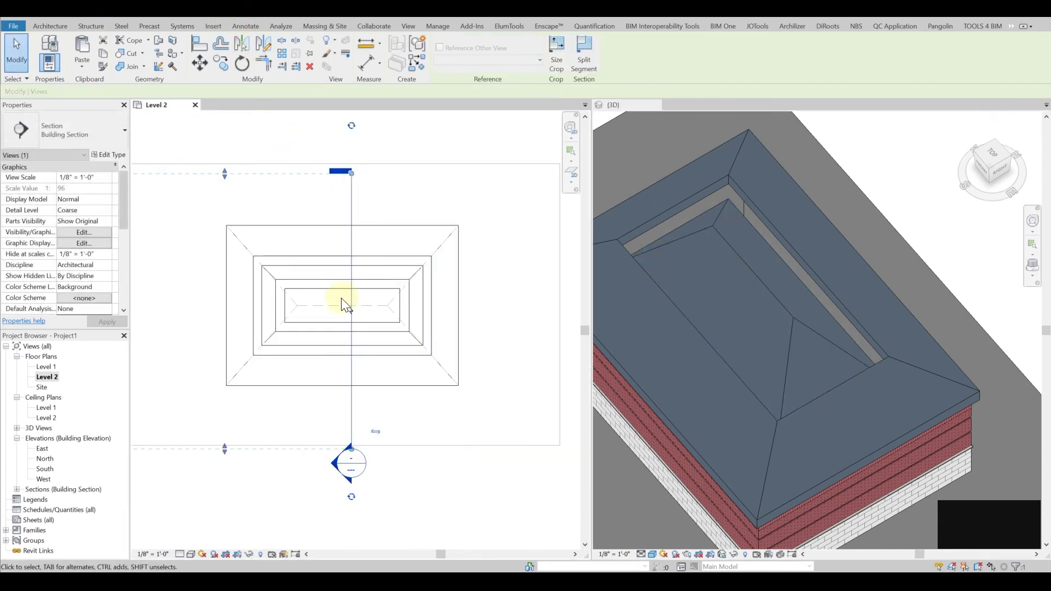
double_click(356, 470)
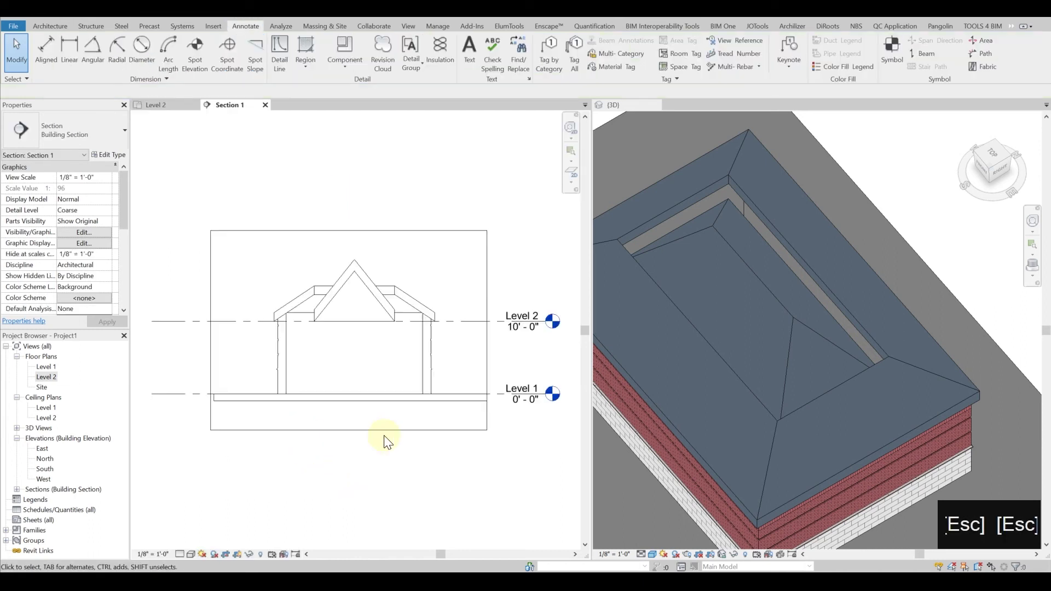
Move the steeper inner roof straight up in the section so its eave's upper corner meets the outer roof's cut edge.
click(350, 268)
scroll(429, 331, up, 5)
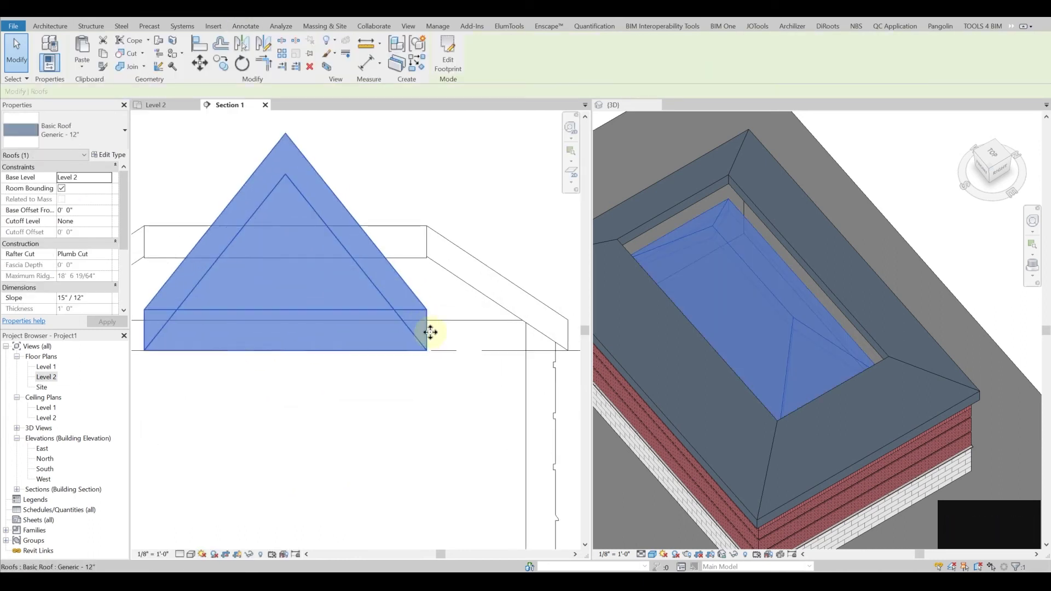
click(199, 63)
click(425, 302)
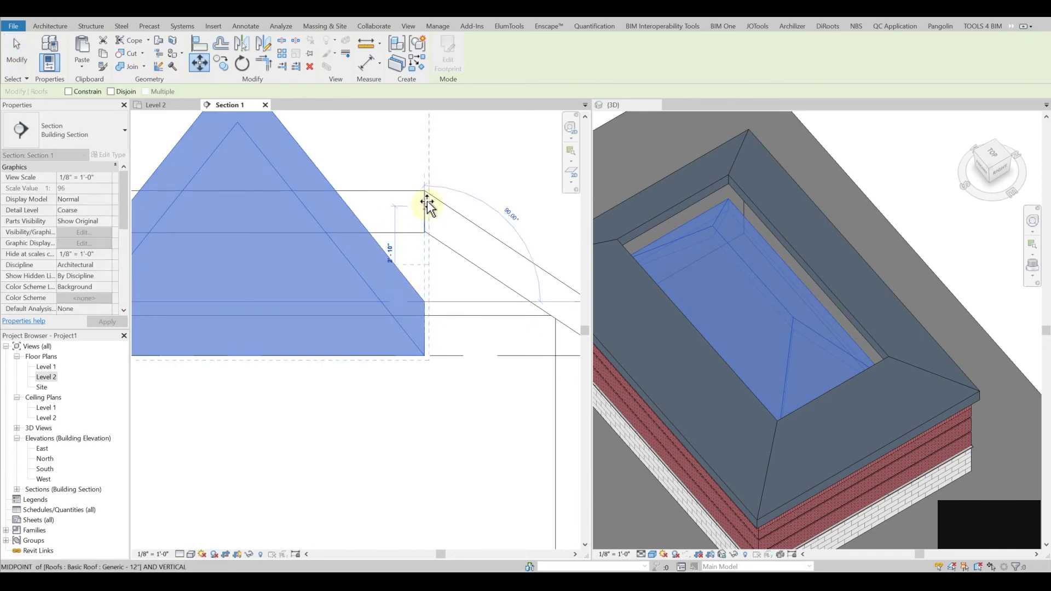
click(425, 189)
scroll(452, 256, down, 5)
key(Escape)
key(Escape)
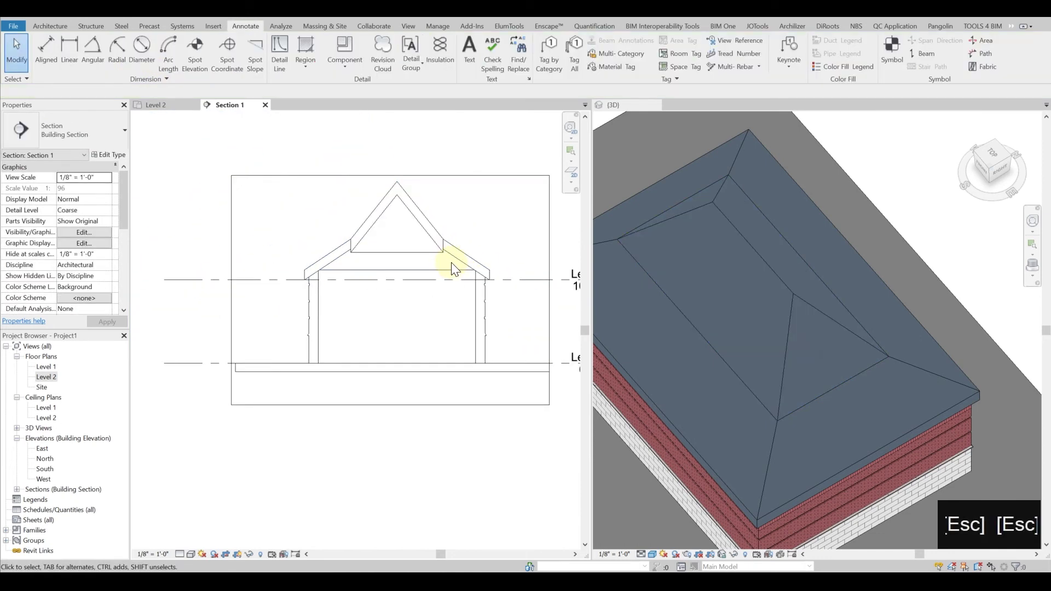
Examine the combination roof in 3D and the joint between its lower and upper roofs in section.
key(3)
key(d)
shift+middle_drag(793, 287, 888, 292)
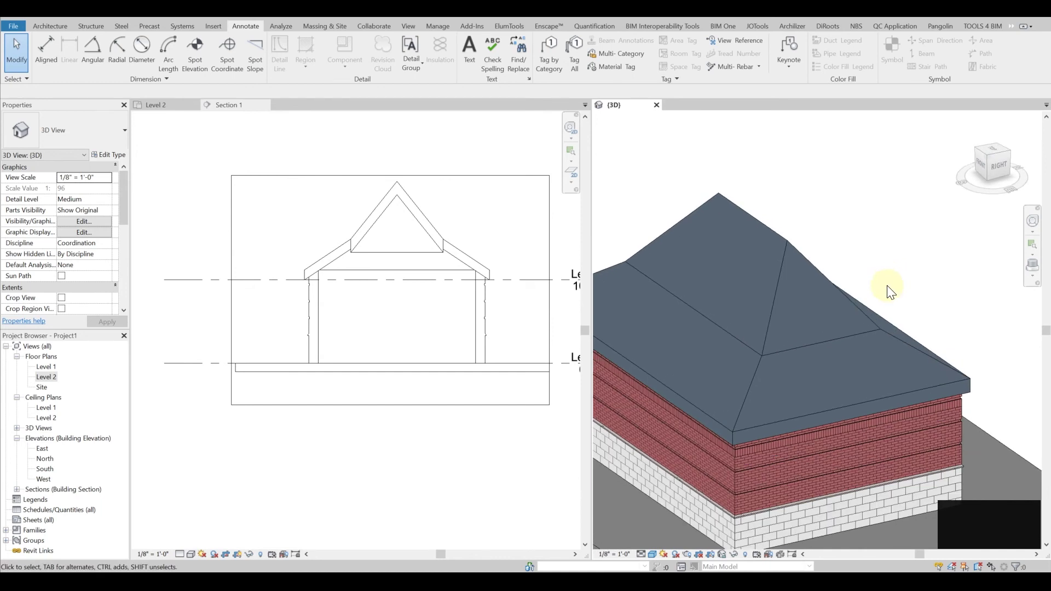
scroll(406, 214, up, 4)
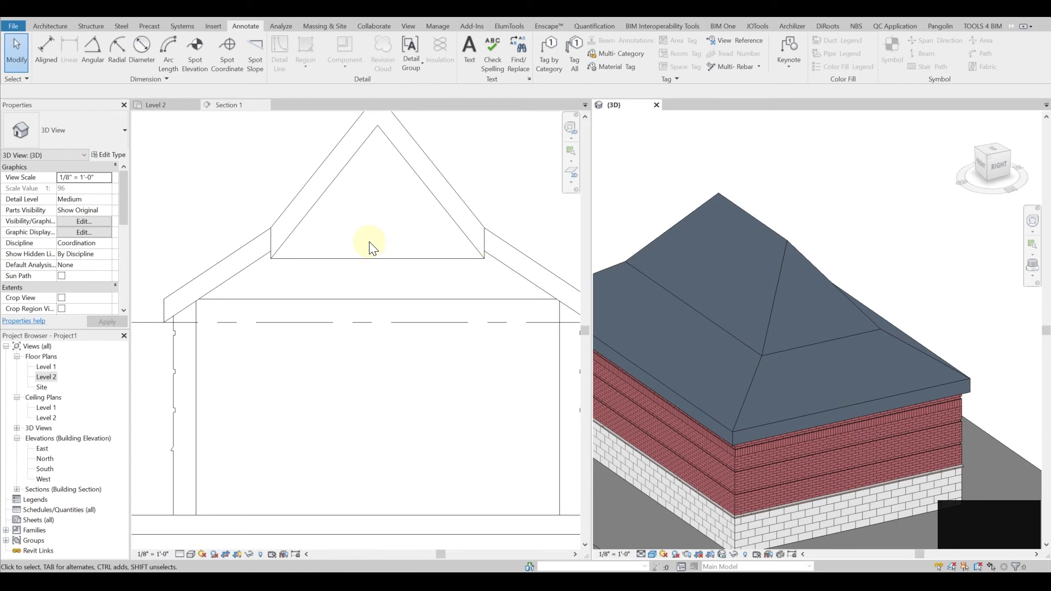
scroll(432, 247, down, 2)
click(411, 277)
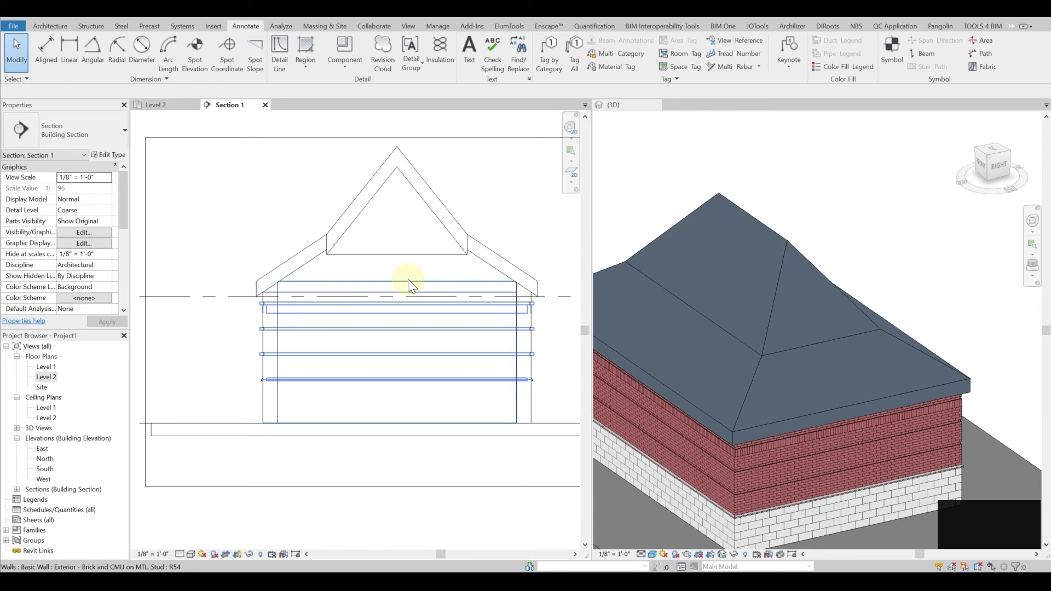
scroll(433, 255, down, 2)
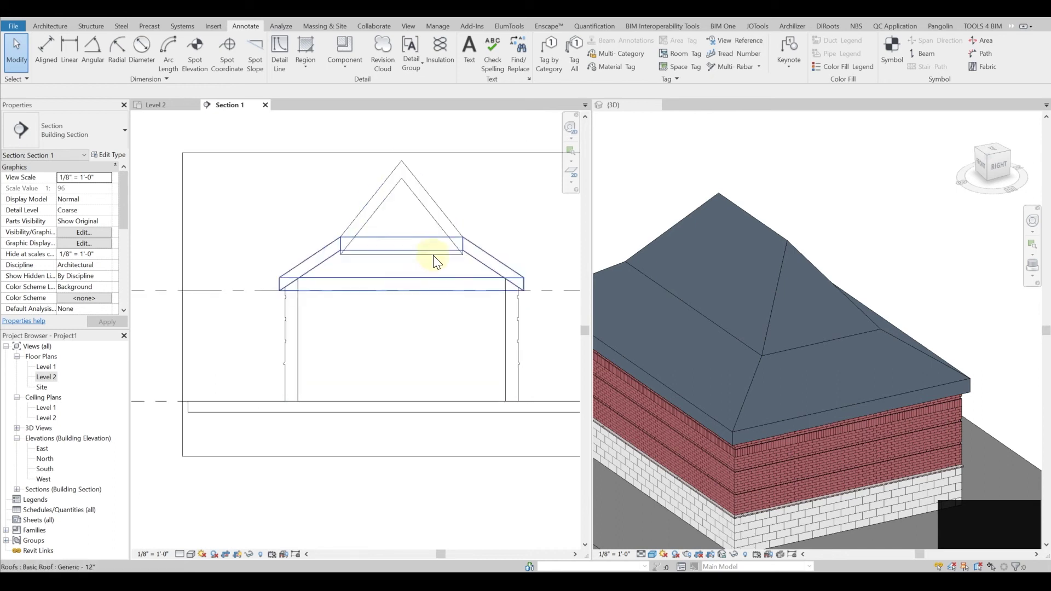
middle_drag(507, 224, 451, 233)
scroll(474, 270, up, 1)
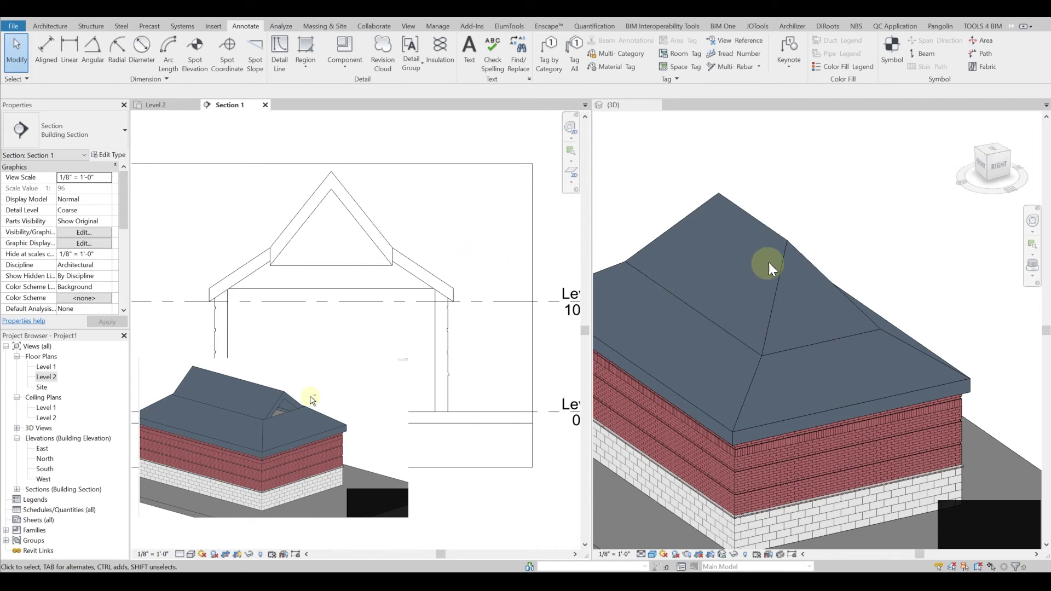
Edit the inner roof's footprint, remove the slope from its two short end lines and finish it as a gable.
click(787, 244)
double_click(788, 242)
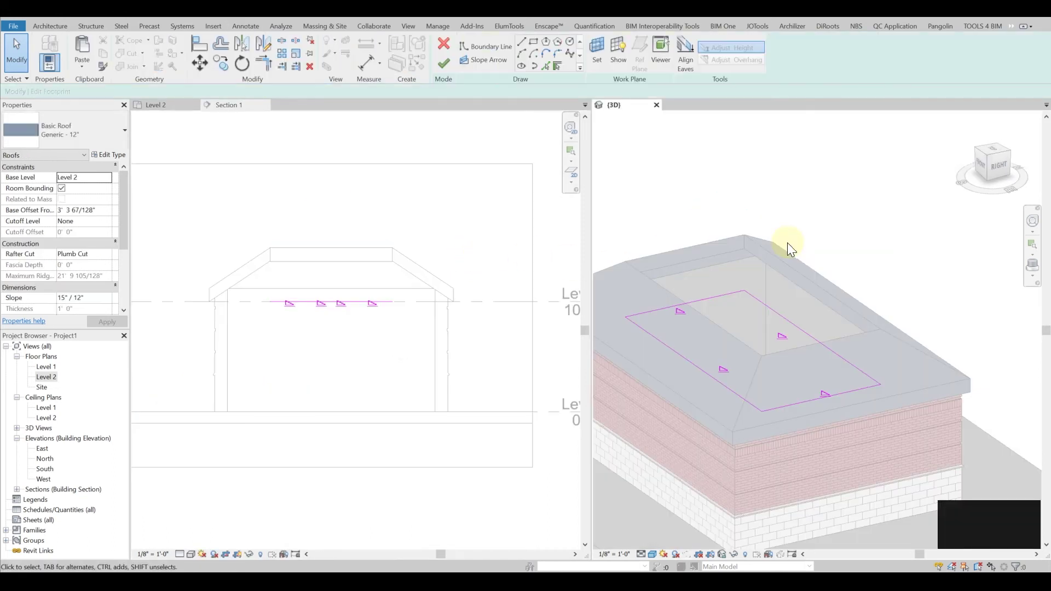
mouse_move(841, 337)
shift+middle_down()
mouse_move(781, 412)
mouse_move(777, 516)
mouse_move(772, 484)
shift+middle_up()
click(755, 269)
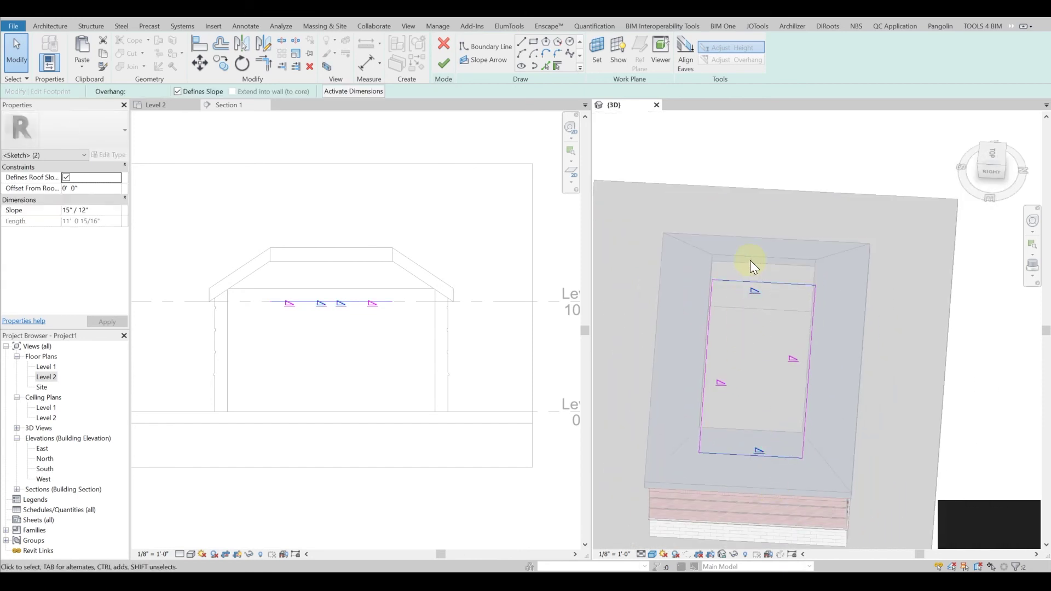
click(178, 91)
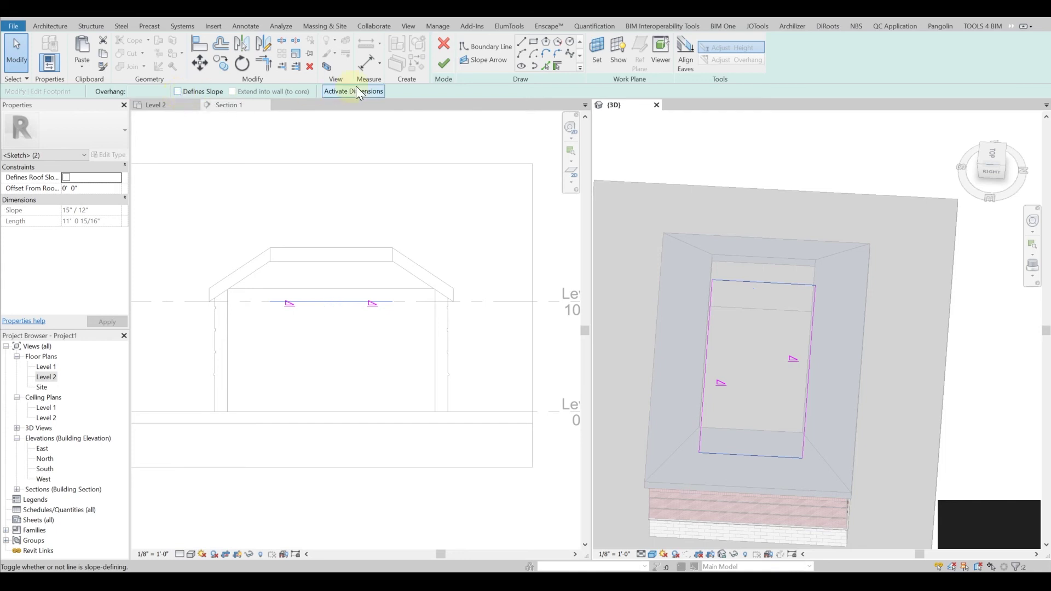
click(436, 65)
shift+middle_drag(641, 232, 874, 276)
click(873, 277)
click(793, 308)
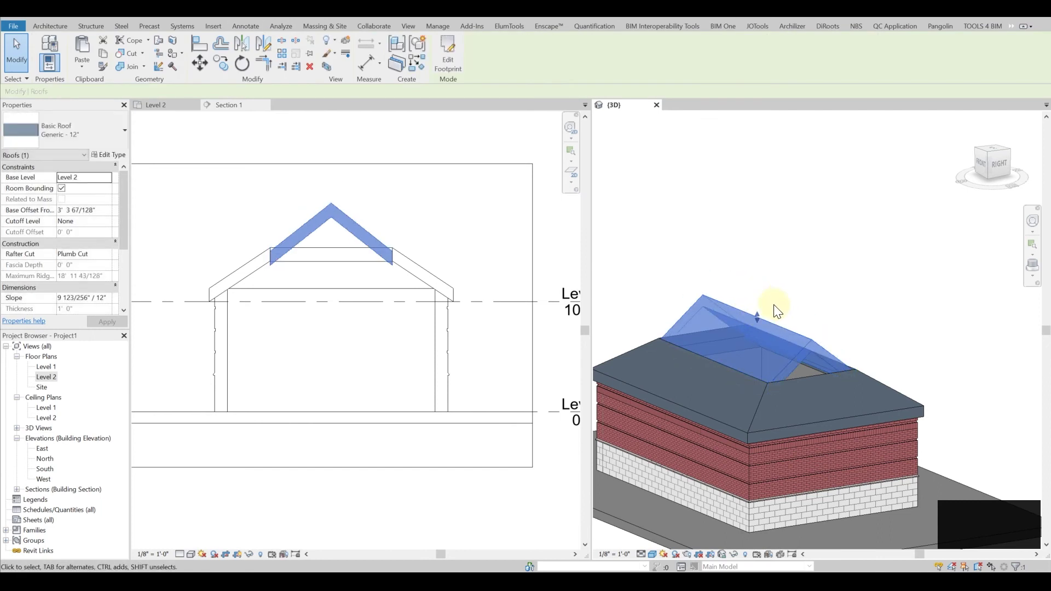
key(Escape)
mouse_move(828, 329)
shift+middle_down()
mouse_move(971, 387)
mouse_move(903, 352)
mouse_move(764, 342)
mouse_move(759, 355)
mouse_move(746, 314)
mouse_move(823, 401)
mouse_move(799, 384)
shift+middle_up()
Raise the inner gable roof in the section until its eave's upper corner aligns with the hip roof's cut edge.
click(376, 234)
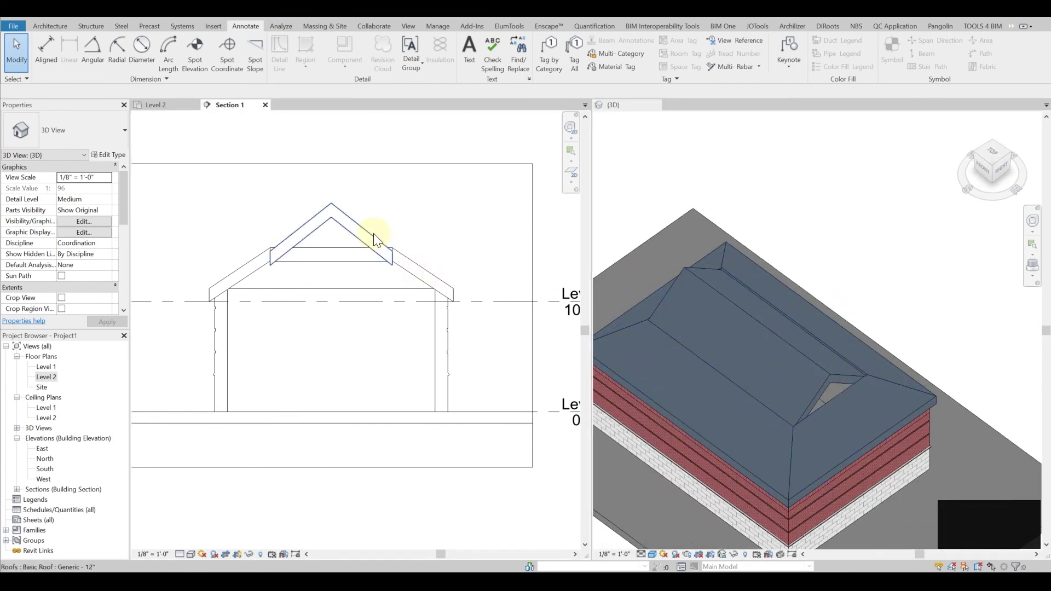
scroll(376, 234, up, 5)
click(402, 254)
scroll(404, 256, up, 1)
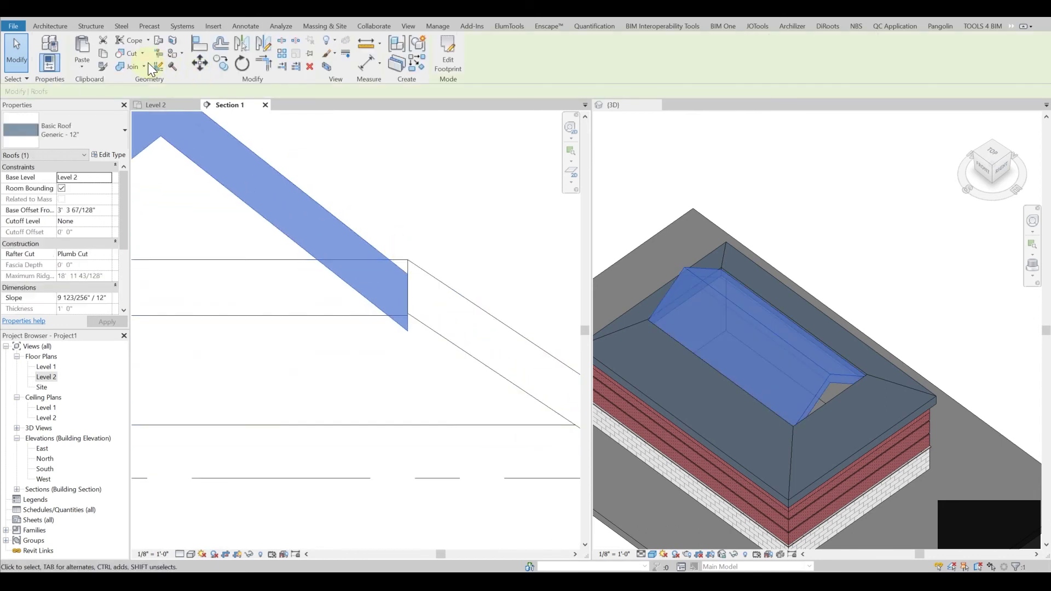
click(200, 63)
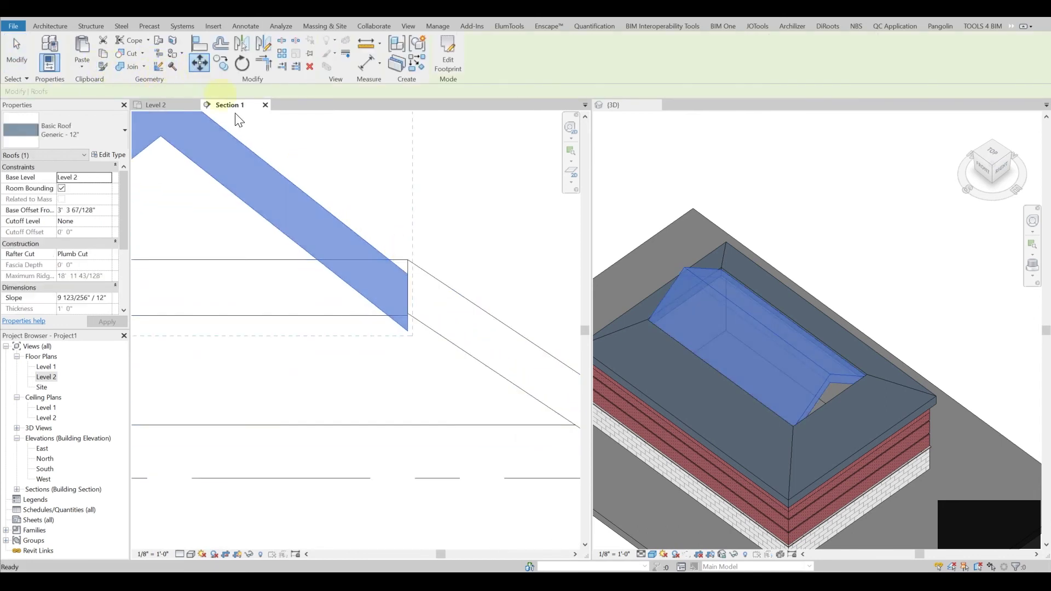
click(409, 275)
click(408, 261)
click(441, 212)
scroll(442, 225, down, 4)
scroll(882, 290, down, 5)
Delete the inner gable roof and the cut-out hip roof from the building.
shift+middle_drag(904, 312, 904, 352)
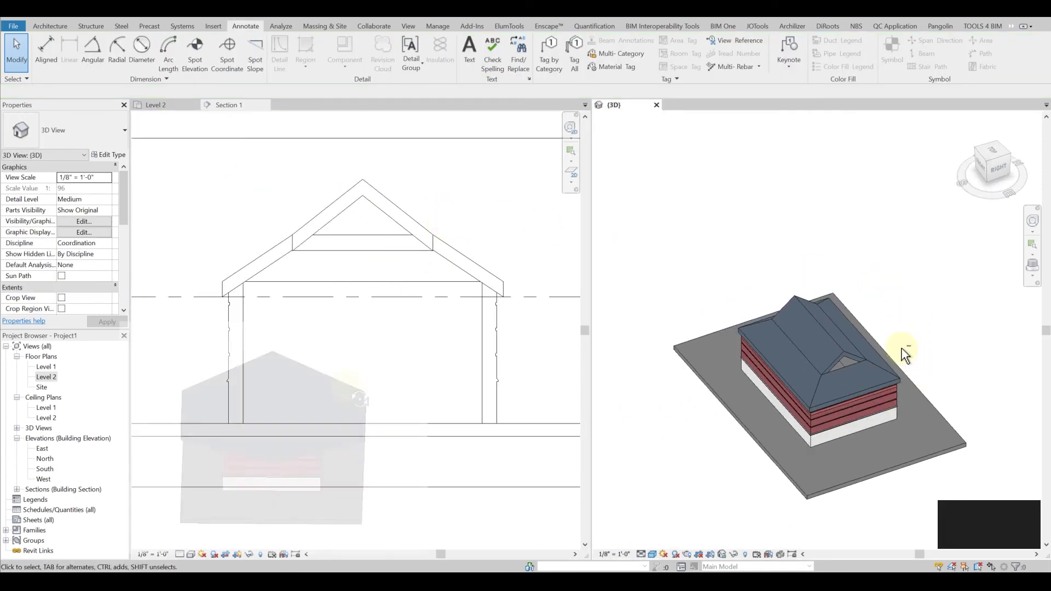
shift+middle_drag(833, 331, 876, 346)
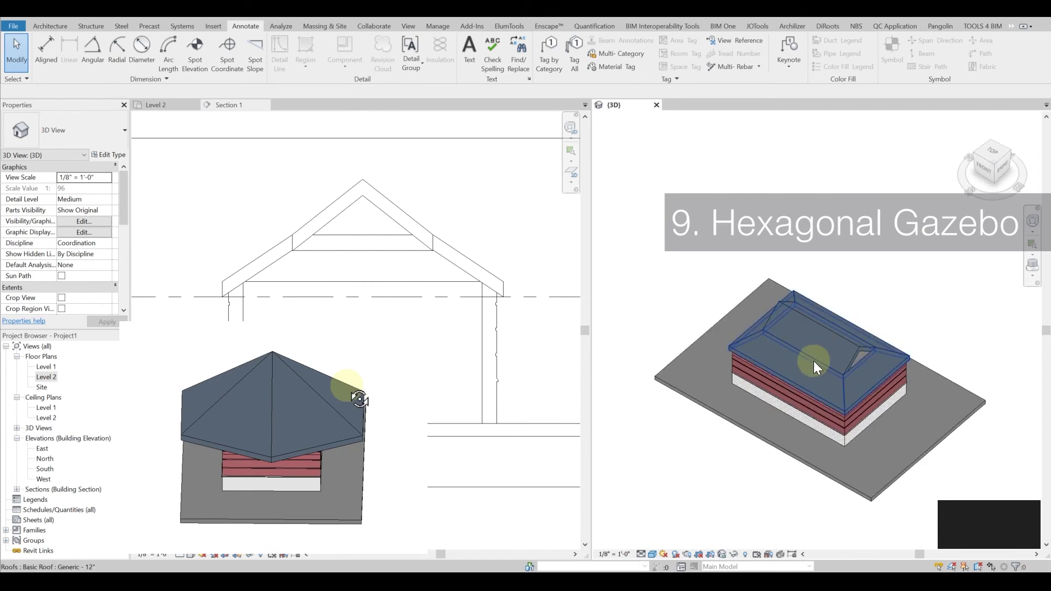
shift+middle_drag(924, 367, 898, 379)
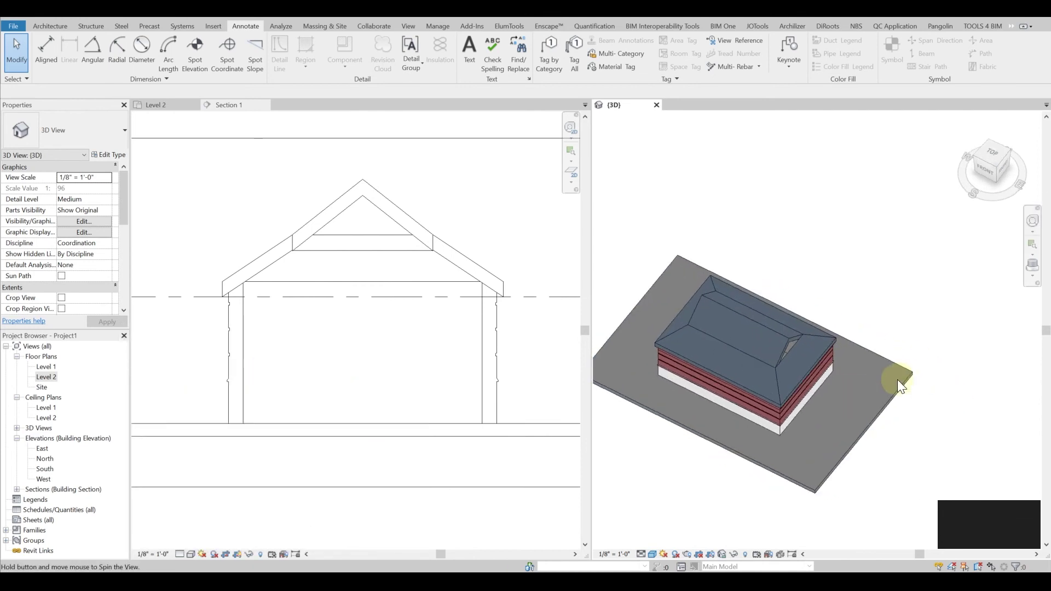
click(752, 320)
key(d)
key(e)
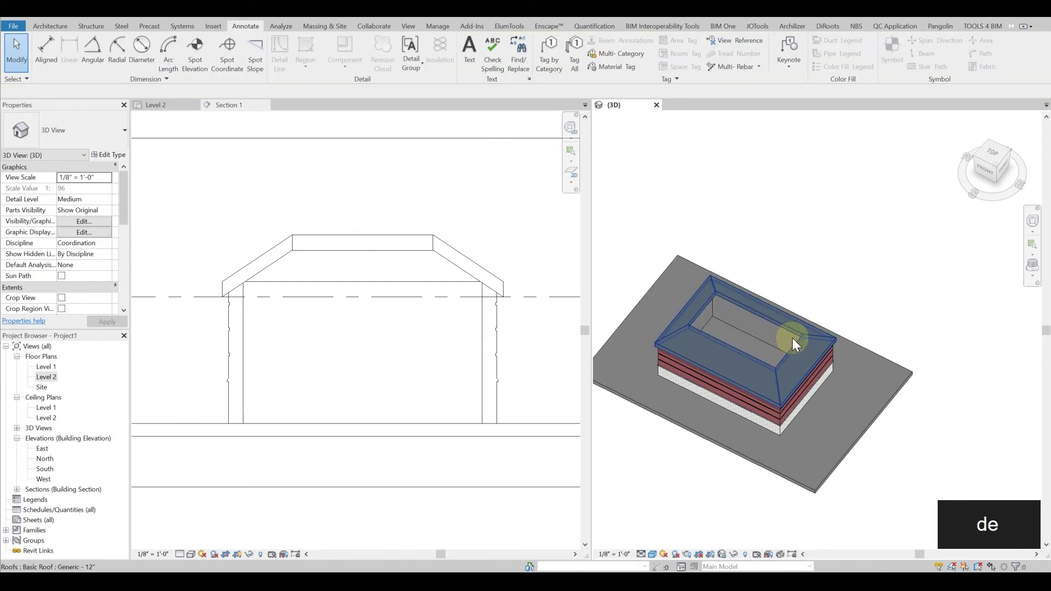
click(791, 342)
key(d)
key(e)
Create a flat footprint roof on Level 2 from a 6-sided polygon centred on the building, with a radius of about 22' 7".
shift+middle_drag(790, 342, 906, 228)
scroll(458, 281, down, 4)
scroll(458, 283, down, 1)
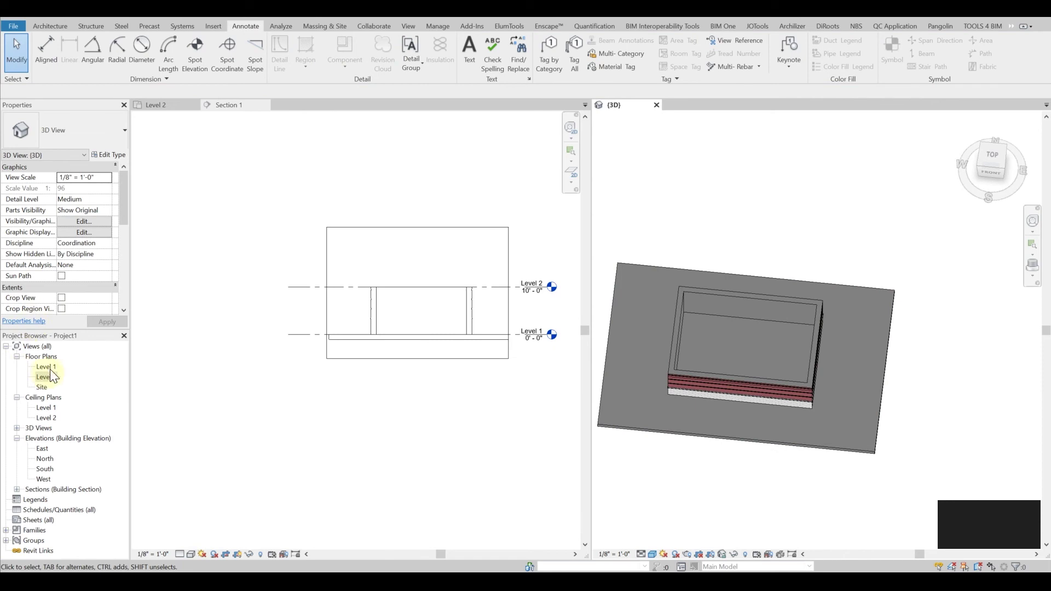
click(164, 104)
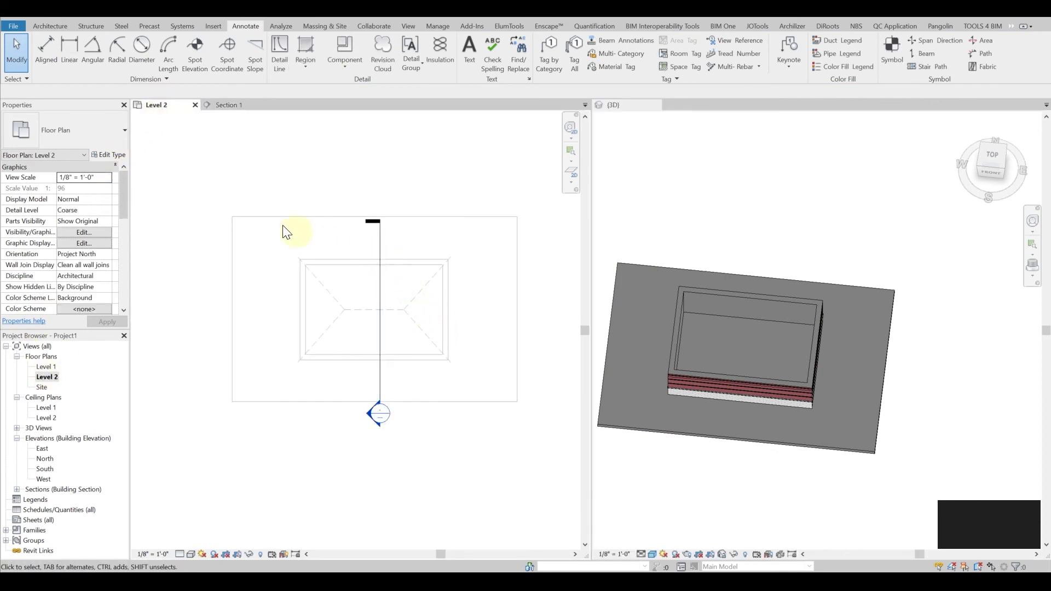
click(60, 23)
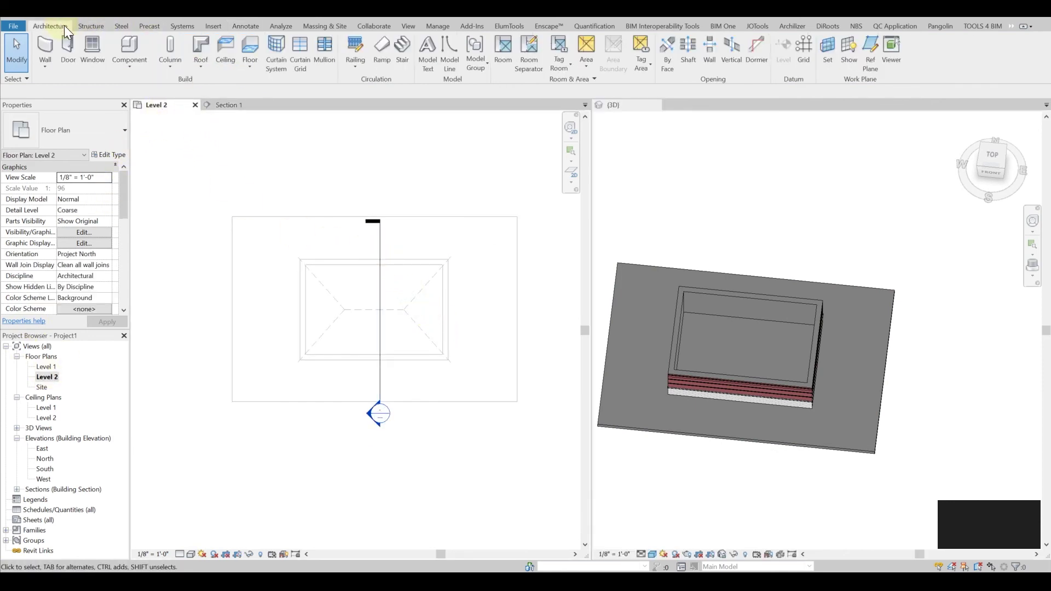
click(201, 46)
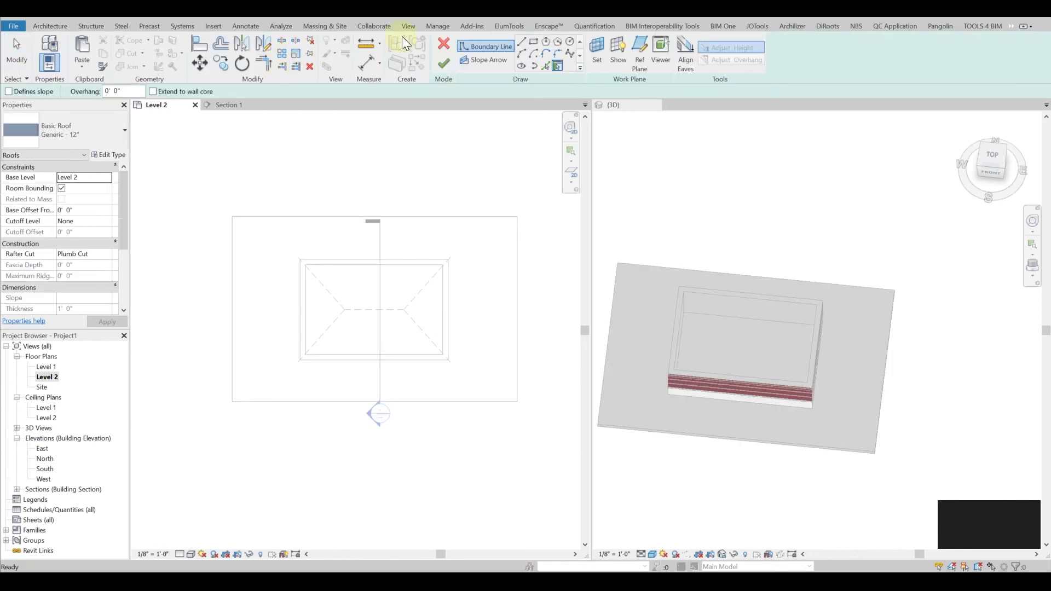
click(544, 43)
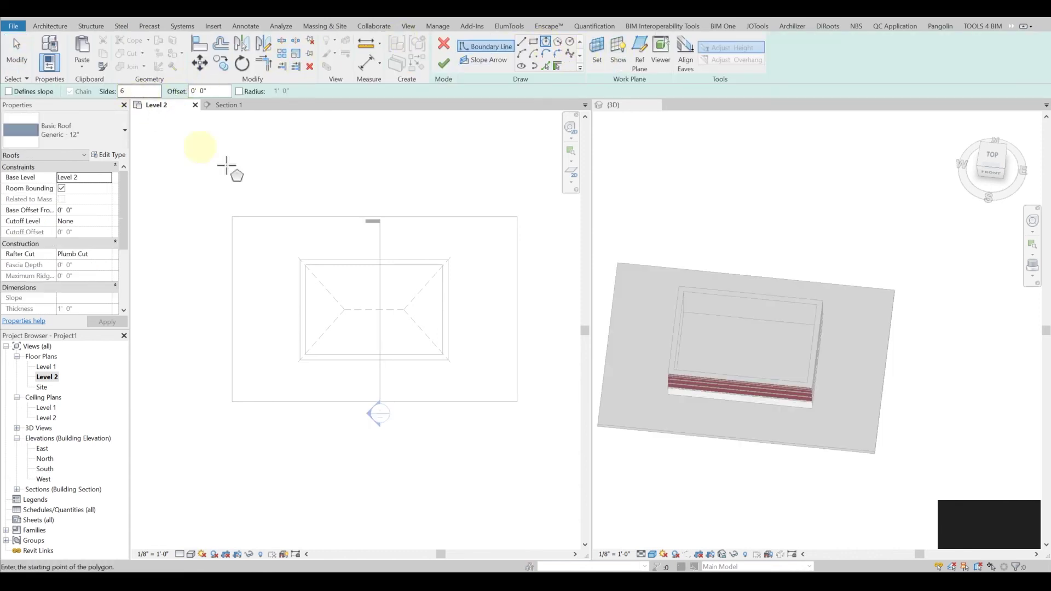
click(374, 310)
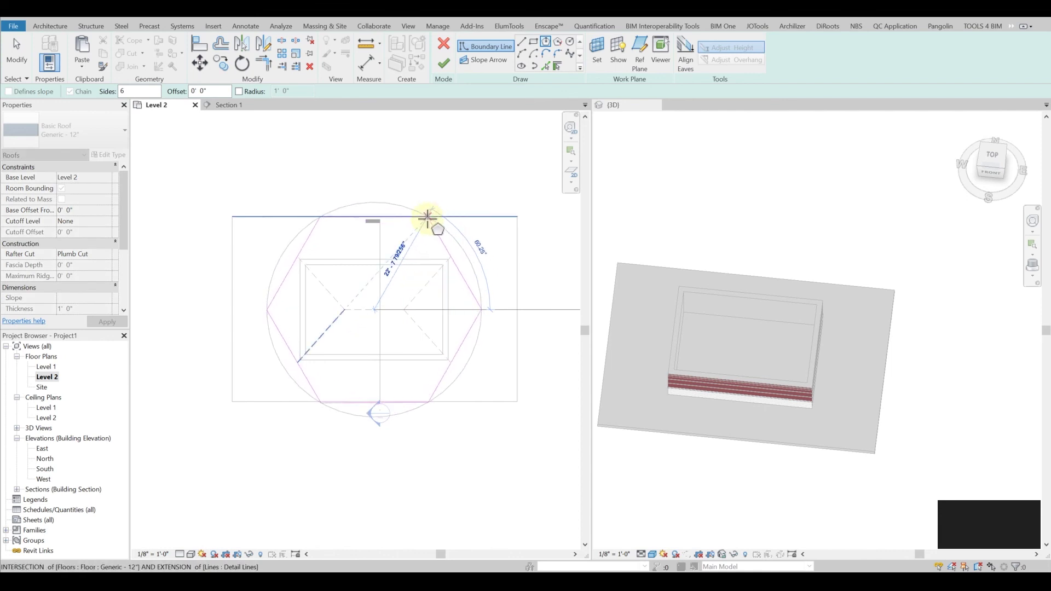
click(428, 217)
key(Escape)
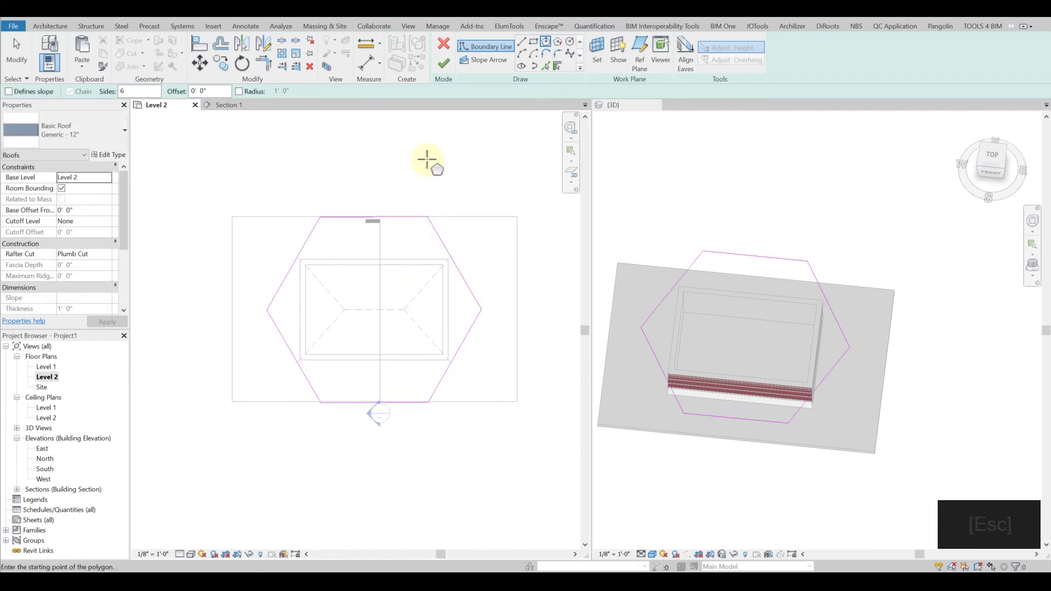
click(443, 63)
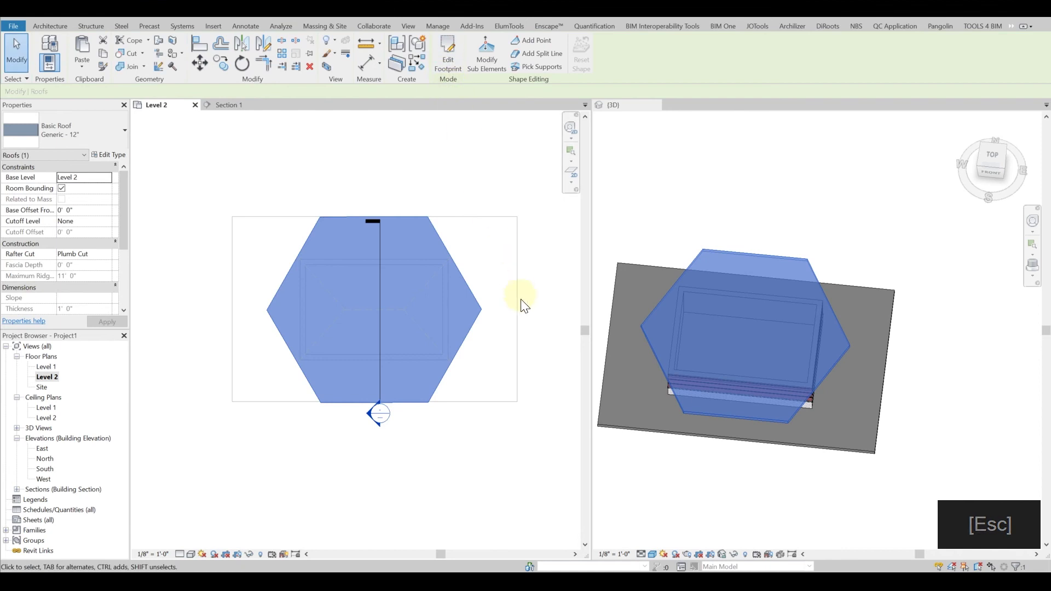
Edit the hexagonal roof's footprint, make all six boundary lines slope-defining and finish the sketch.
click(853, 494)
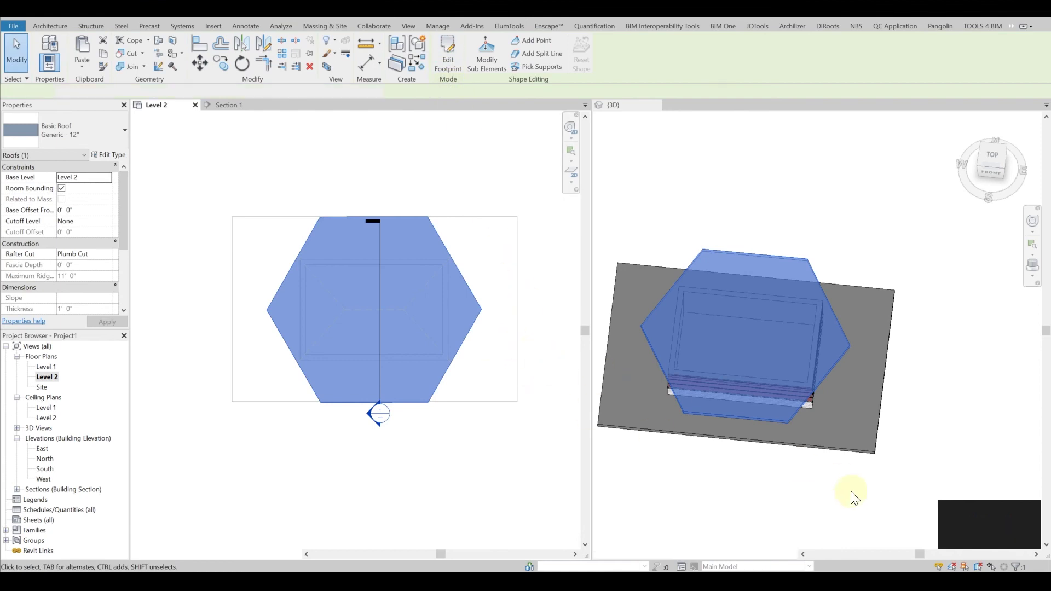
click(928, 358)
mouse_move(850, 393)
shift+middle_down()
mouse_move(840, 235)
mouse_move(741, 262)
mouse_move(816, 354)
shift+middle_up()
double_click(836, 347)
mouse_move(873, 434)
mouse_down()
mouse_move(633, 254)
mouse_move(607, 203)
mouse_up()
click(178, 92)
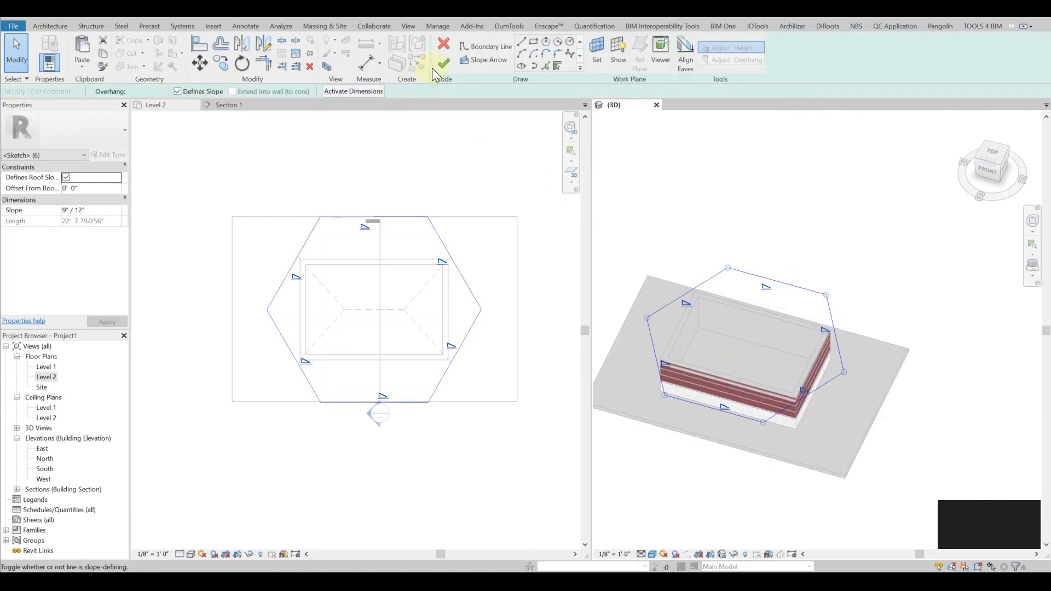
click(436, 65)
click(838, 265)
Attach the tops of the whole chain of exterior walls to the hexagonal roof.
shift+middle_drag(946, 363, 922, 307)
key(Tab)
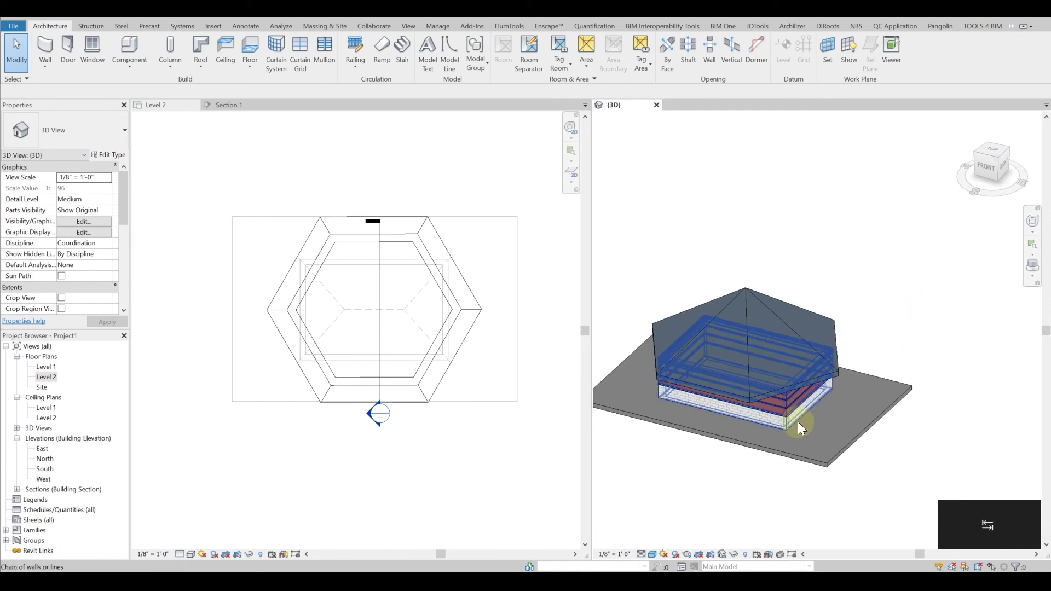
click(797, 421)
shift+middle_drag(797, 421, 934, 347)
click(518, 45)
click(745, 283)
shift+middle_drag(843, 381, 502, 336)
click(898, 330)
shift+middle_drag(898, 330, 852, 343)
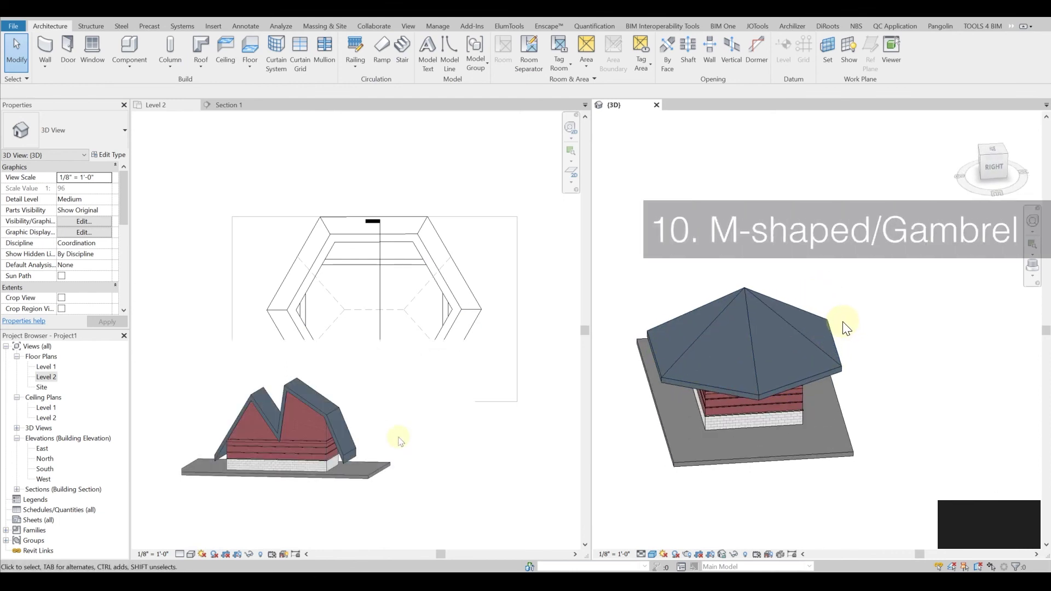
Delete the hexagonal roof from the building.
click(799, 305)
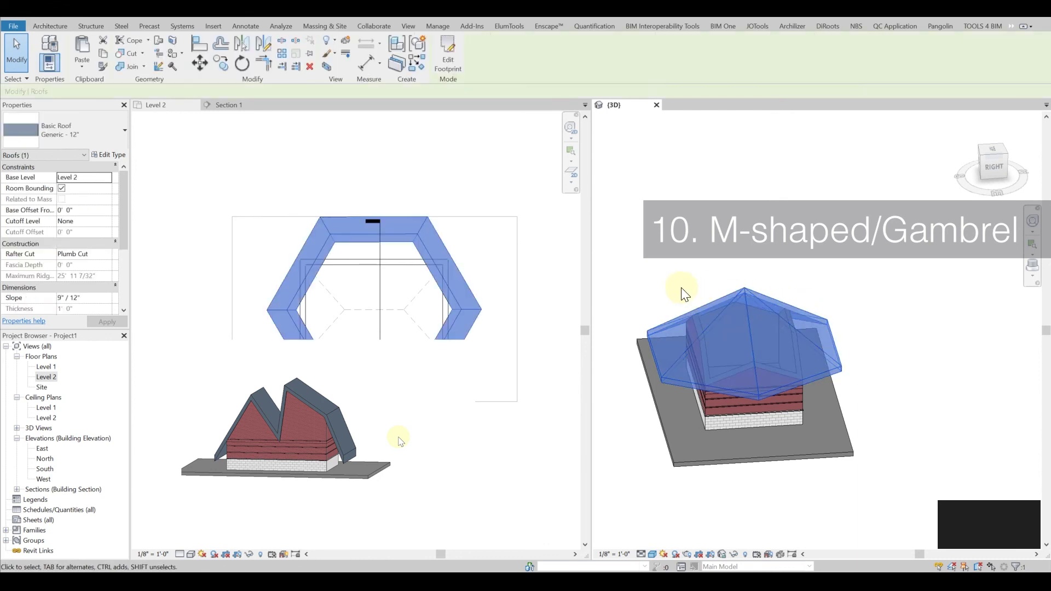
key(d)
key(e)
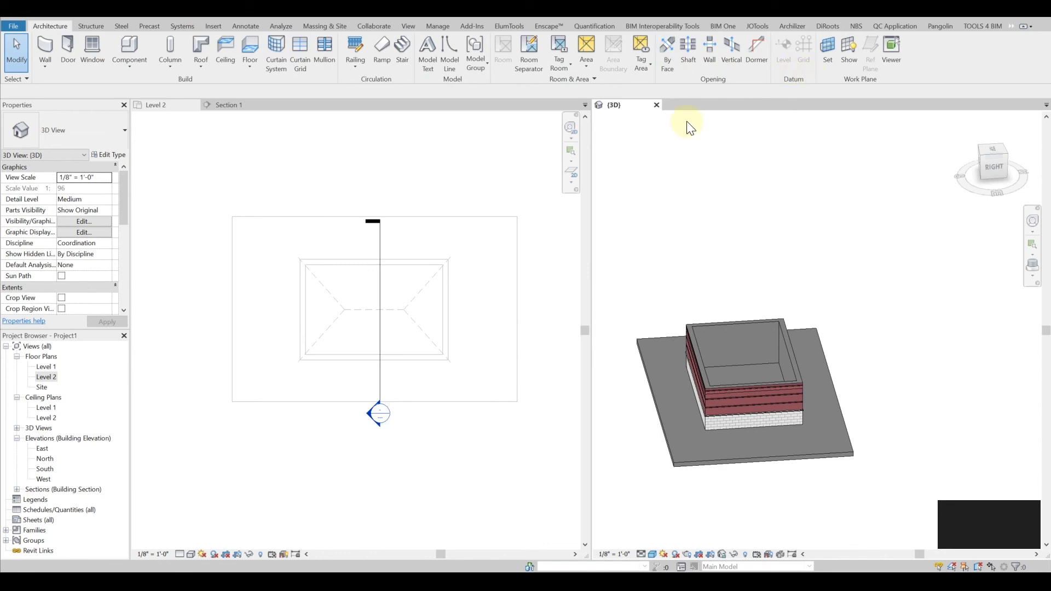
Draw a horizontal reference plane across the full building in the Level 2 plan, slightly south of the dashed ridge line.
click(339, 179)
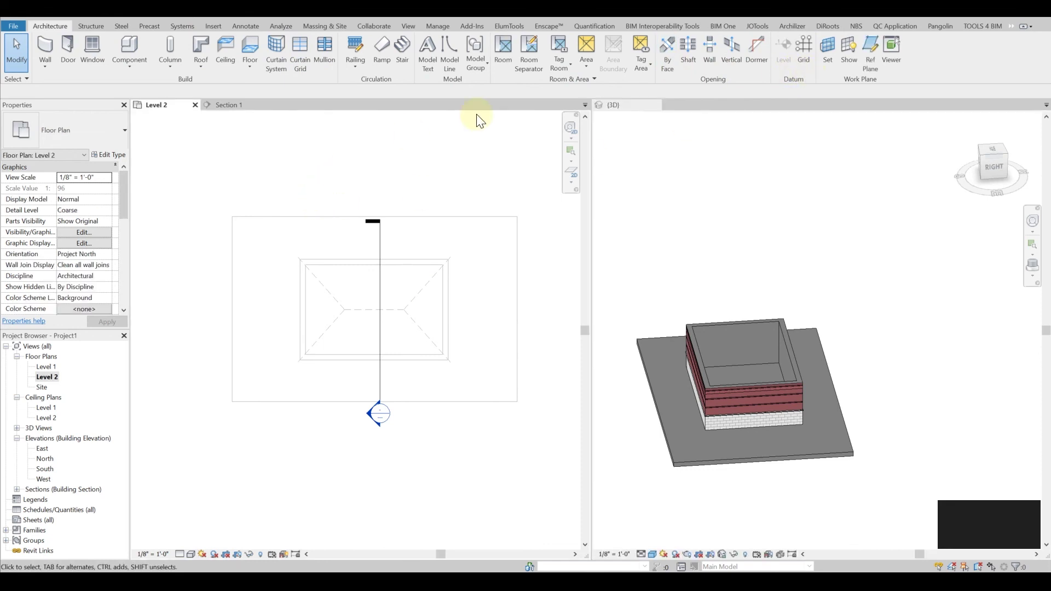
click(870, 54)
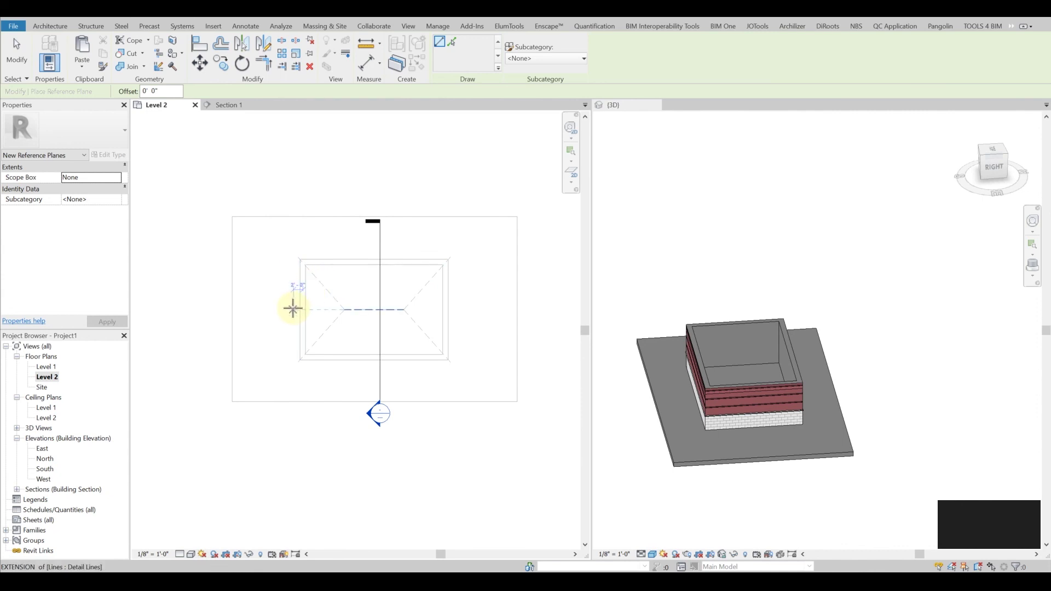
click(284, 325)
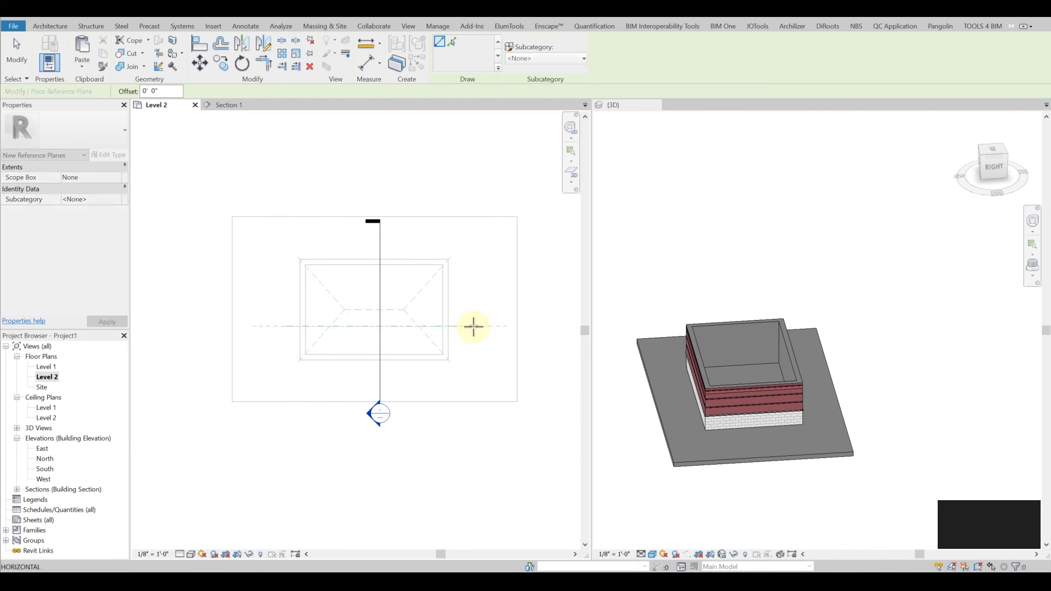
click(476, 325)
key(Escape)
key(Escape)
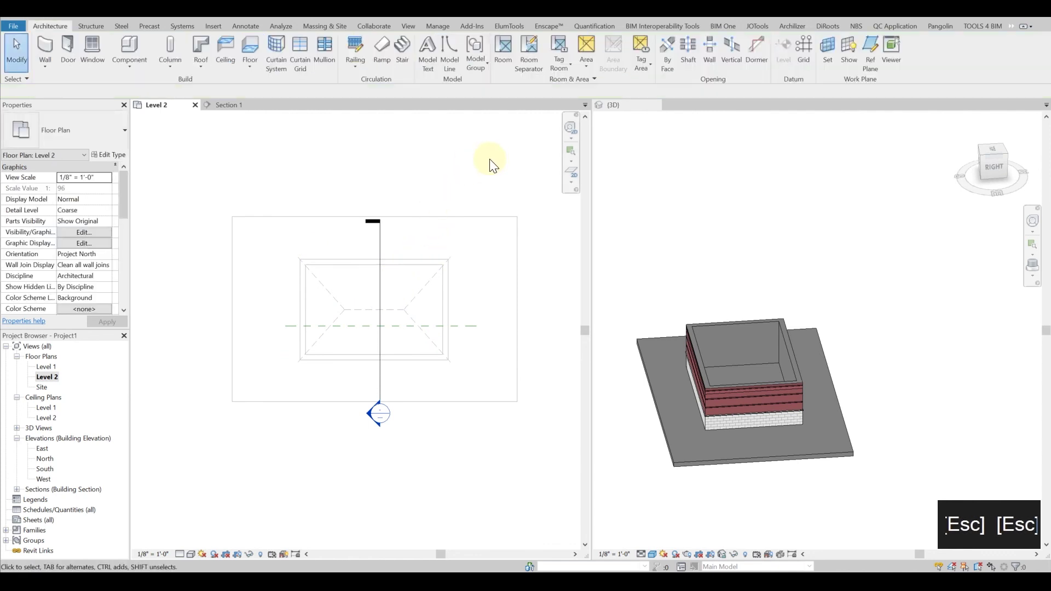
Start a Roof by Extrusion on the new reference plane, opening the South elevation for the sketch with Level 2 as reference level.
click(201, 65)
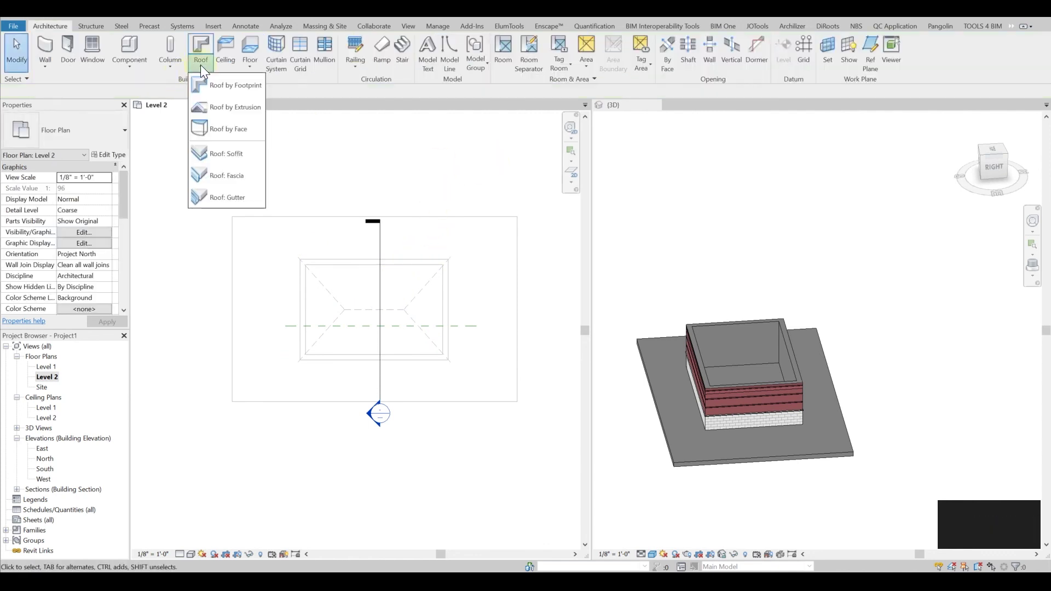
click(222, 107)
click(482, 351)
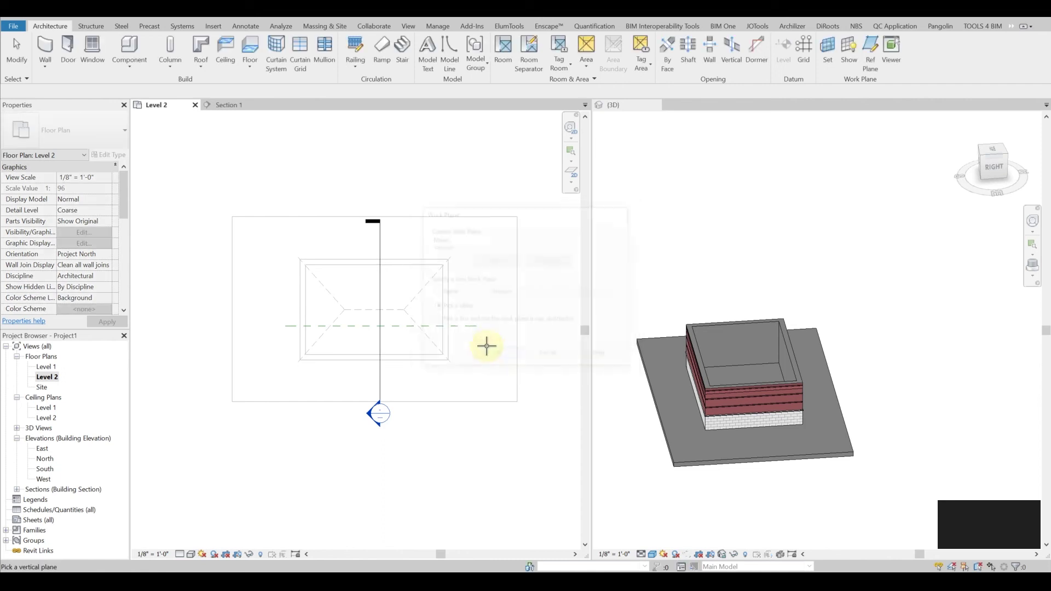
click(472, 326)
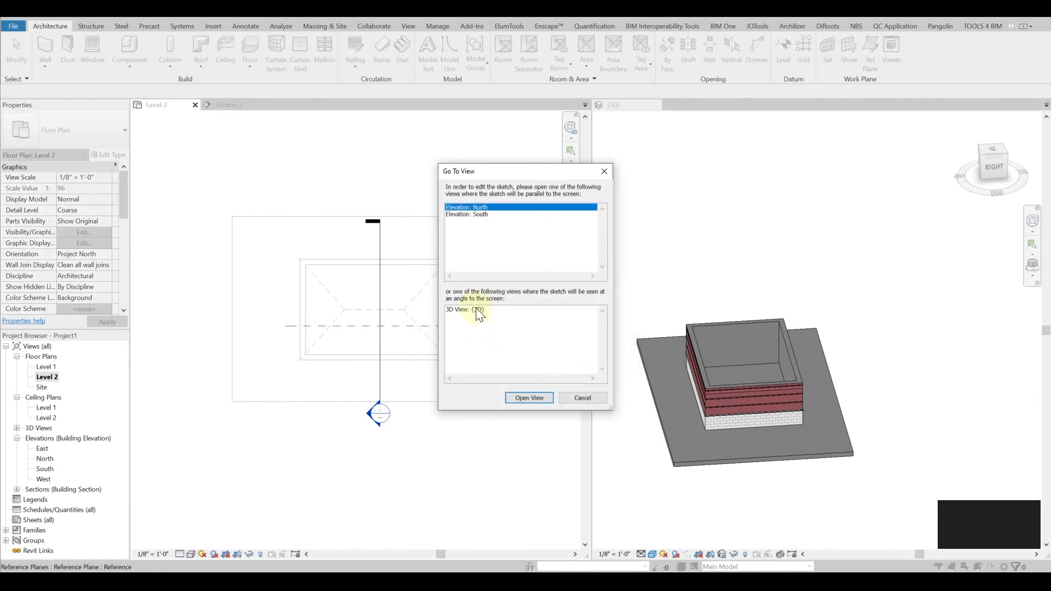
click(473, 214)
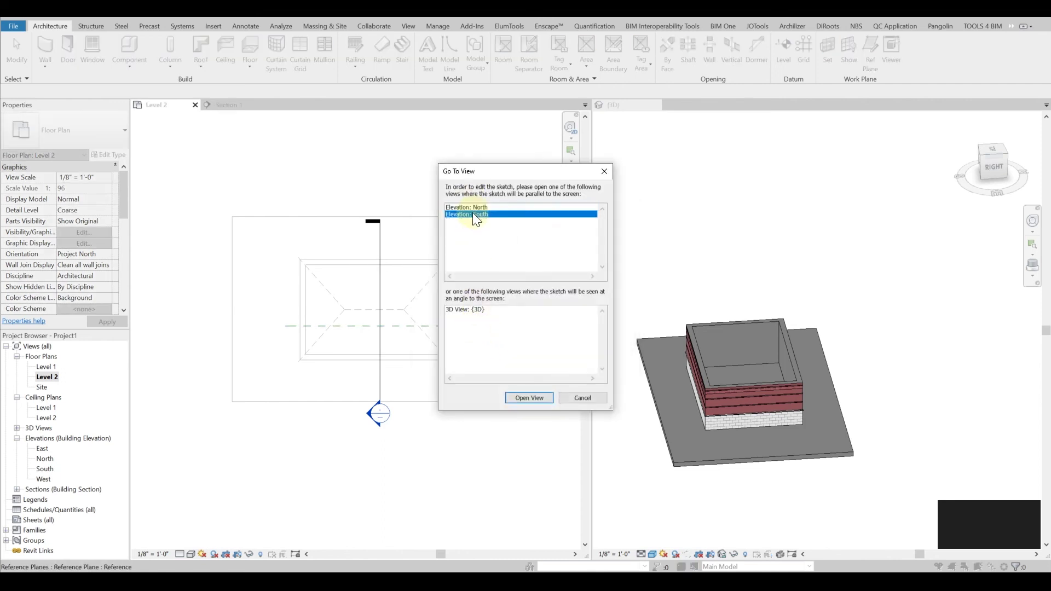
click(533, 397)
click(527, 313)
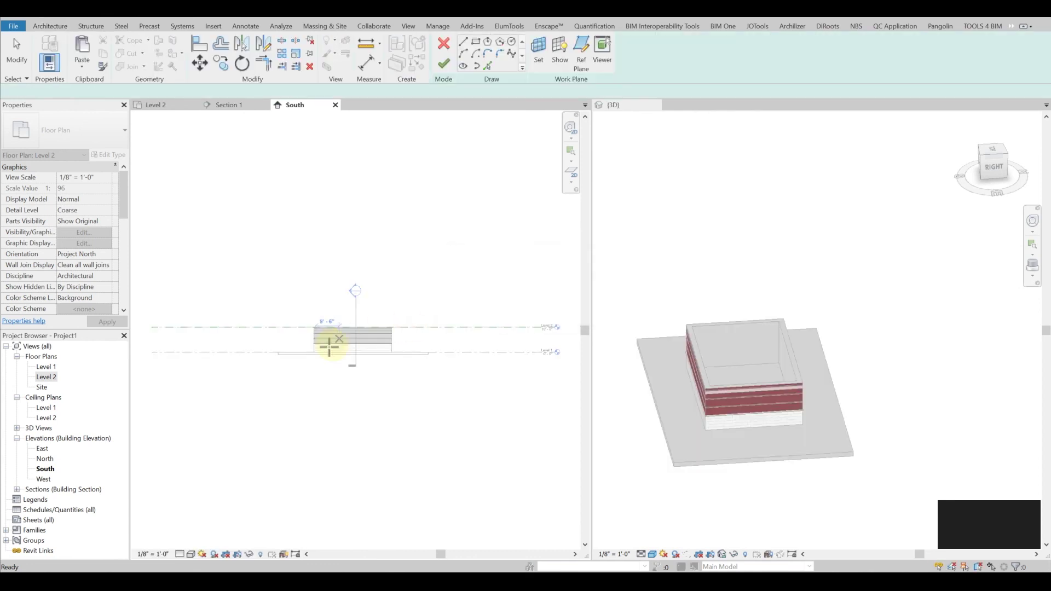
Sketch a five-segment, two-peaked roof profile above the building, overhanging both side walls, with a first slope about 22' long, and finish it.
scroll(332, 328, up, 5)
scroll(324, 284, up, 3)
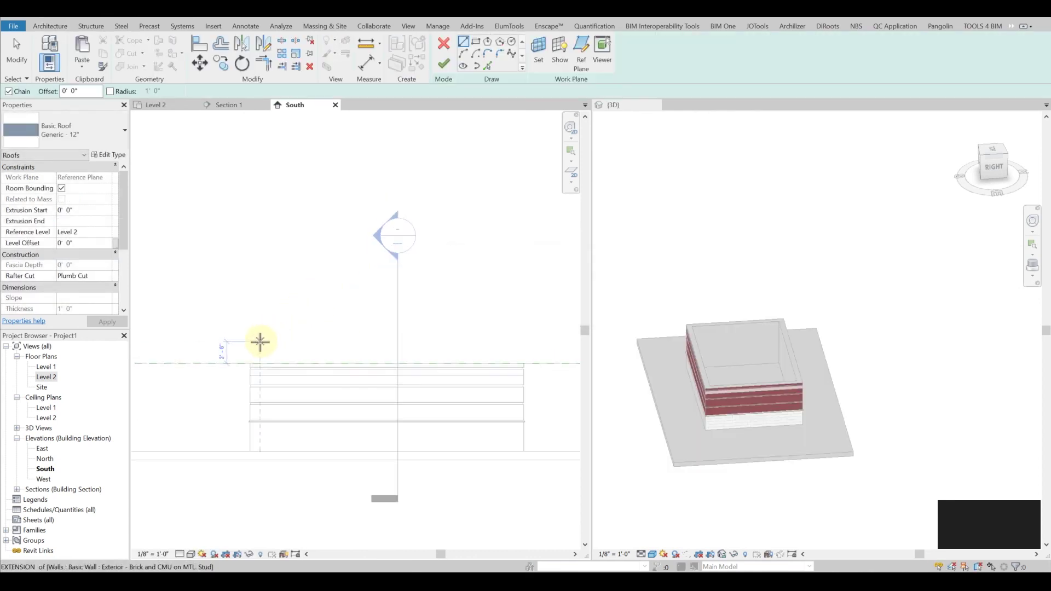
click(218, 410)
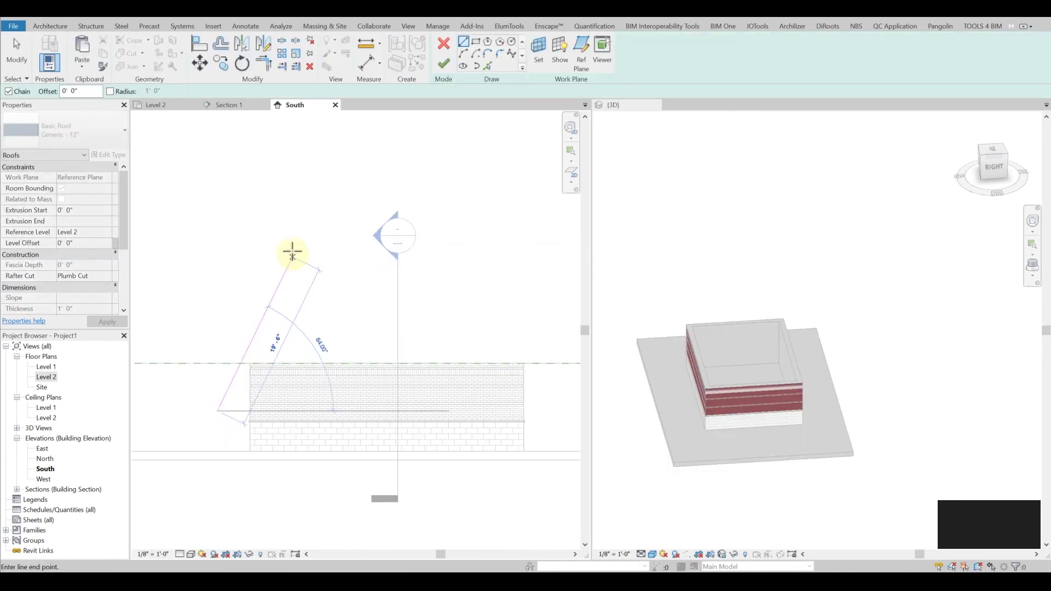
click(316, 247)
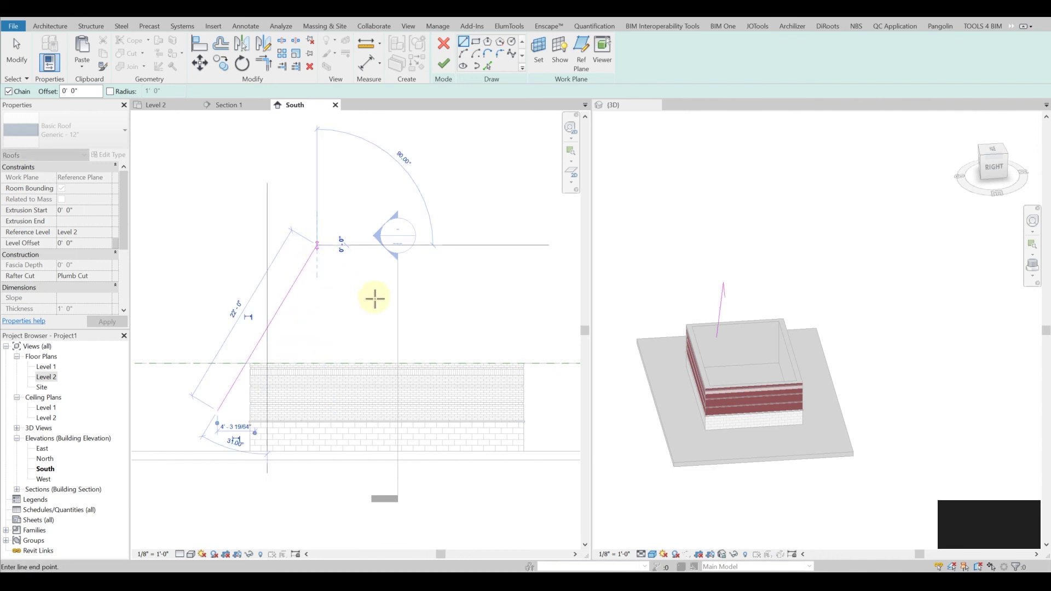
click(390, 348)
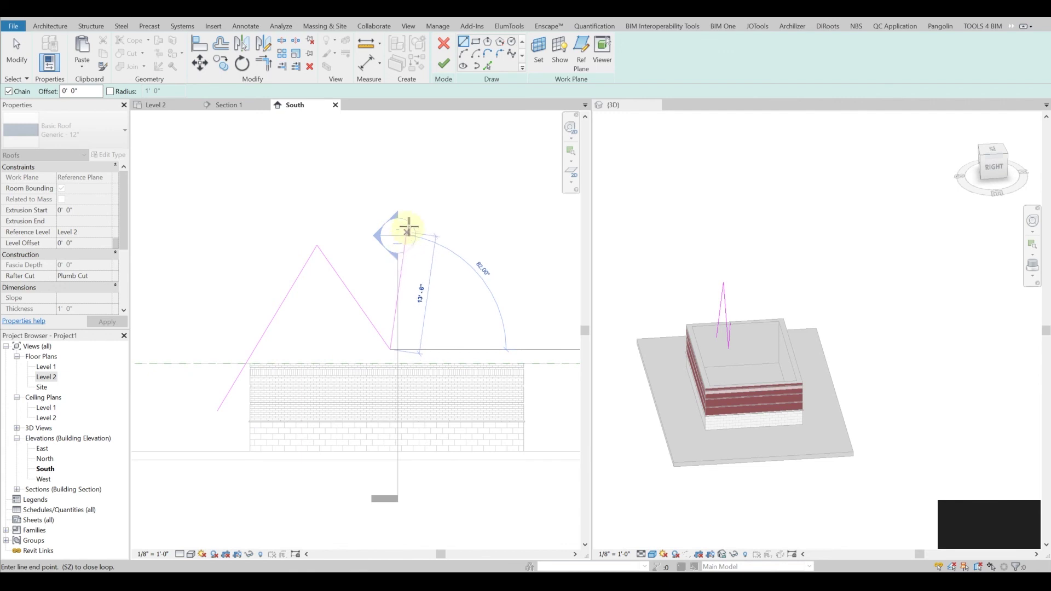
click(407, 214)
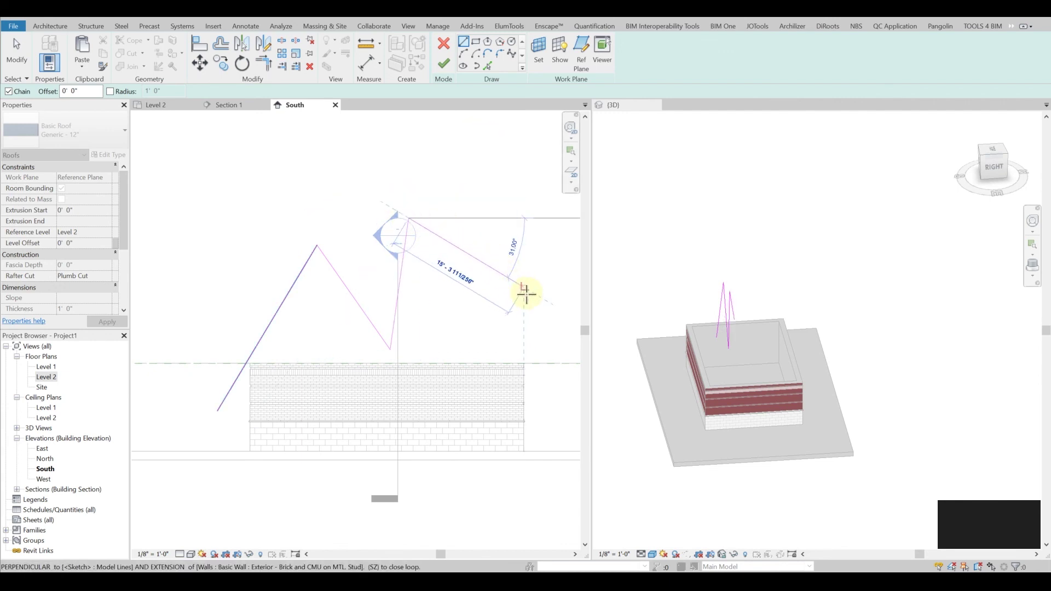
click(529, 300)
middle_drag(575, 392, 520, 324)
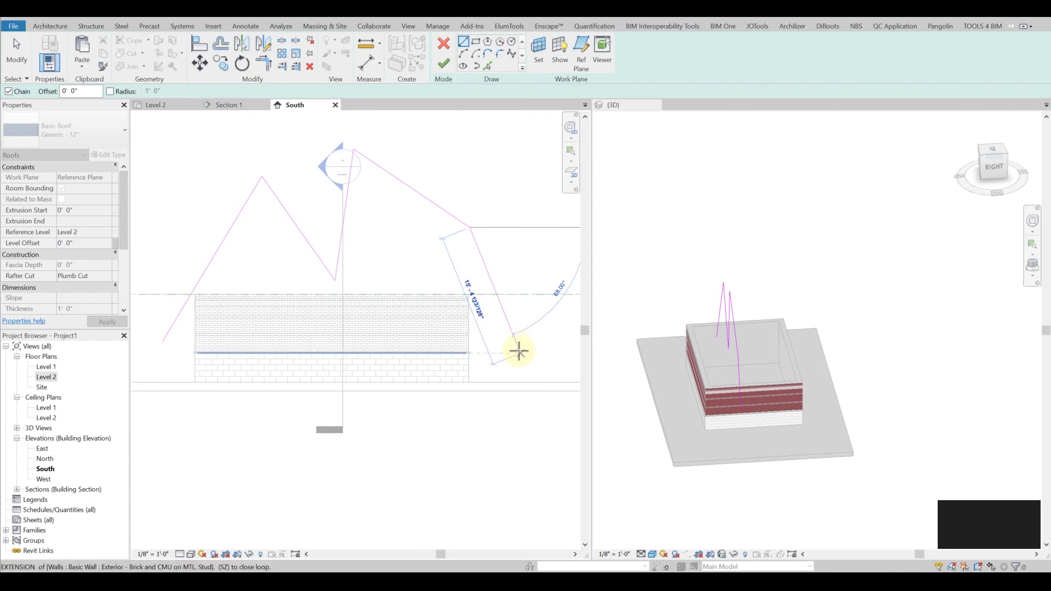
key(Escape)
key(Escape)
click(444, 63)
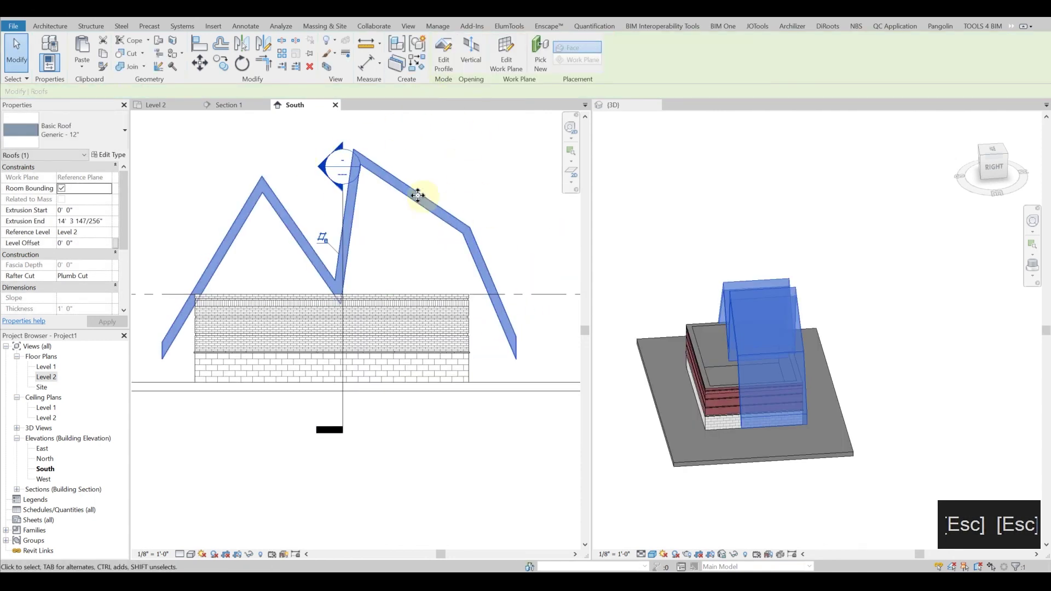
Stretch both ends of the extruded roof in the 3D view to cover the whole building, about 25' 5" deep.
click(751, 268)
shift+middle_drag(852, 329, 836, 376)
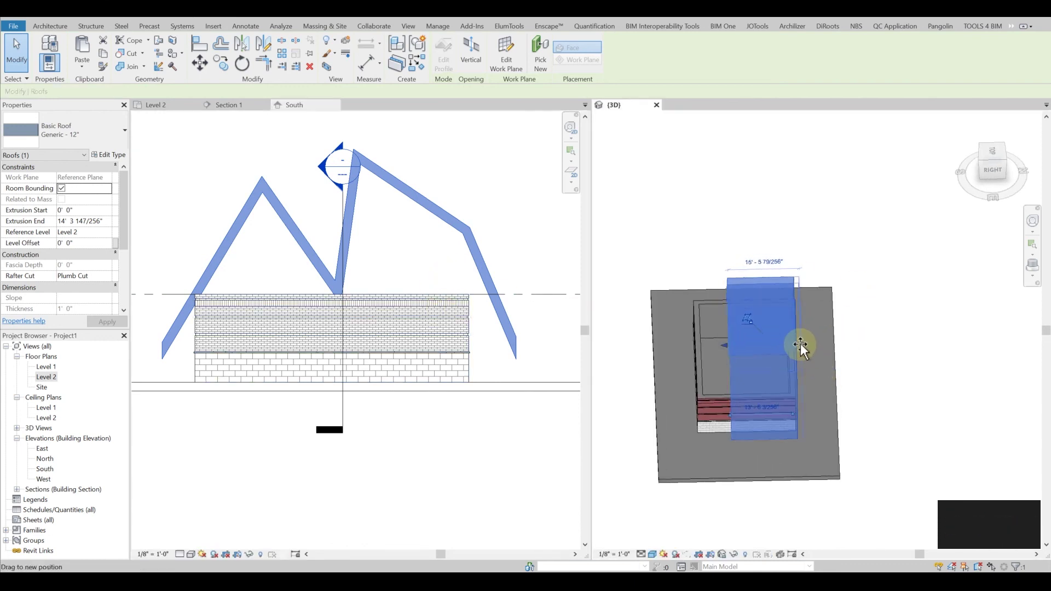
drag(800, 343, 810, 344)
drag(728, 343, 688, 343)
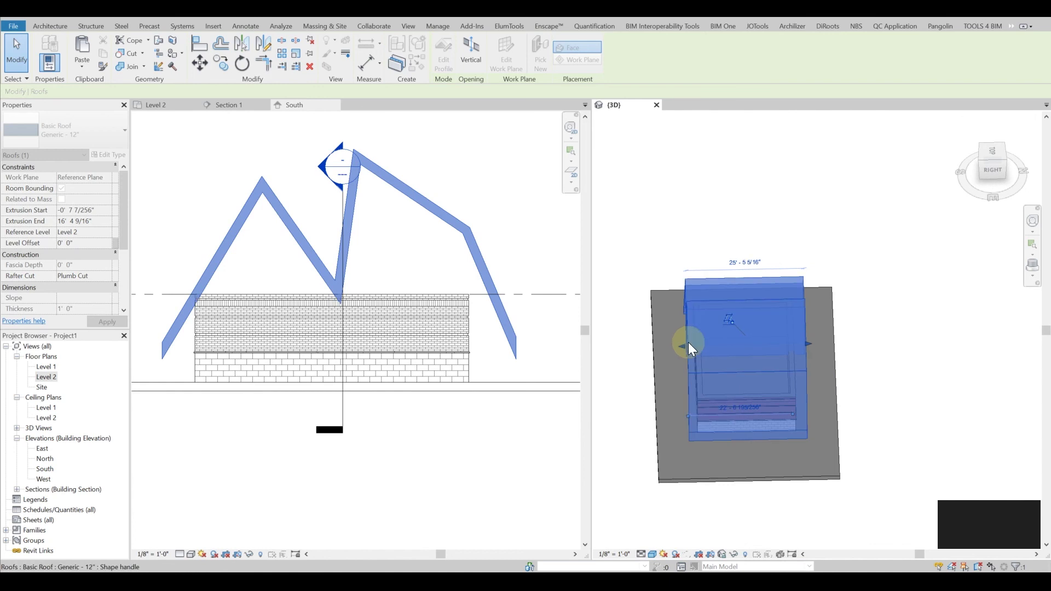
shift+middle_drag(701, 340, 832, 331)
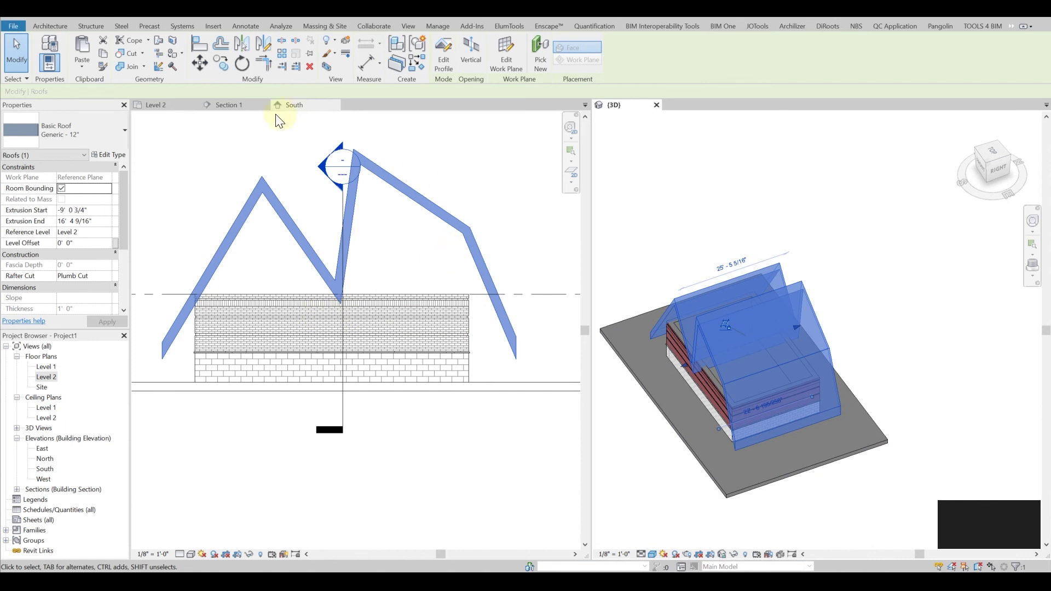
Bring both ends of the extruded roof in to the outer wall faces in the Level 2 plan, about 21' 2" deep.
click(158, 105)
drag(373, 248, 375, 259)
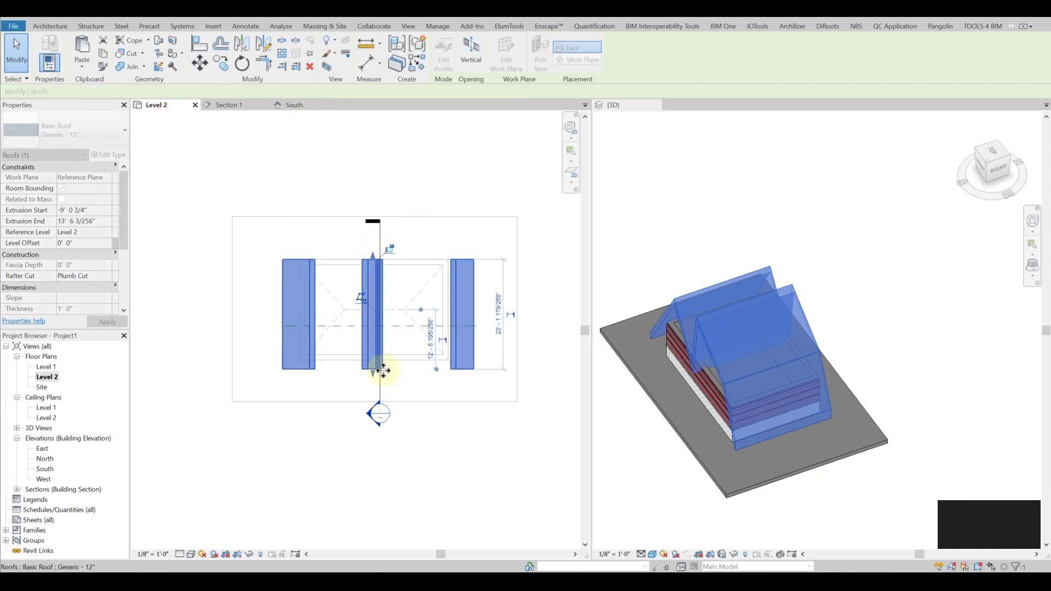
drag(373, 373, 374, 364)
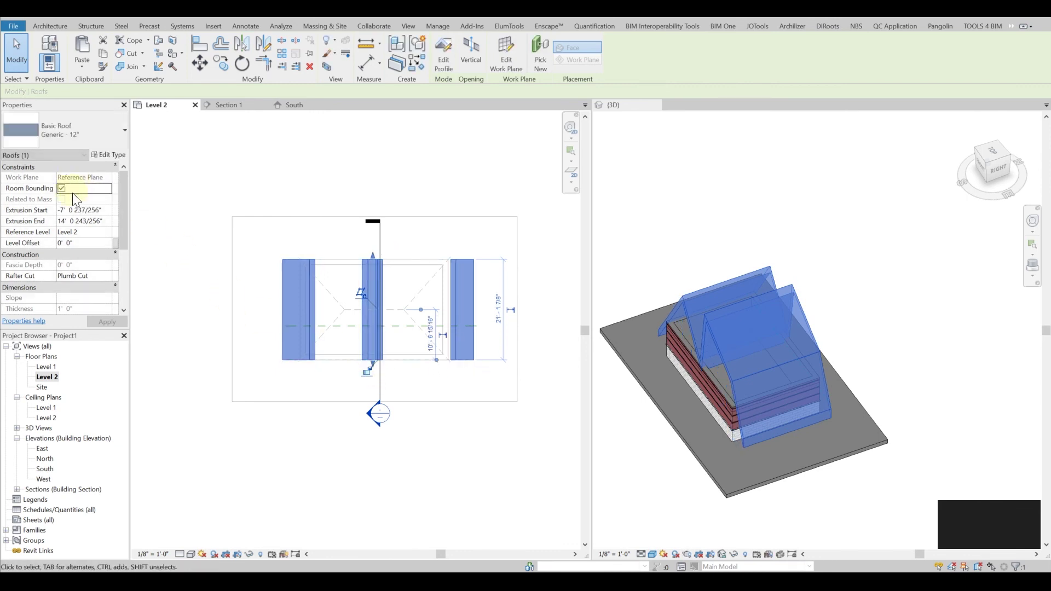
Set the roof's Extrusion Start to -7' 6 237/256" and lengthen its Extrusion End by 6" so both ends overhang the walls.
click(76, 212)
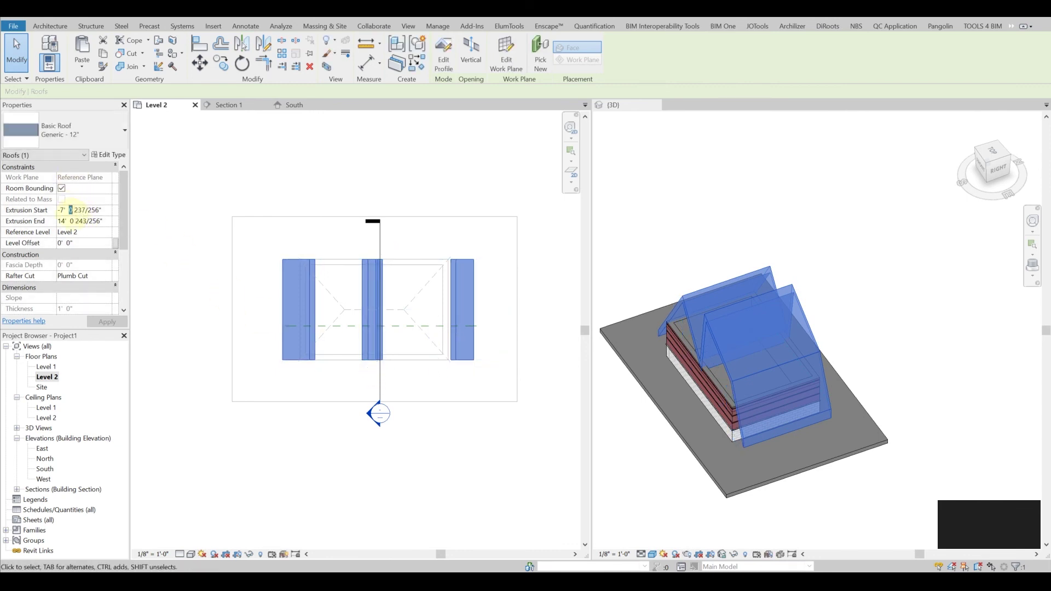
click(76, 222)
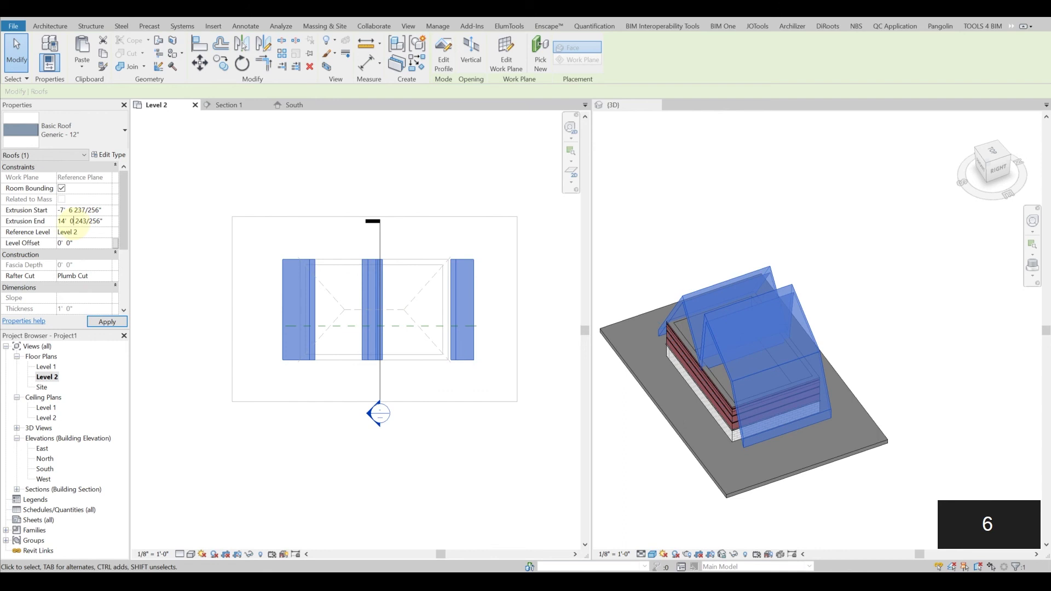
click(511, 155)
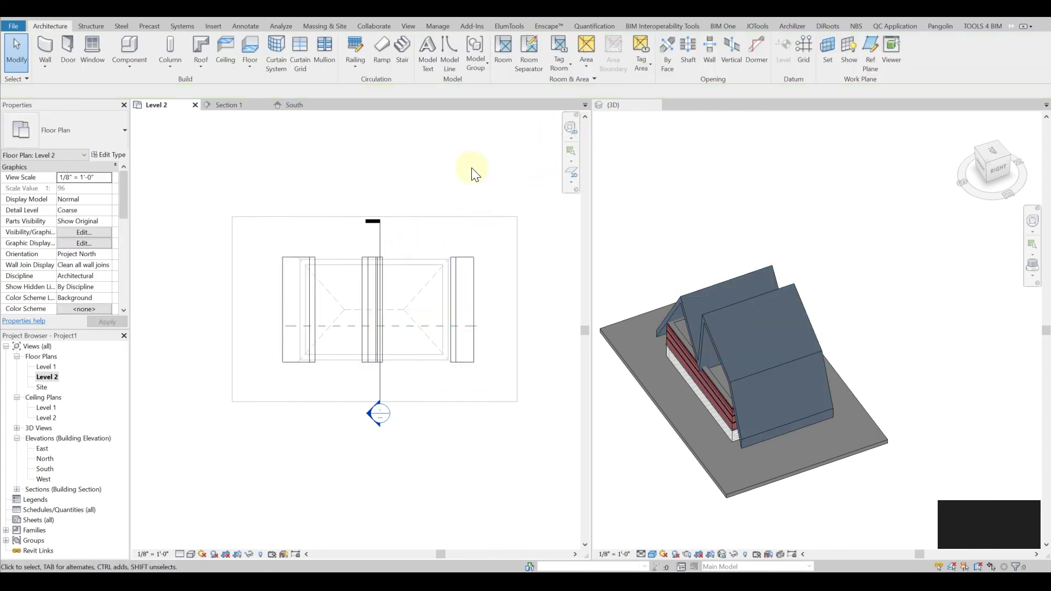
Attach the tops of the whole chain of exterior walls to the two-peaked extruded roof.
click(712, 392)
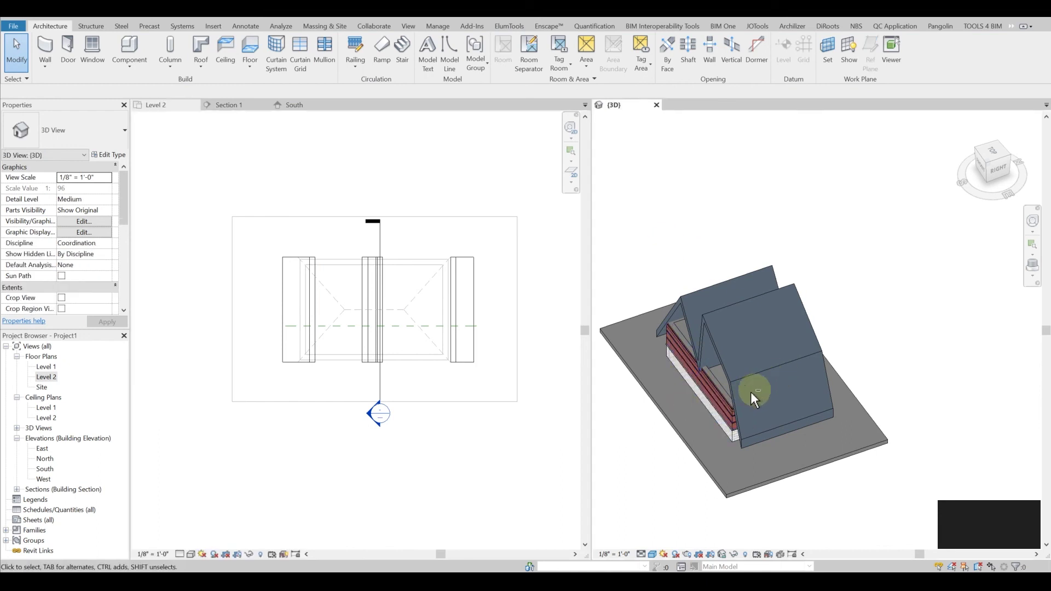
shift+middle_drag(771, 376, 817, 370)
key(Tab)
click(766, 398)
shift+middle_drag(767, 398, 838, 399)
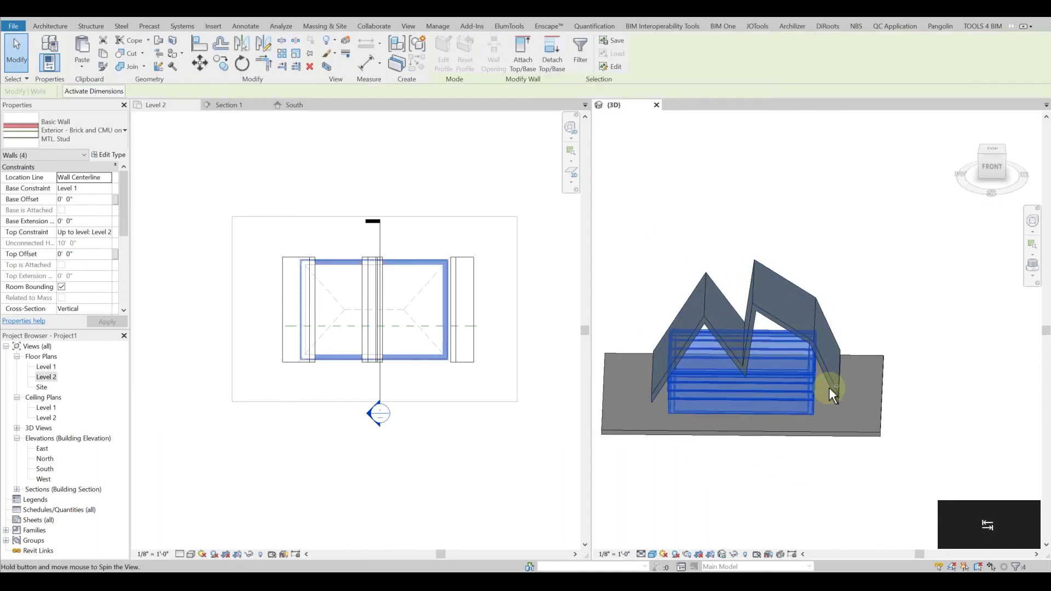
click(557, 58)
click(832, 305)
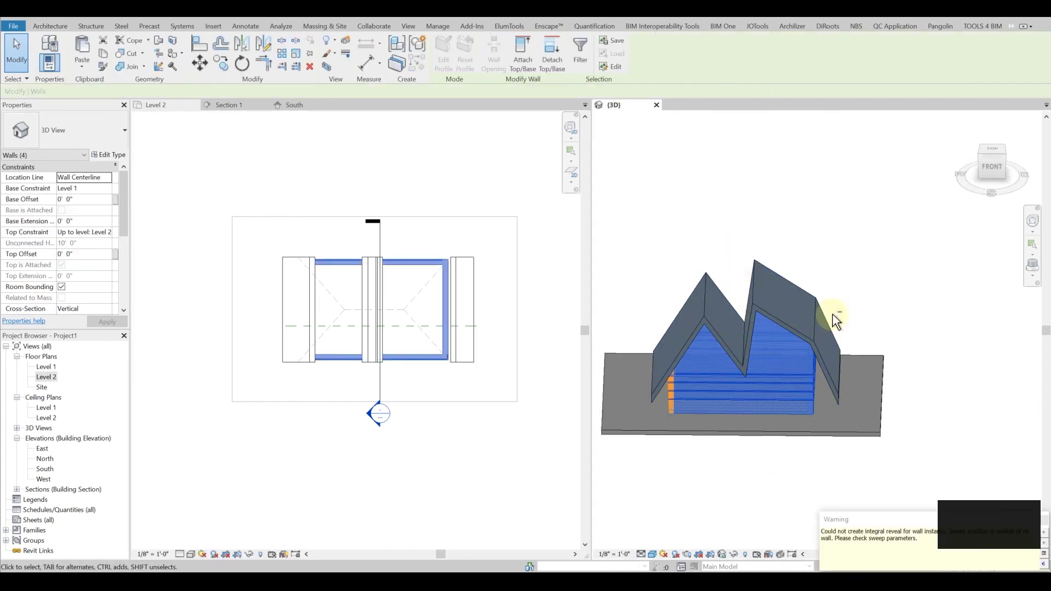
shift+middle_drag(888, 331, 949, 457)
click(938, 319)
middle_drag(882, 460, 932, 462)
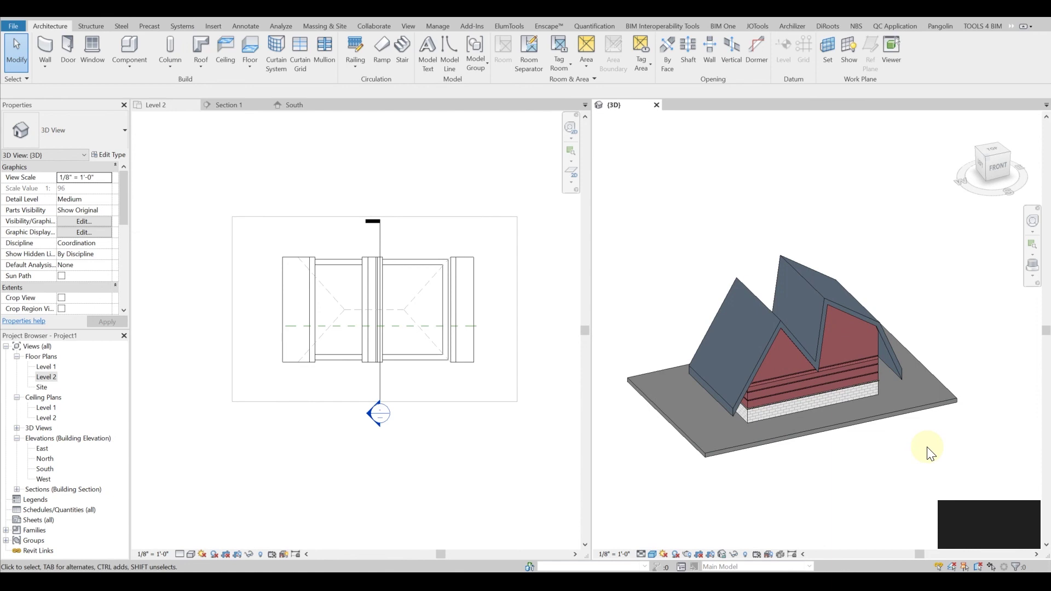